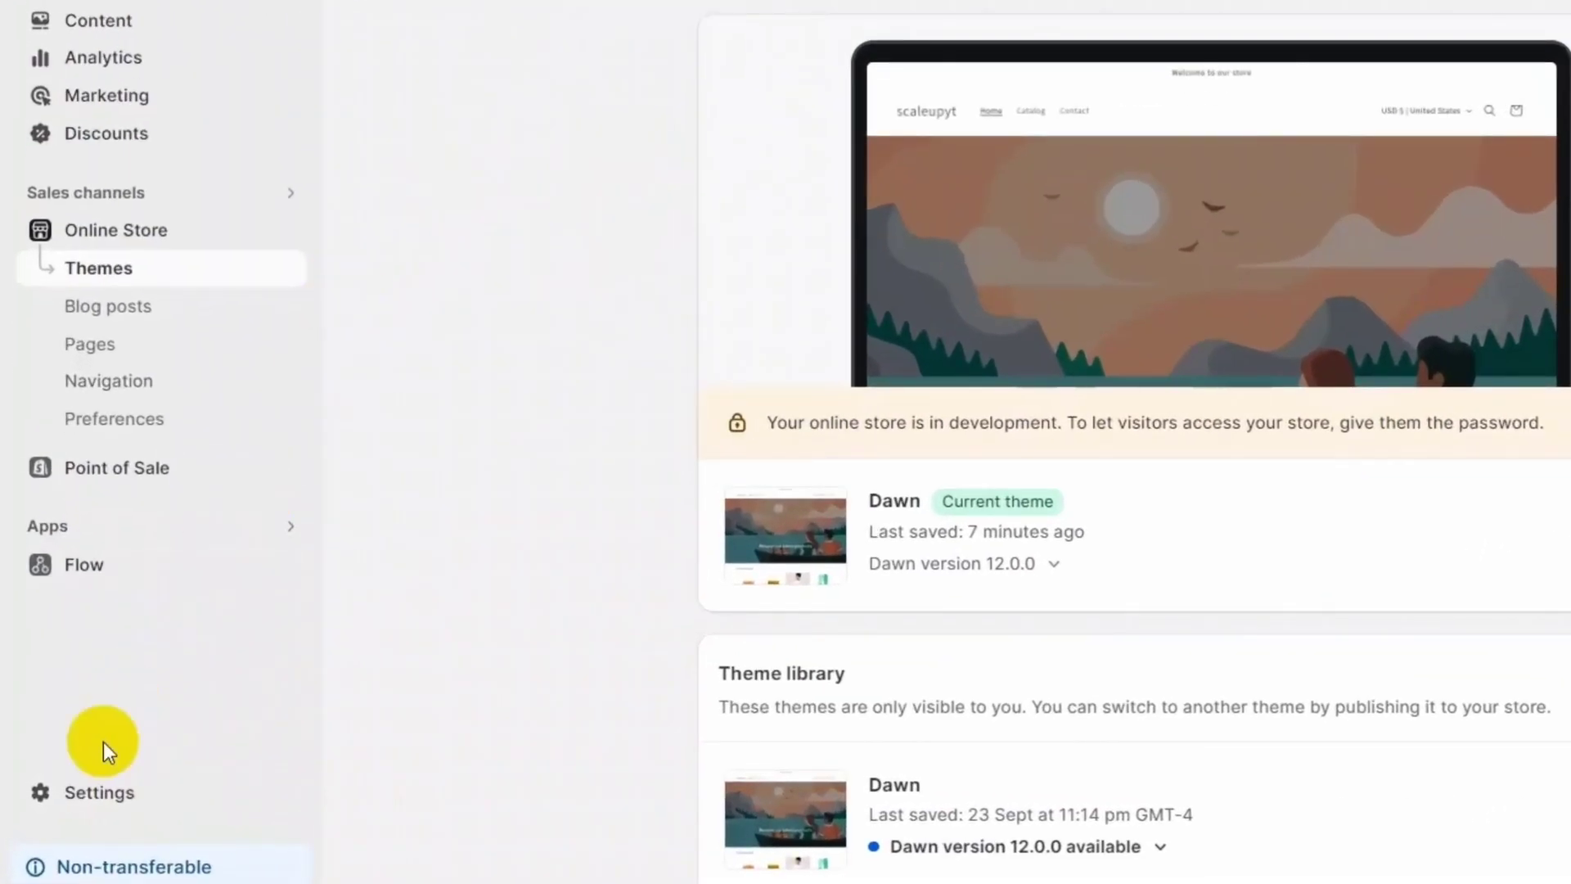
# Step: Start a new metafield definition for variants in the store's custom data settings
pyautogui.click(51, 792)
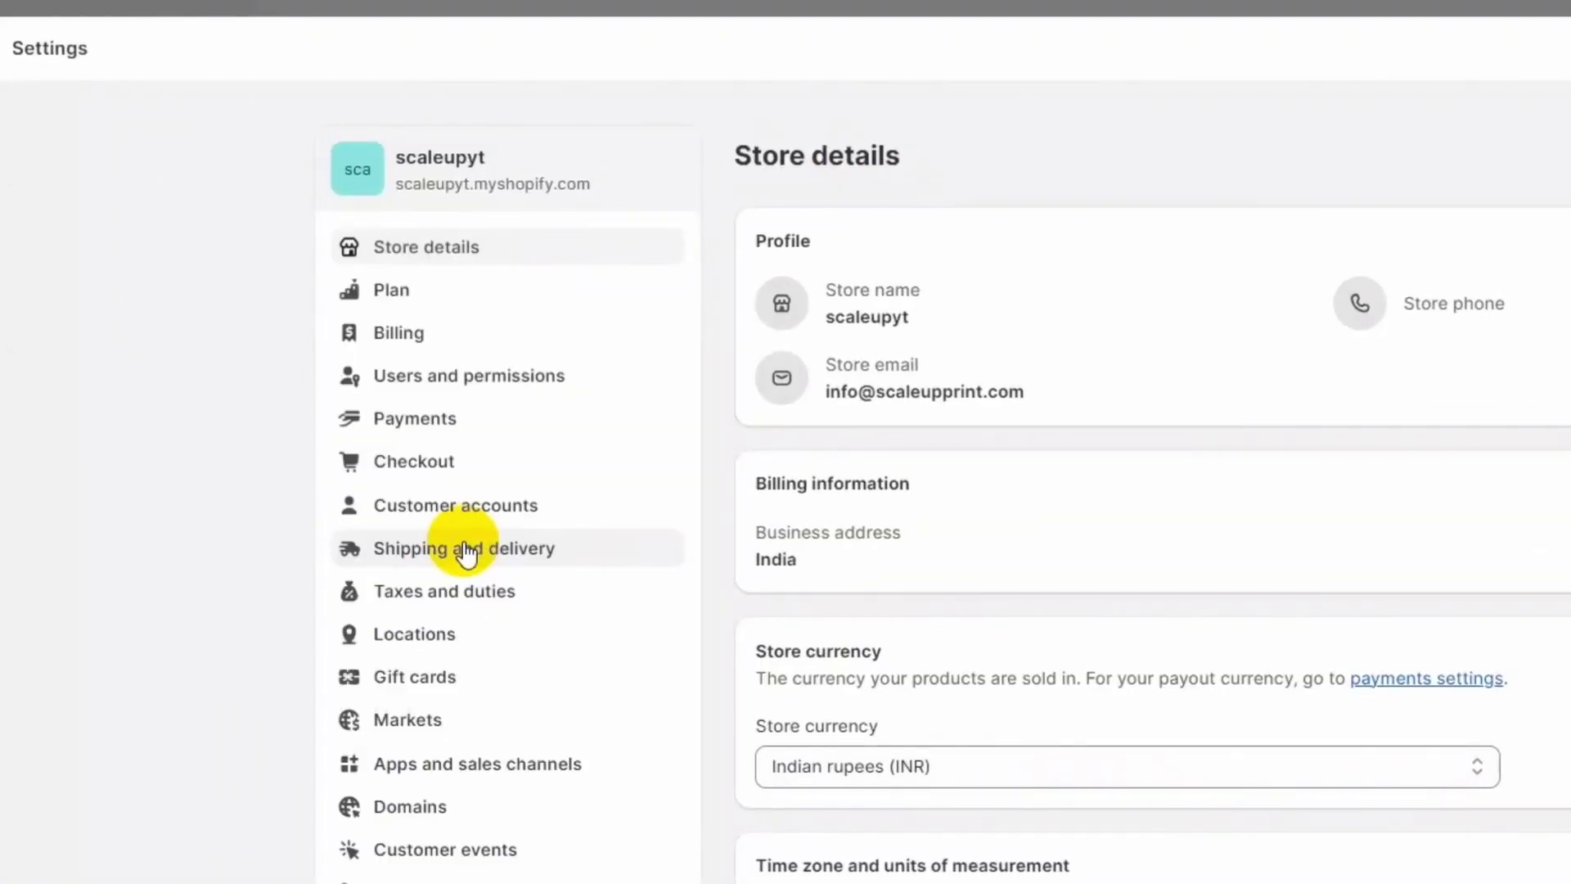
pyautogui.scroll(-5, 442, 511)
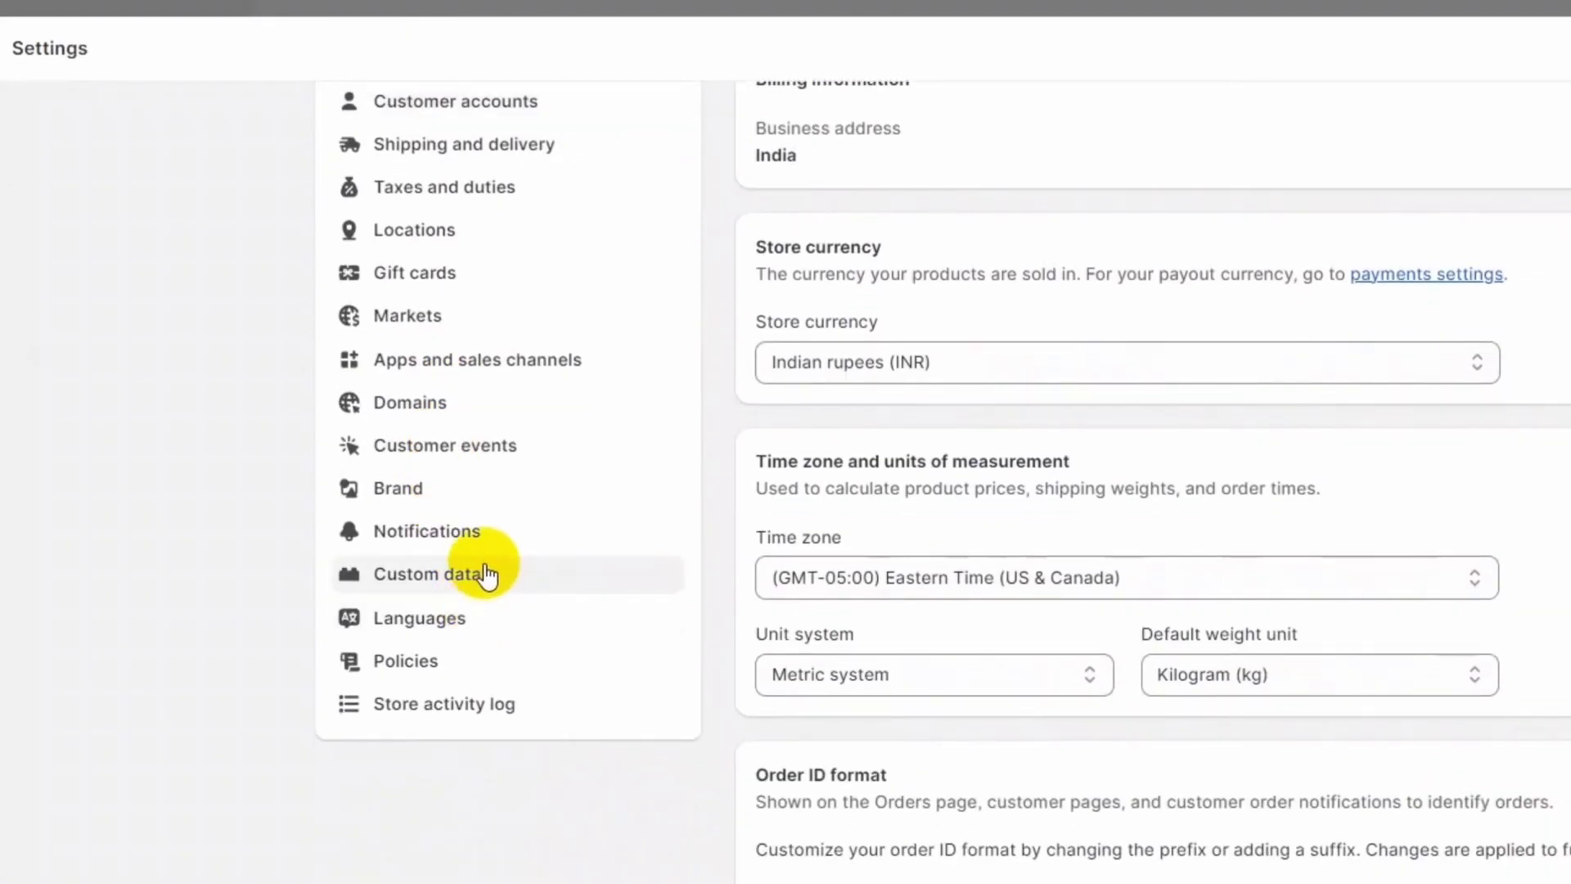
pyautogui.click(480, 572)
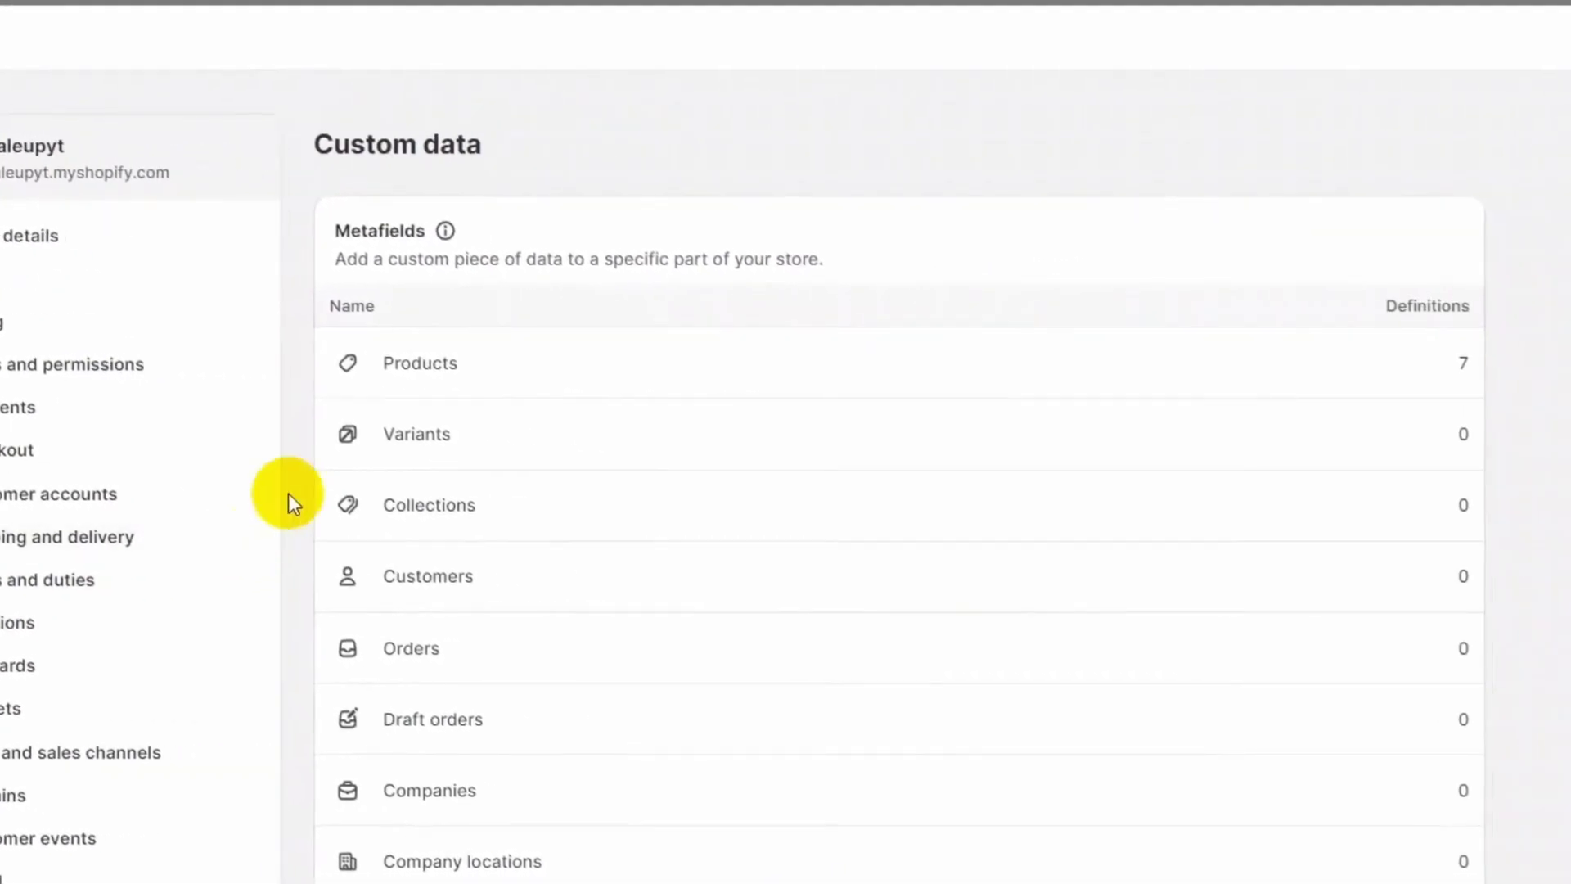
pyautogui.click(440, 453)
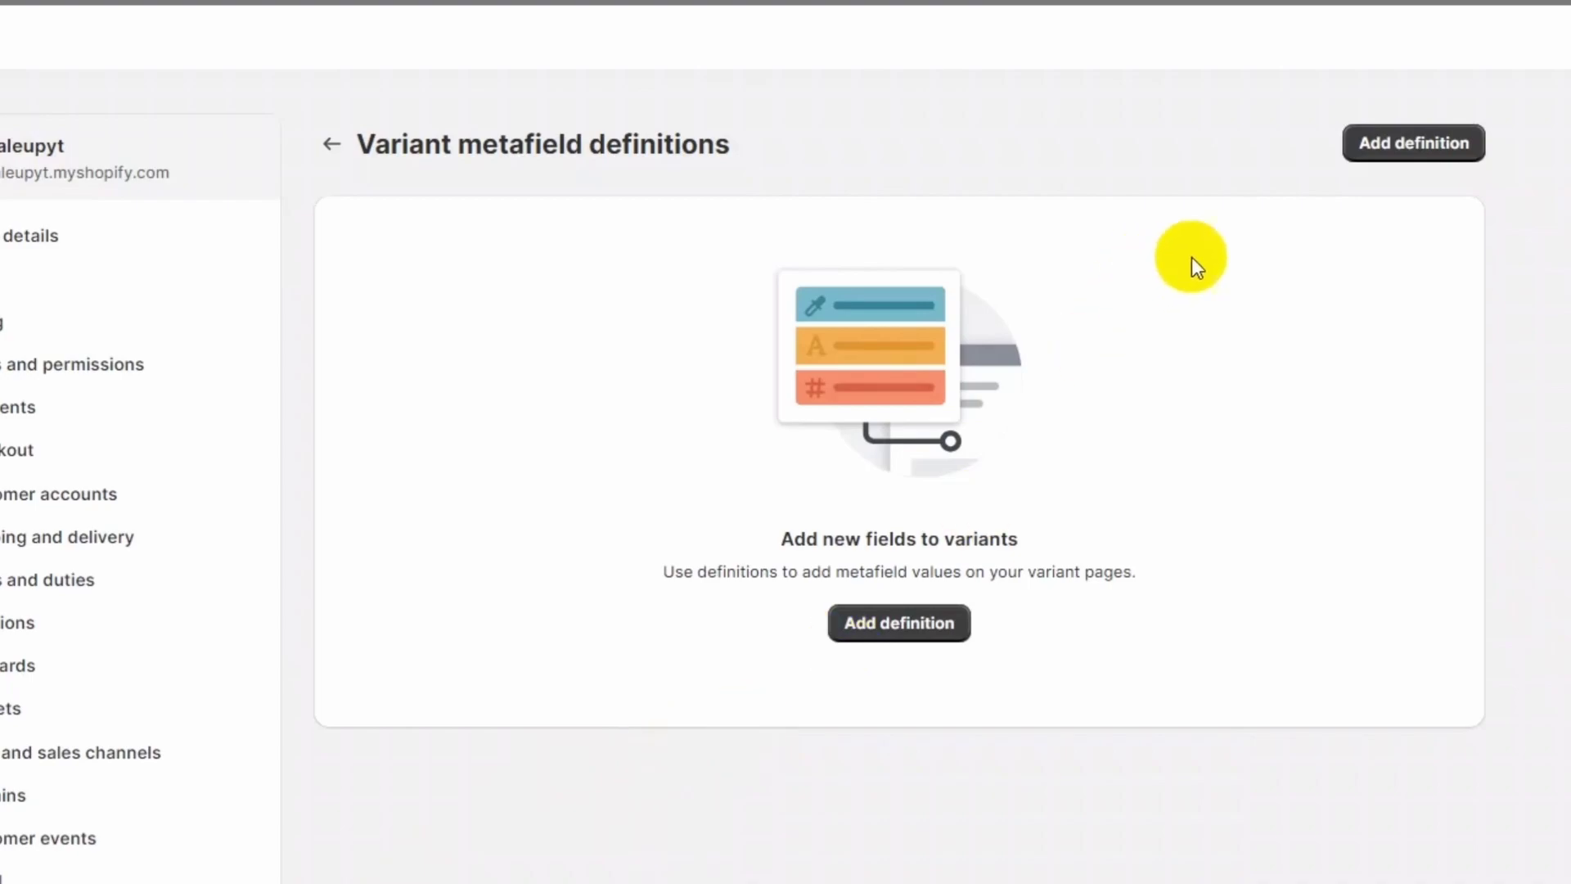
pyautogui.click(1408, 147)
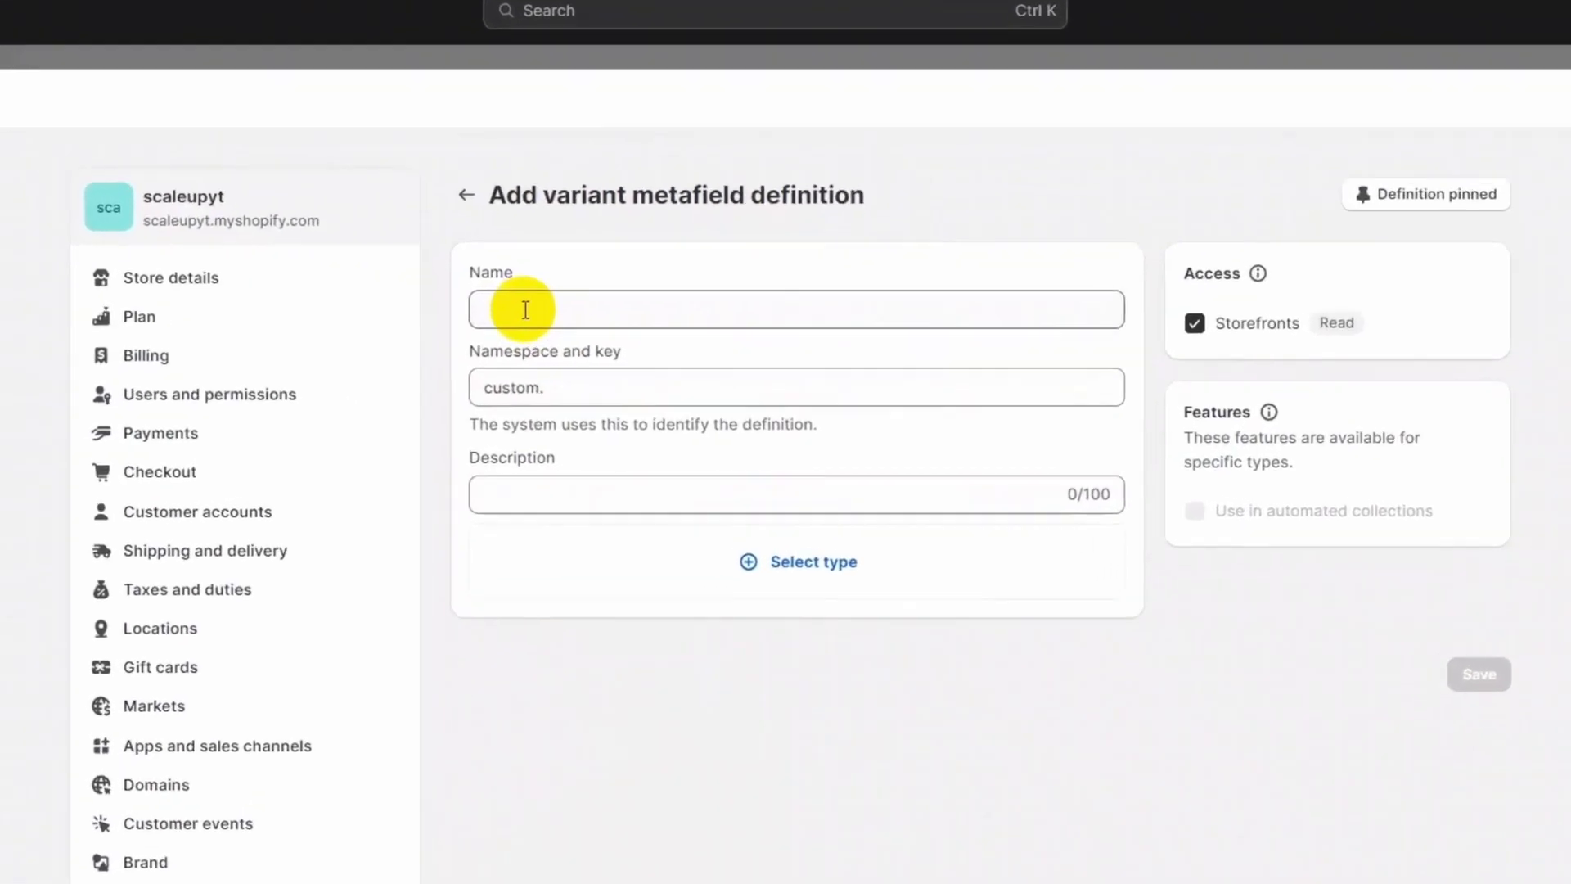
# Step: Name the variant metafield definition "name of images" and check its namespace and key
pyautogui.click(531, 312)
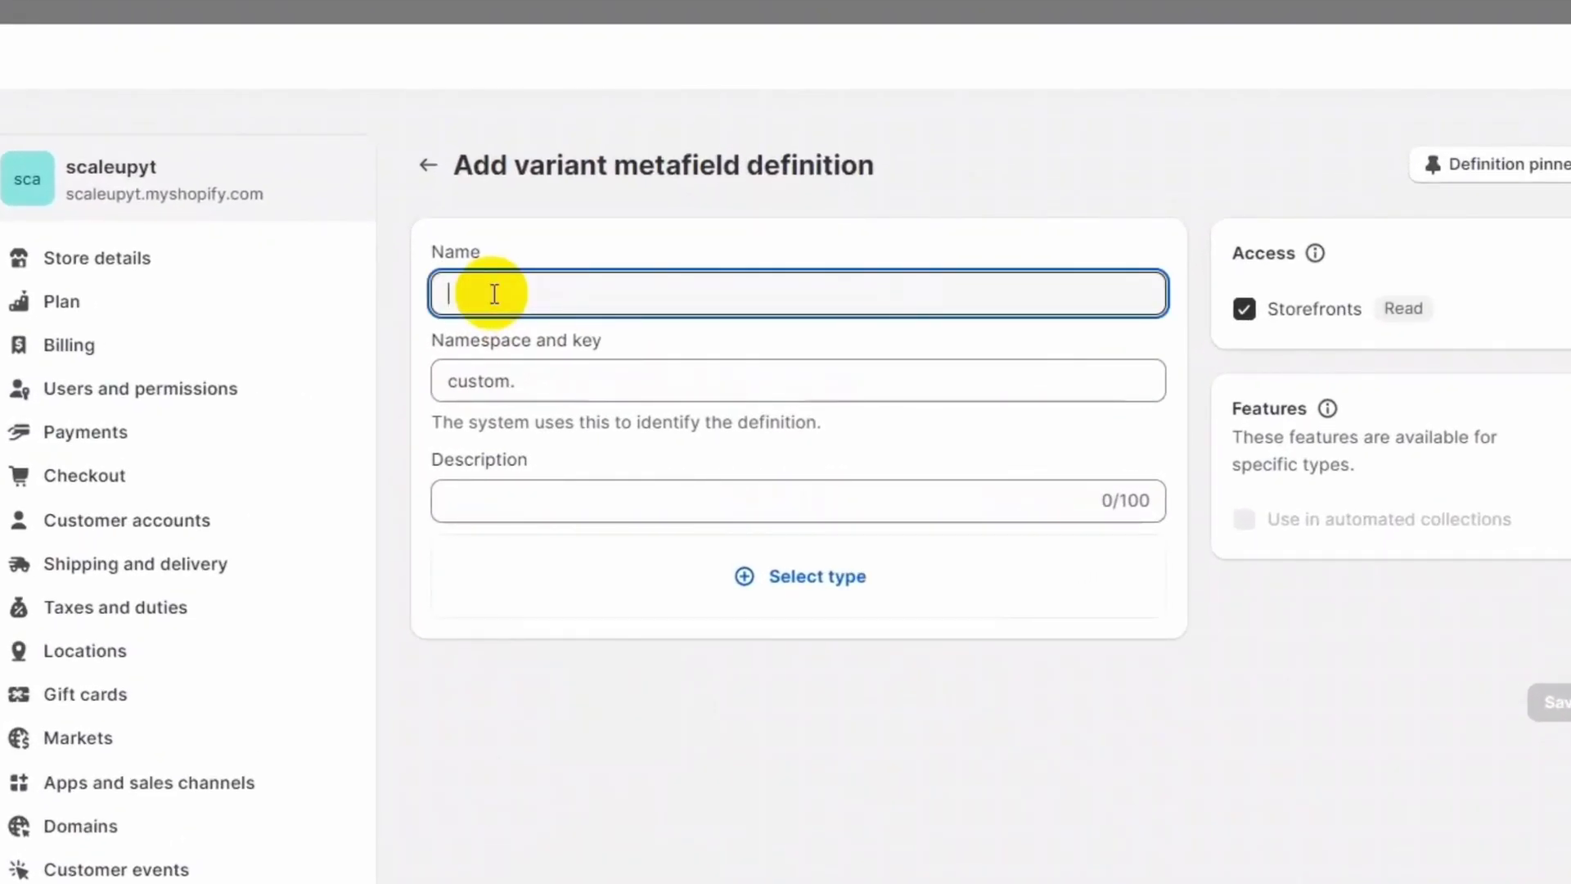
pyautogui.write('name of')
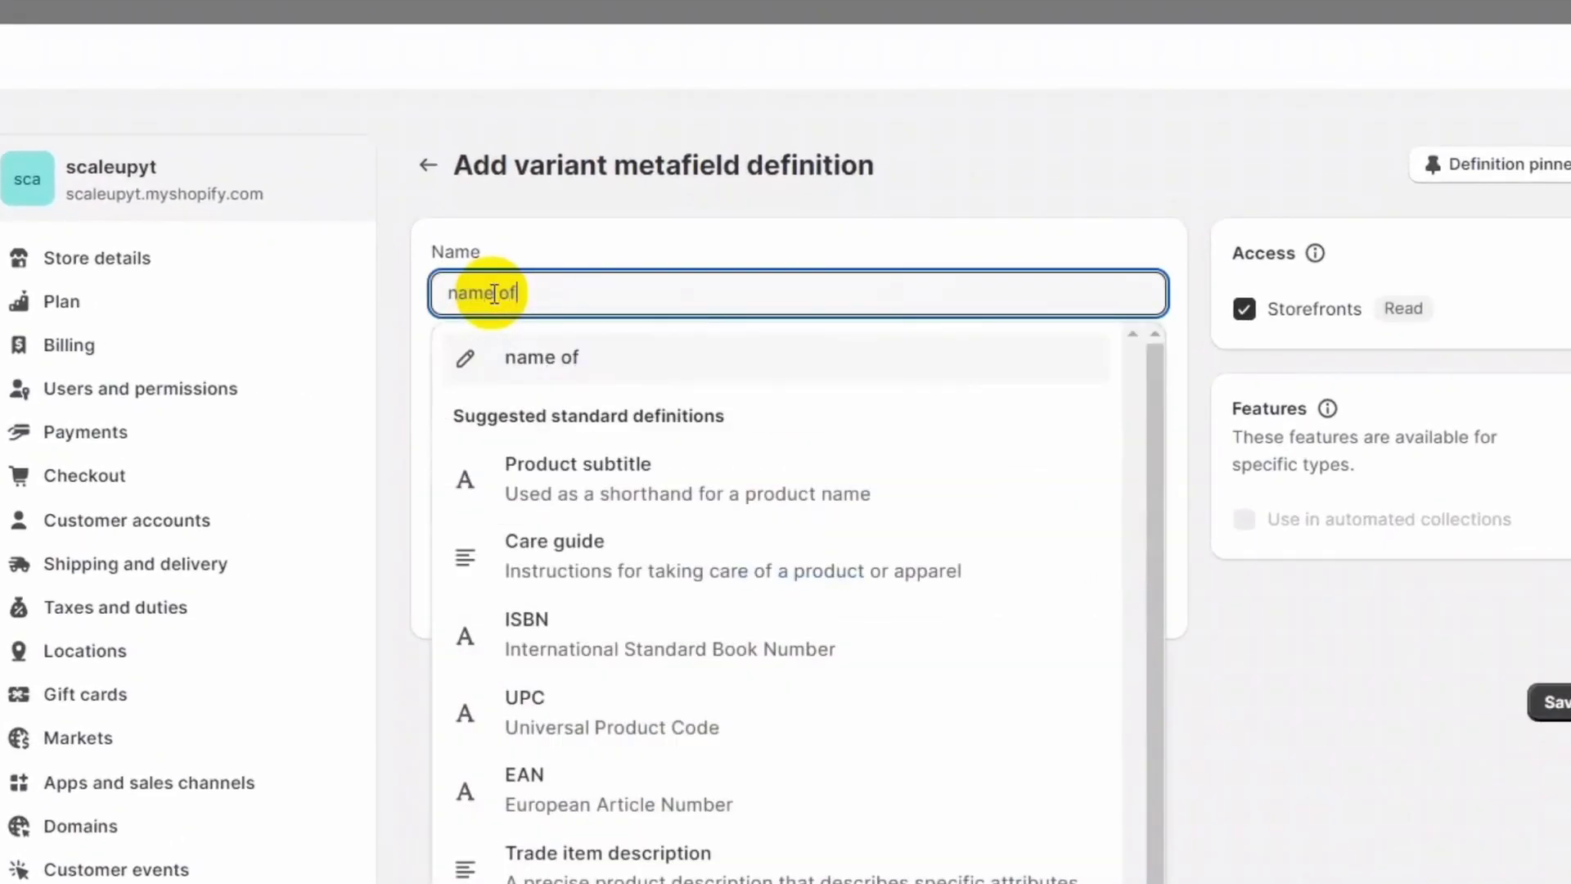
pyautogui.write(' images')
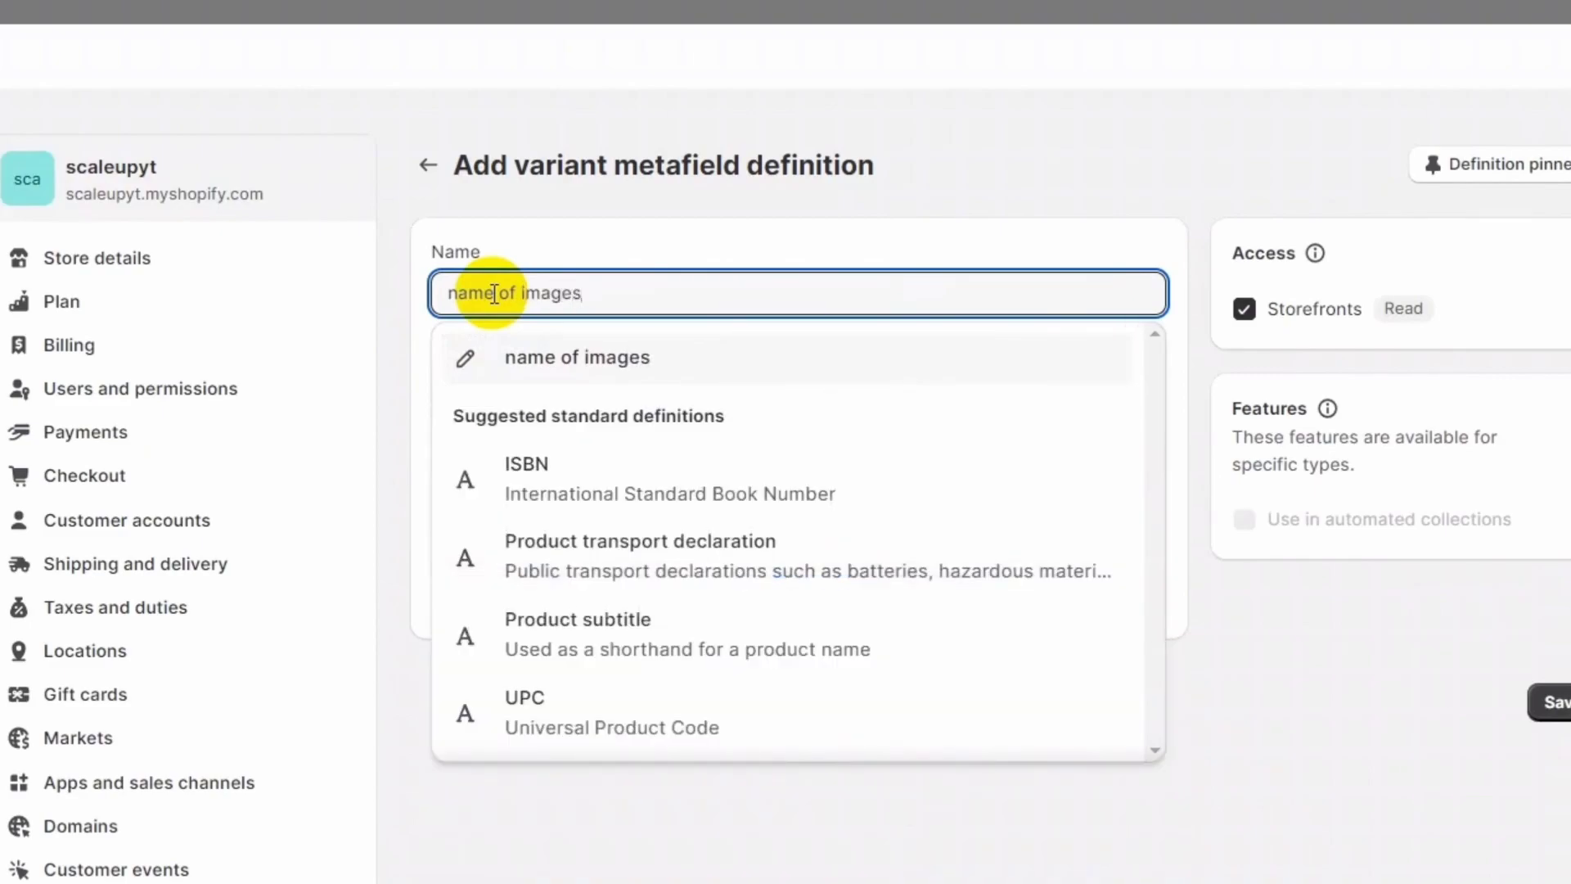
pyautogui.click(511, 364)
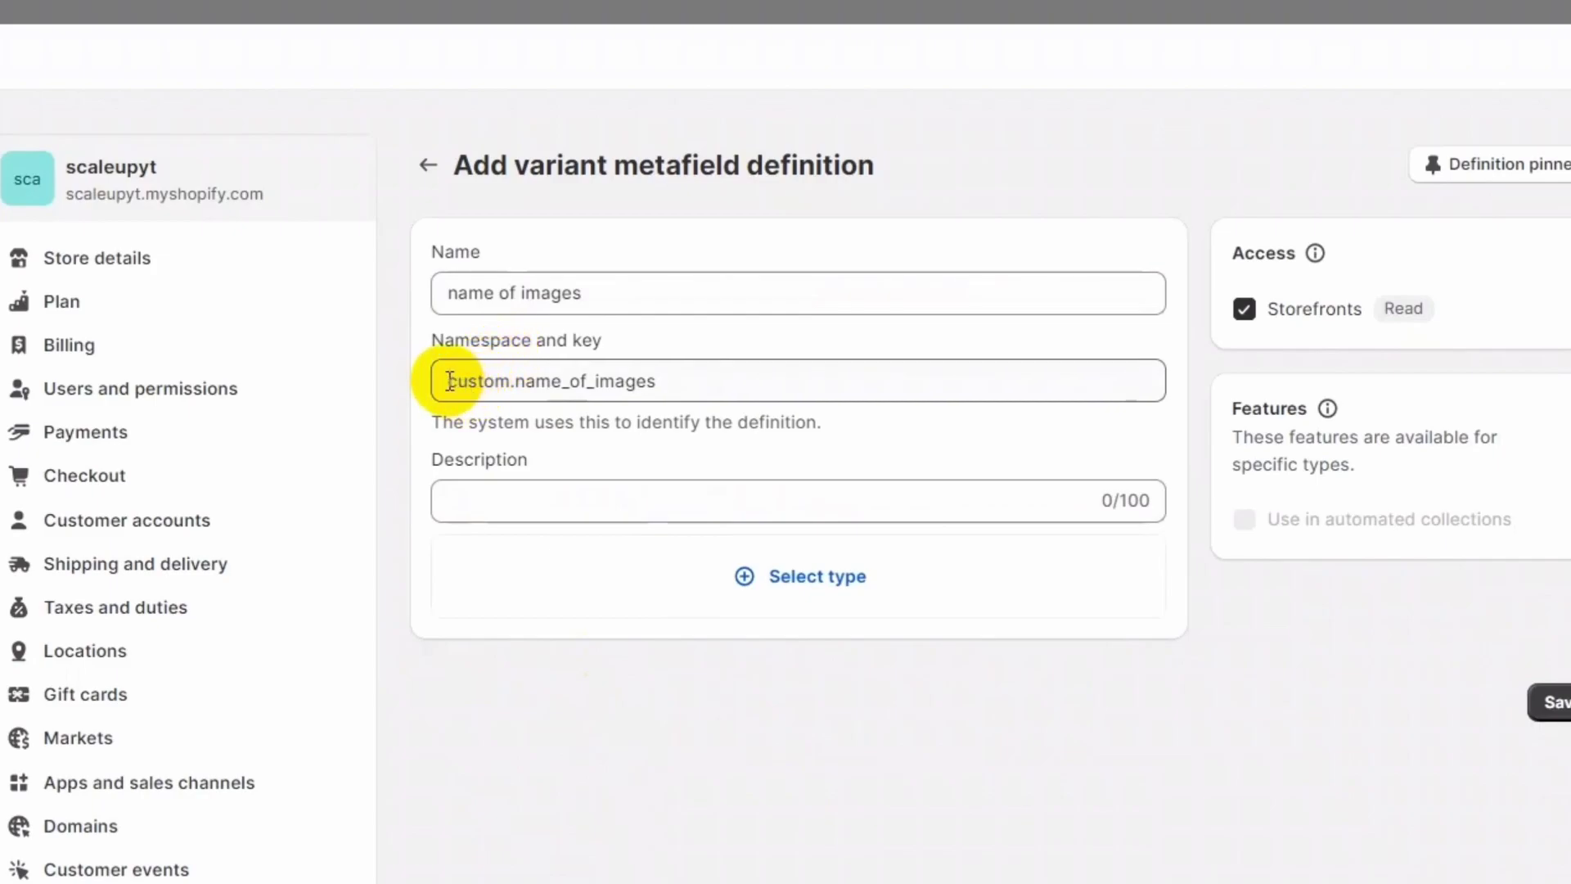
pyautogui.moveTo(449, 382); pyautogui.dragTo(652, 381)
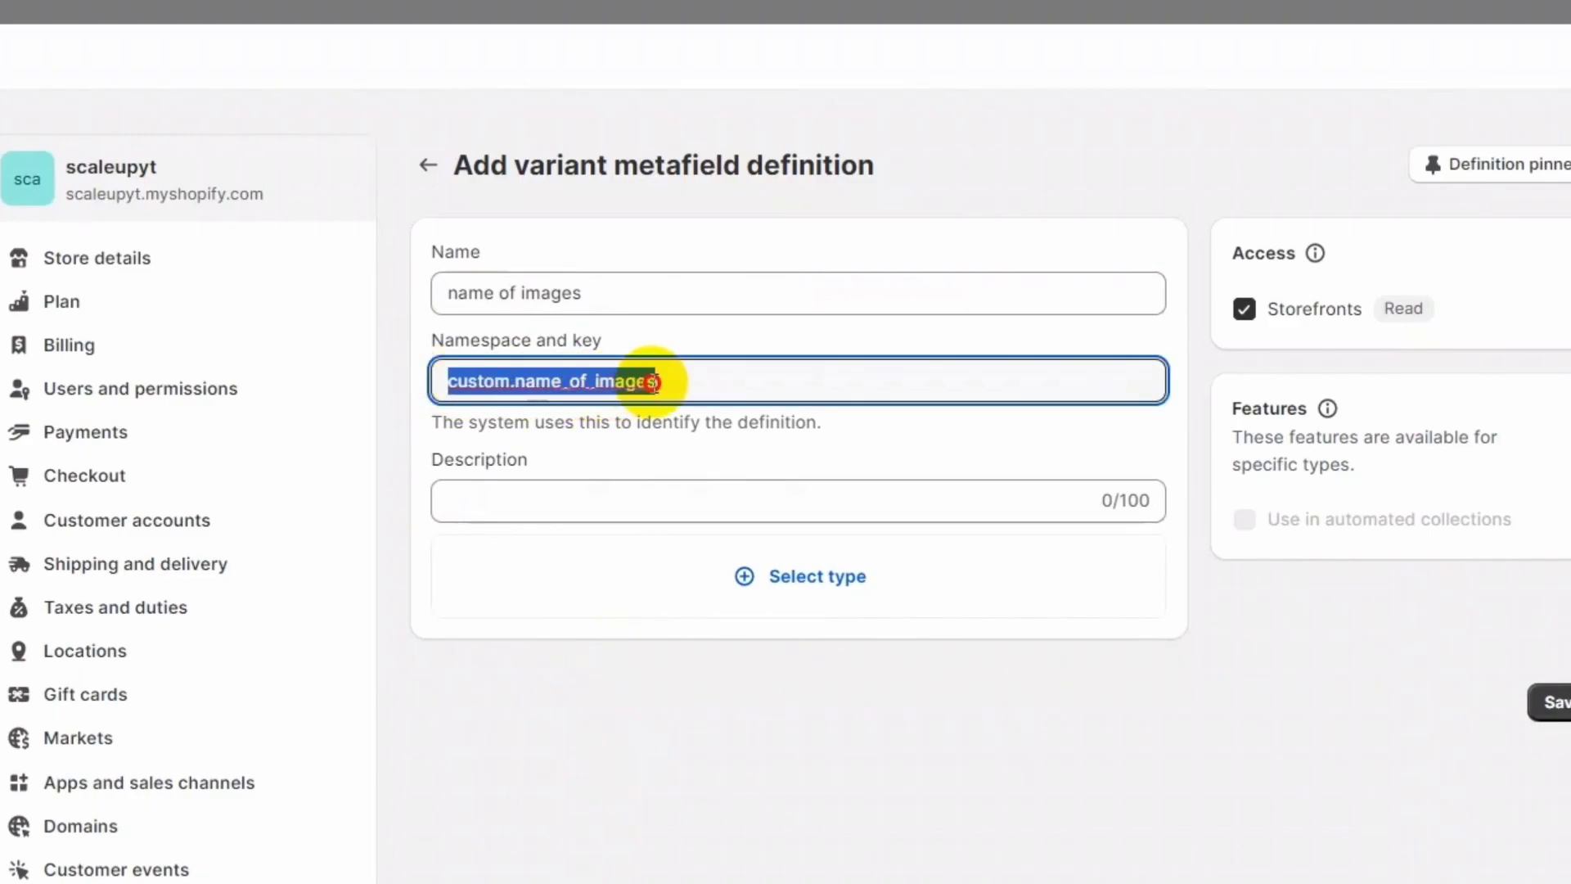
# Step: Describe the metafield definition as "name of images to be stored for product variant"
pyautogui.click(525, 524)
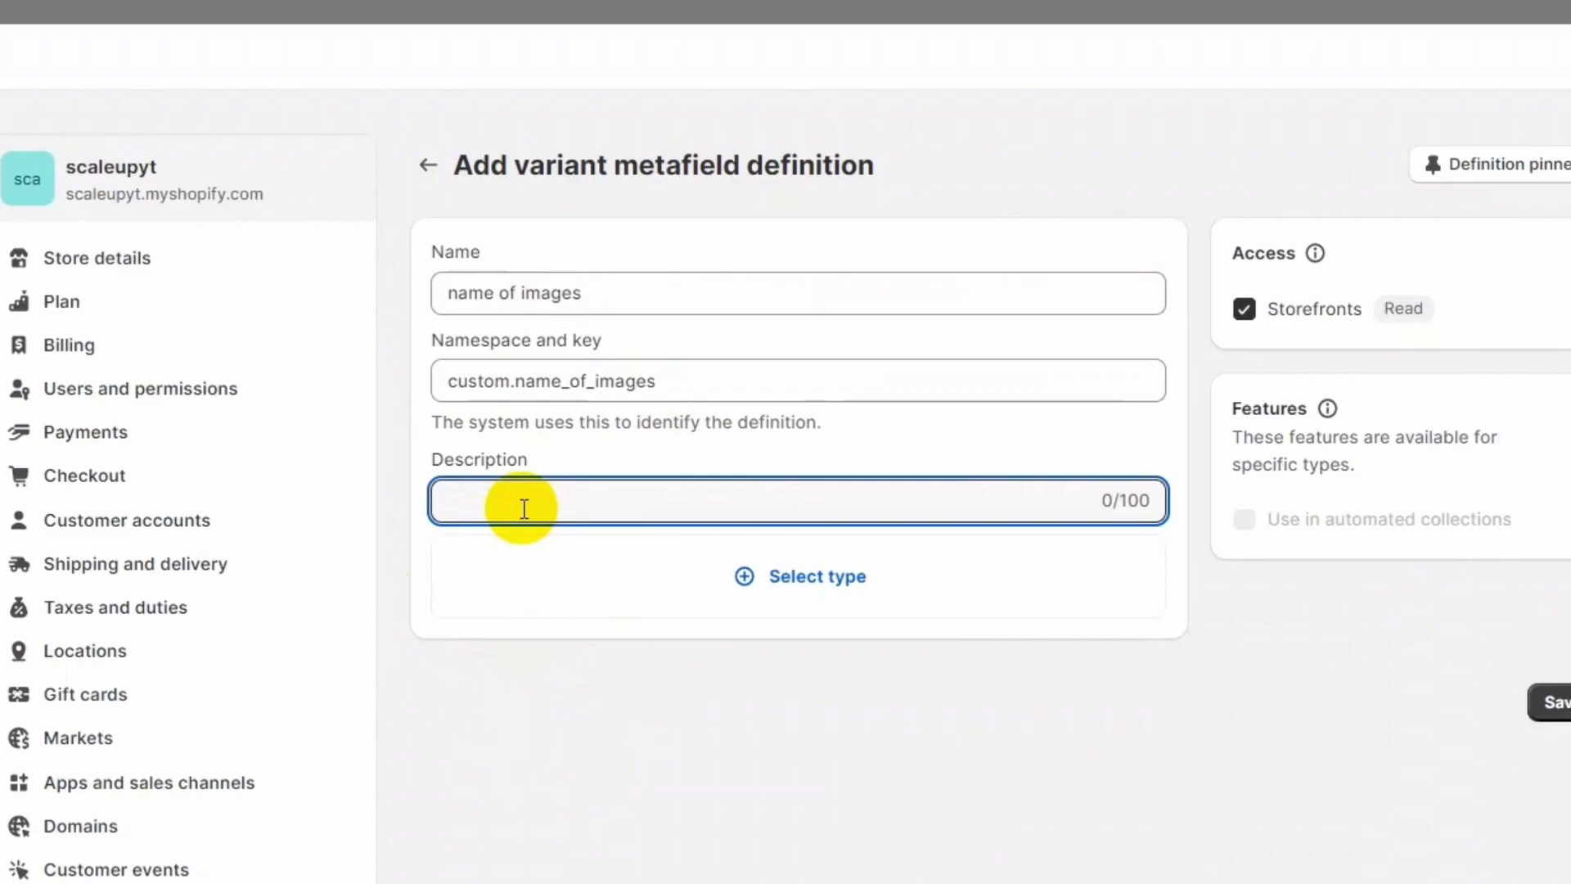
pyautogui.write('name of images to')
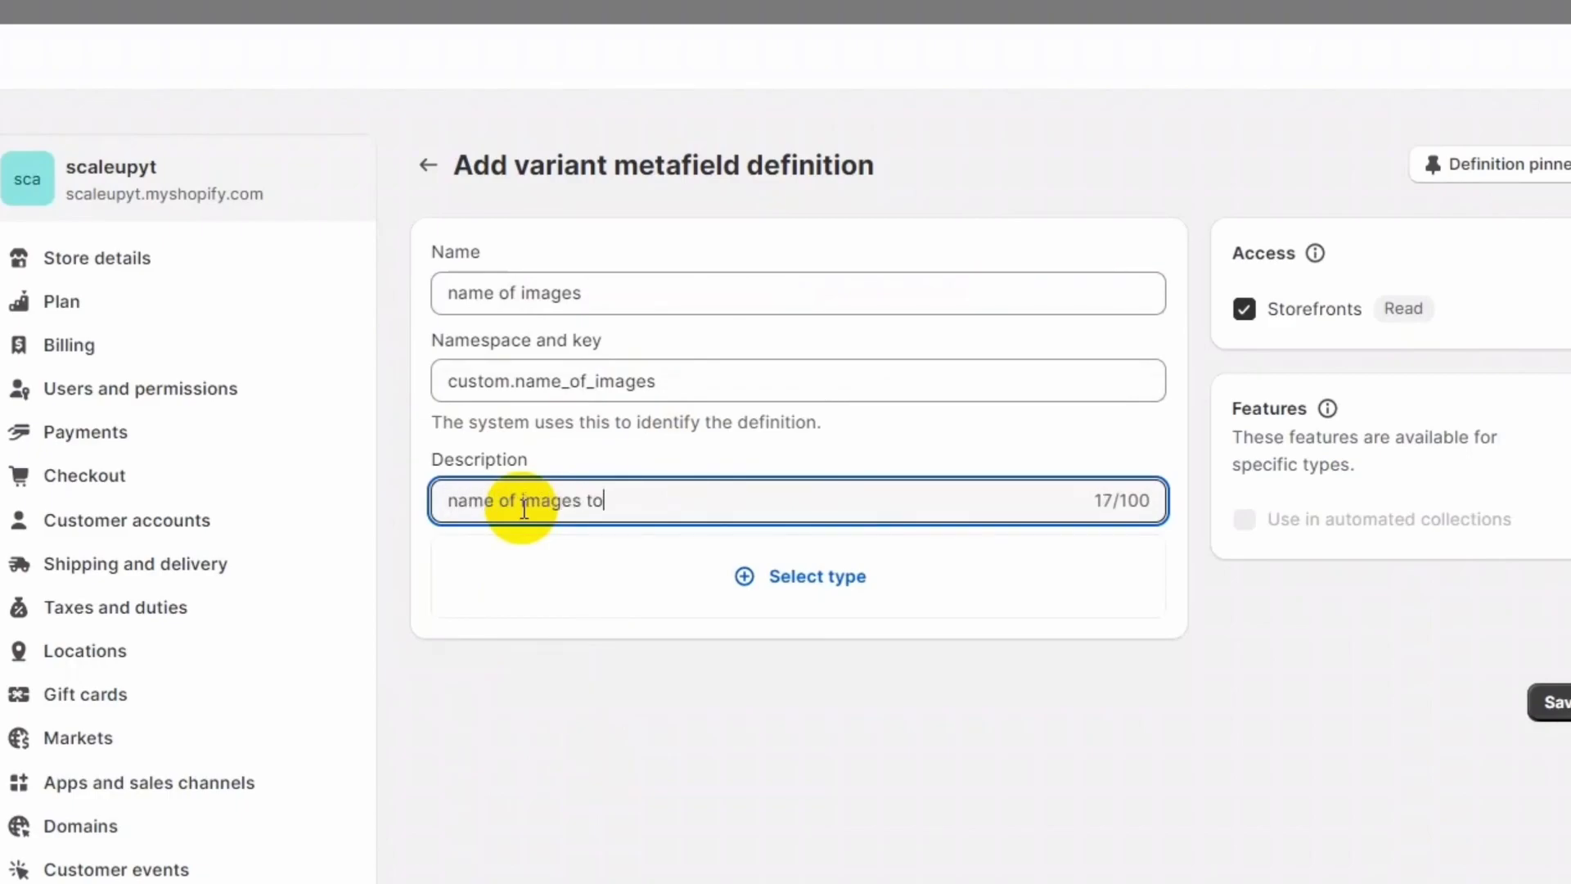
pyautogui.write(' be stored for pro')
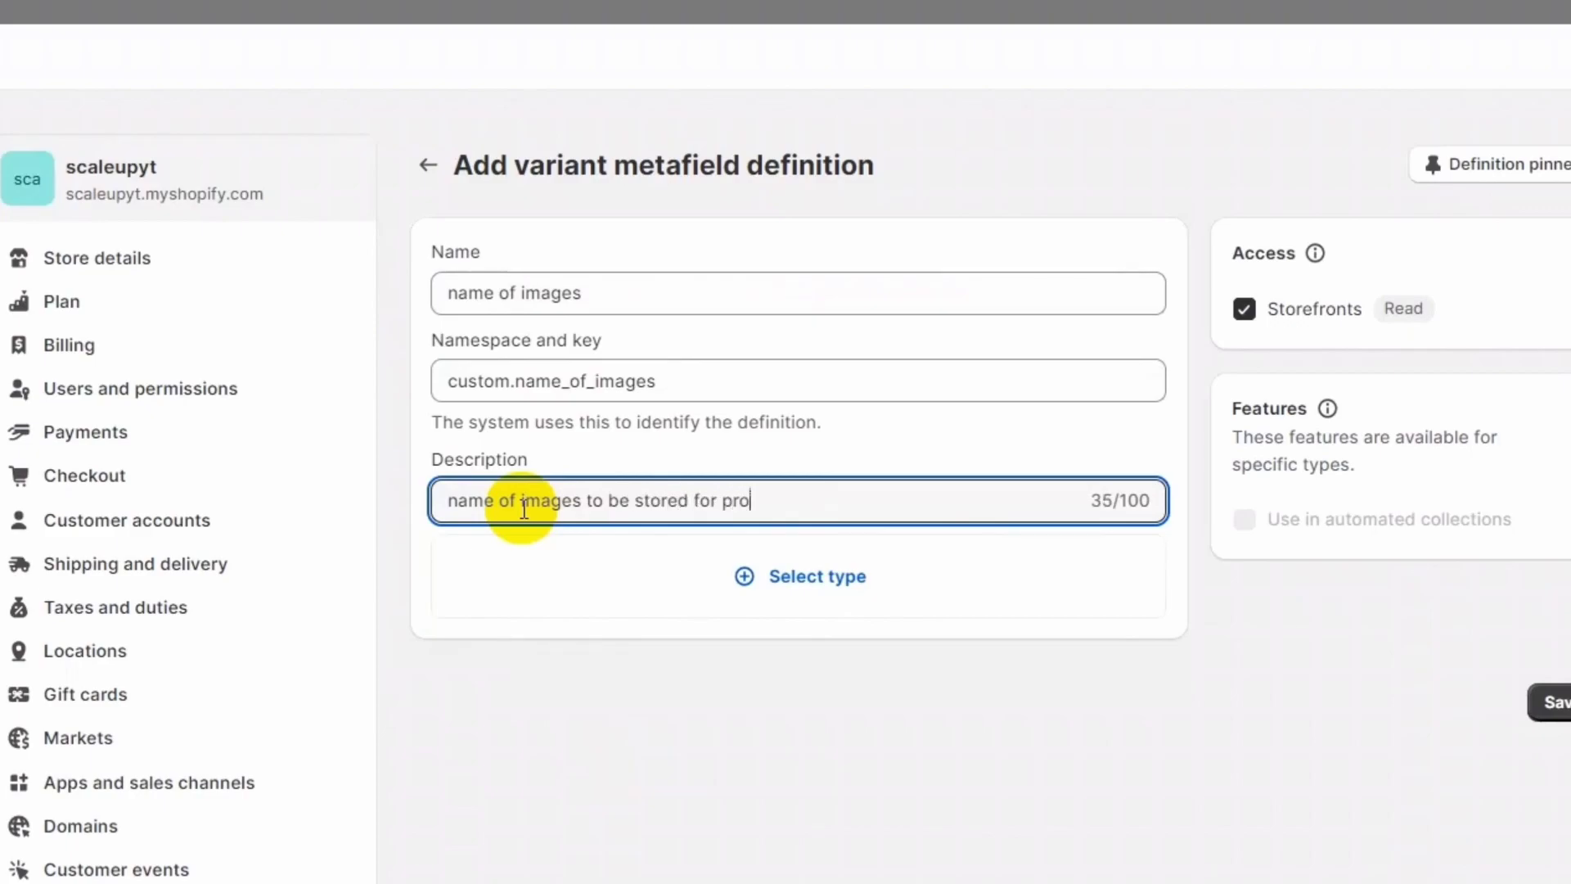
pyautogui.write('duct variant')
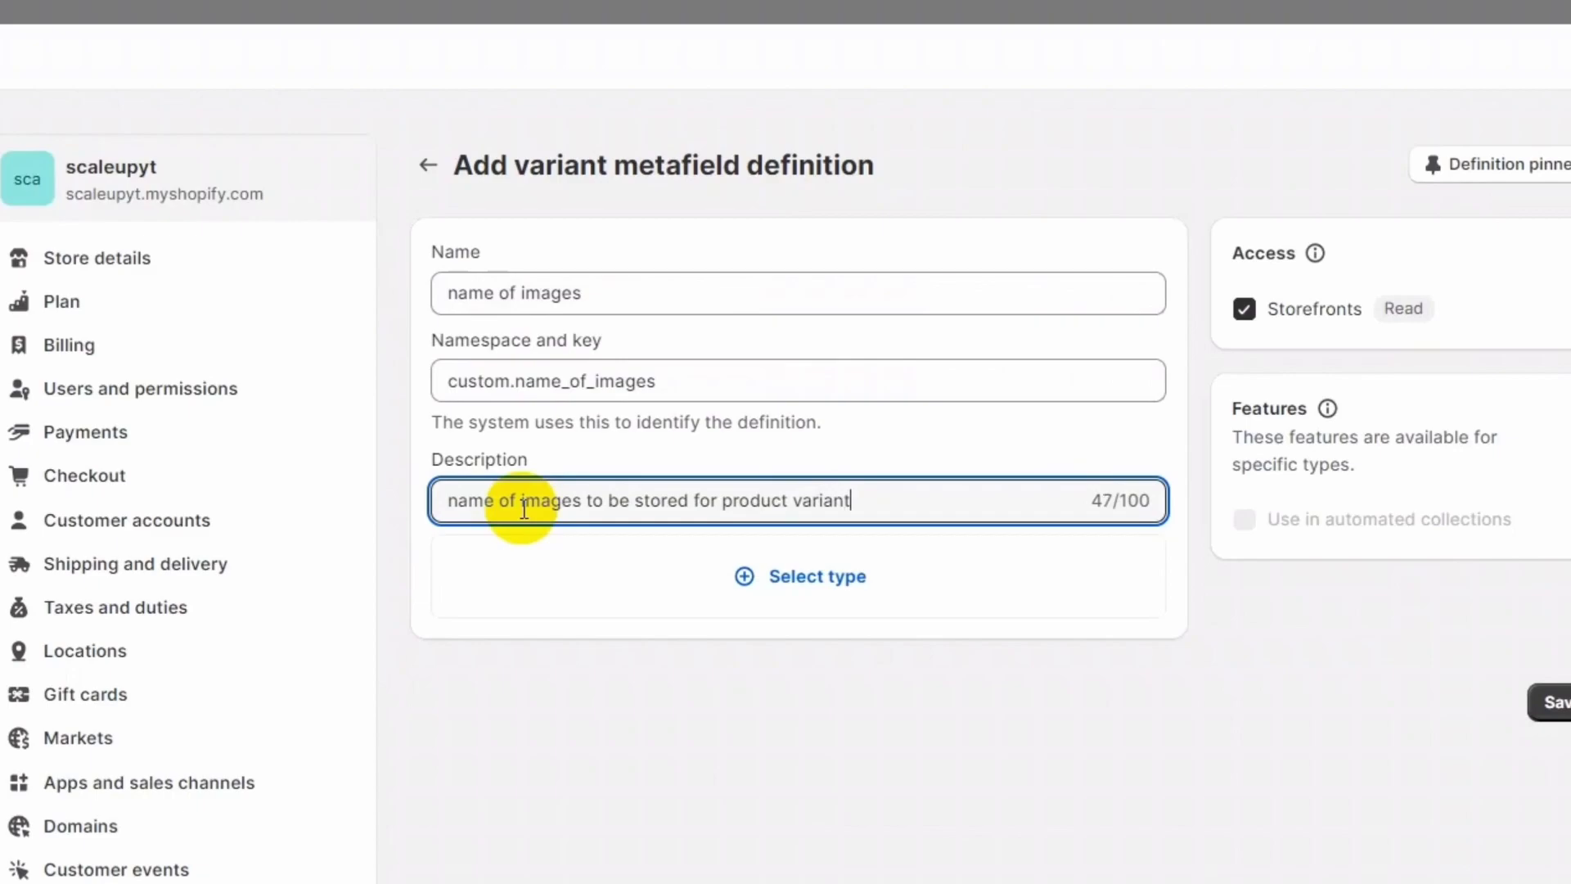
pyautogui.click(556, 738)
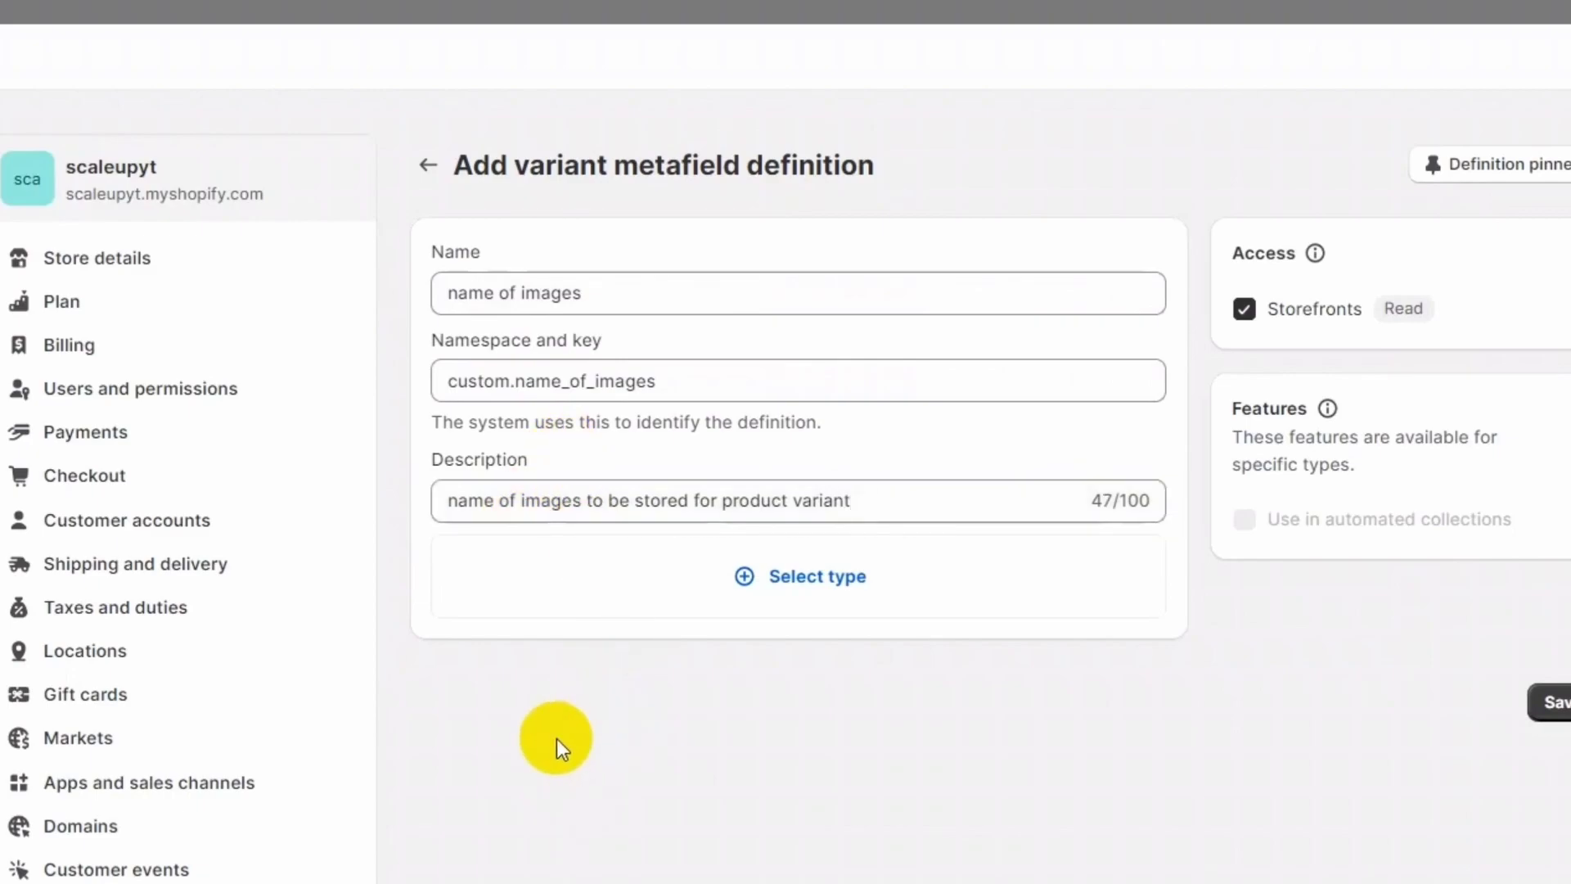
# Step: Set the metafield's content type to Single line text and make it accept a list of values
pyautogui.click(745, 583)
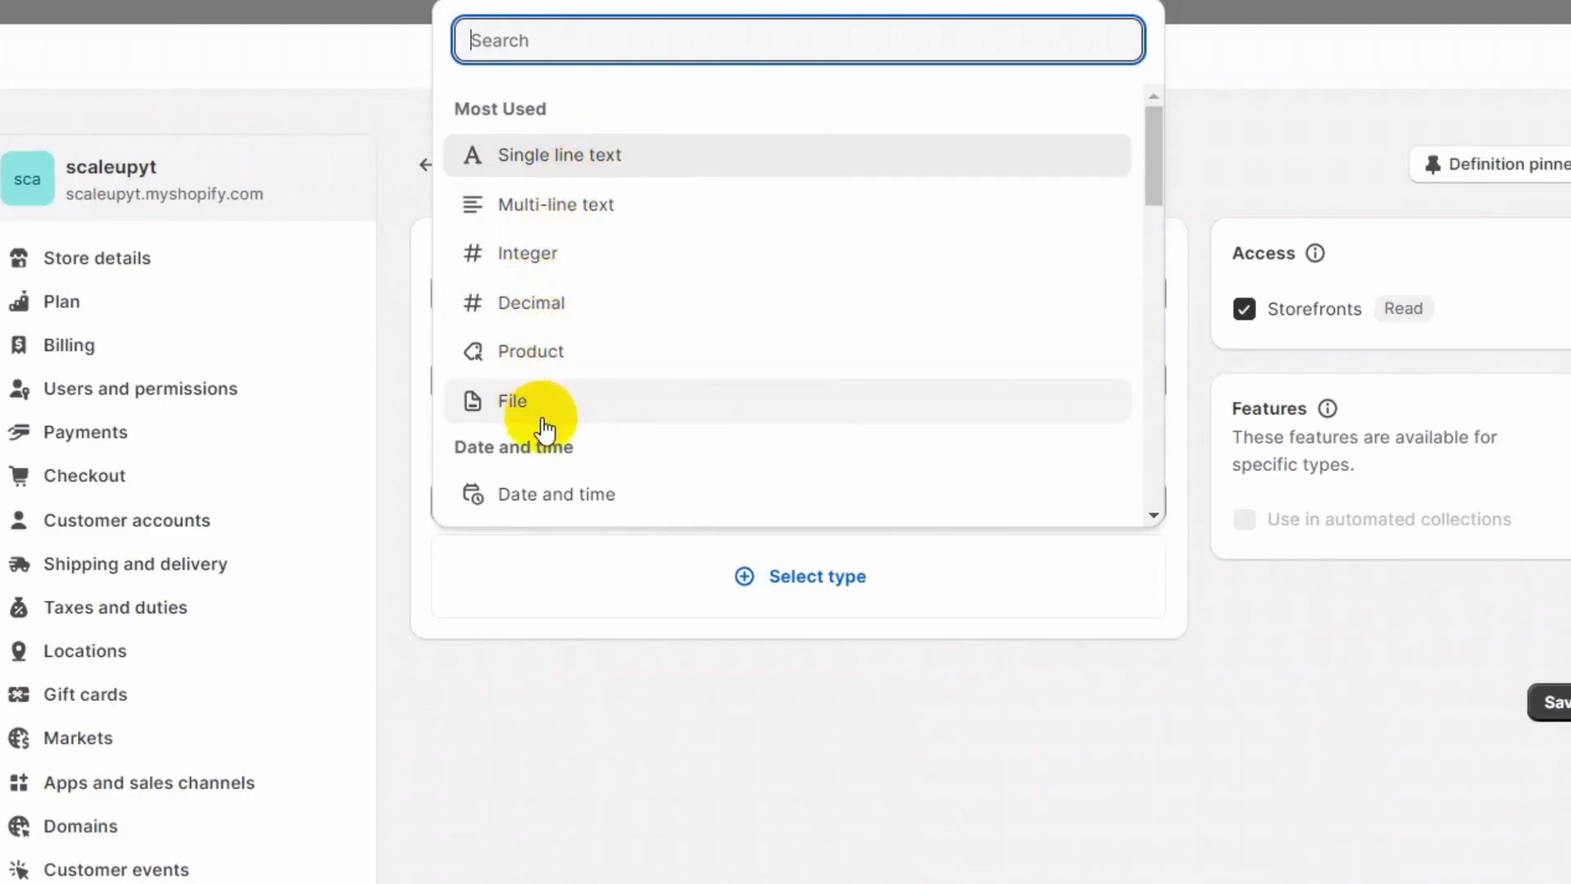
pyautogui.scroll(-3, 603, 414)
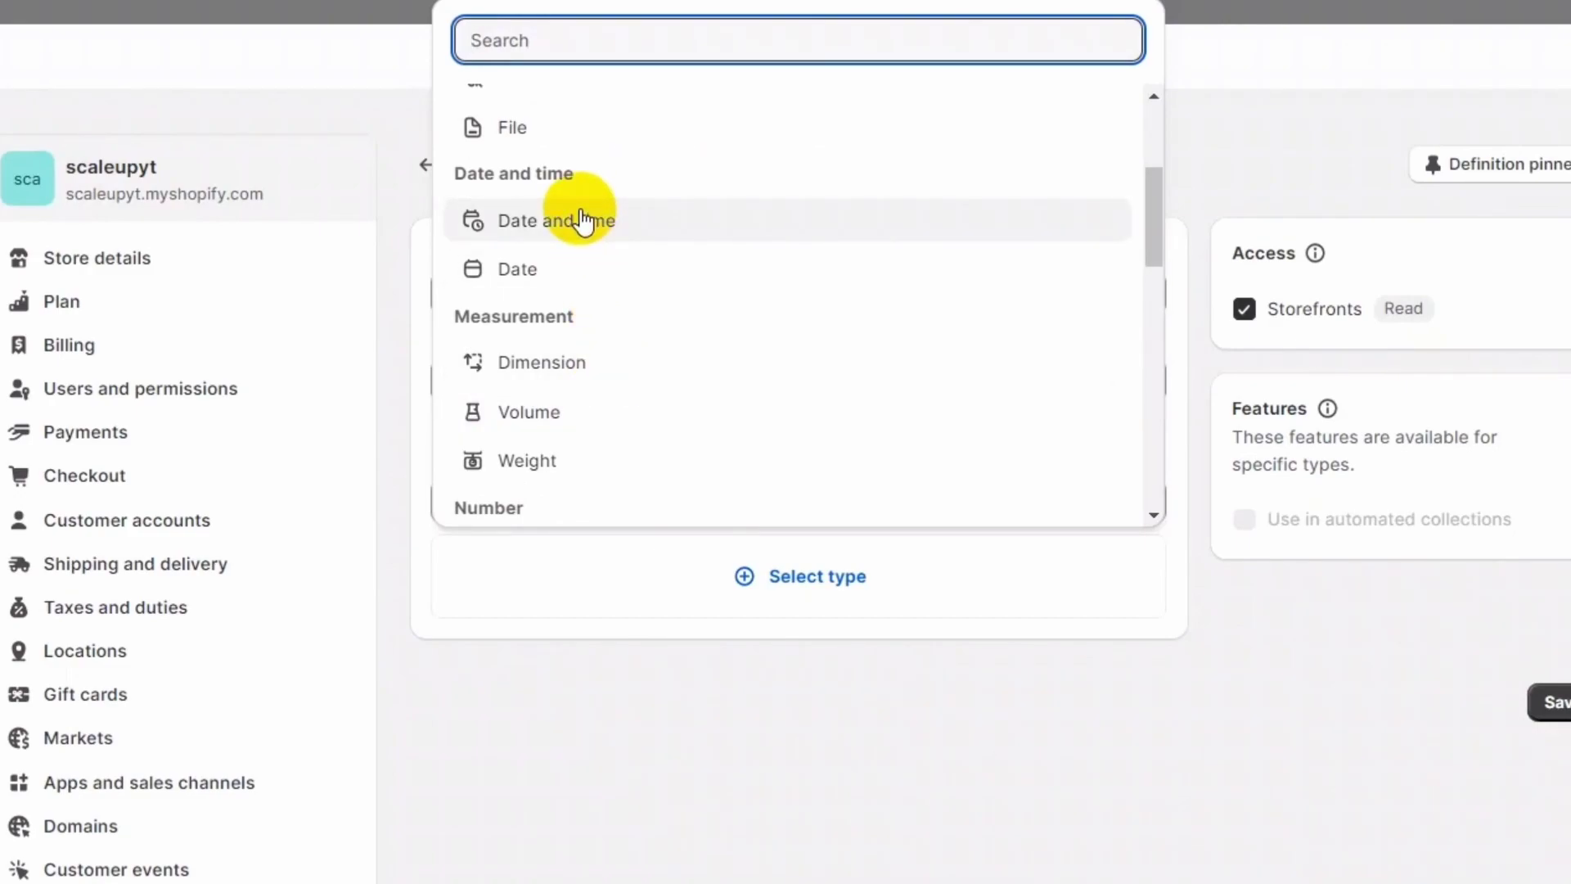
pyautogui.scroll(-5, 583, 219)
pyautogui.scroll(-5, 582, 218)
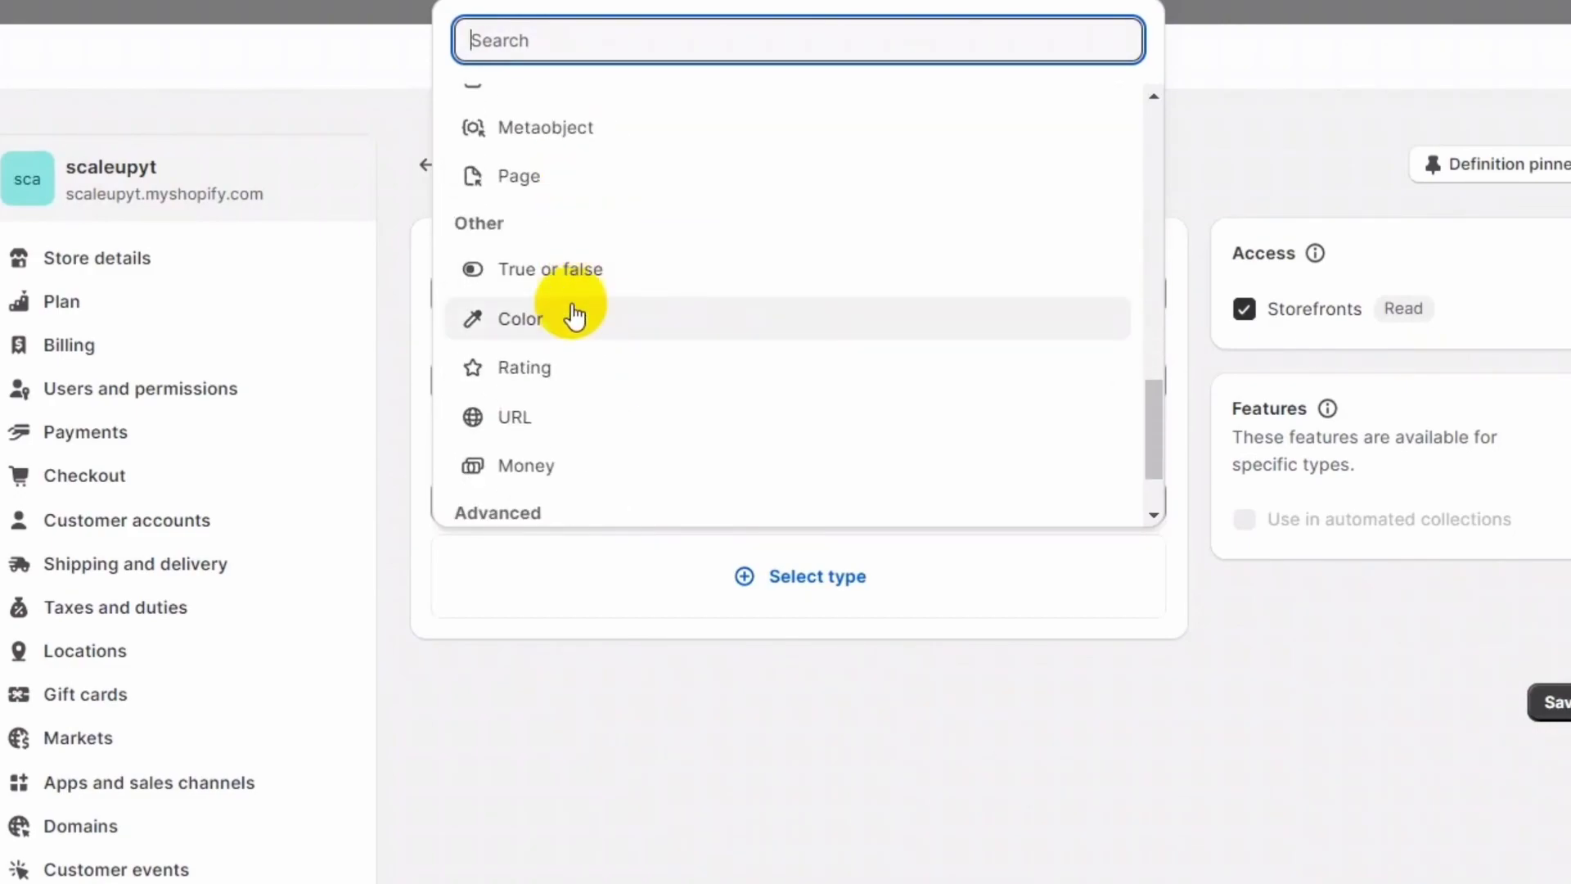
pyautogui.scroll(10, 575, 316)
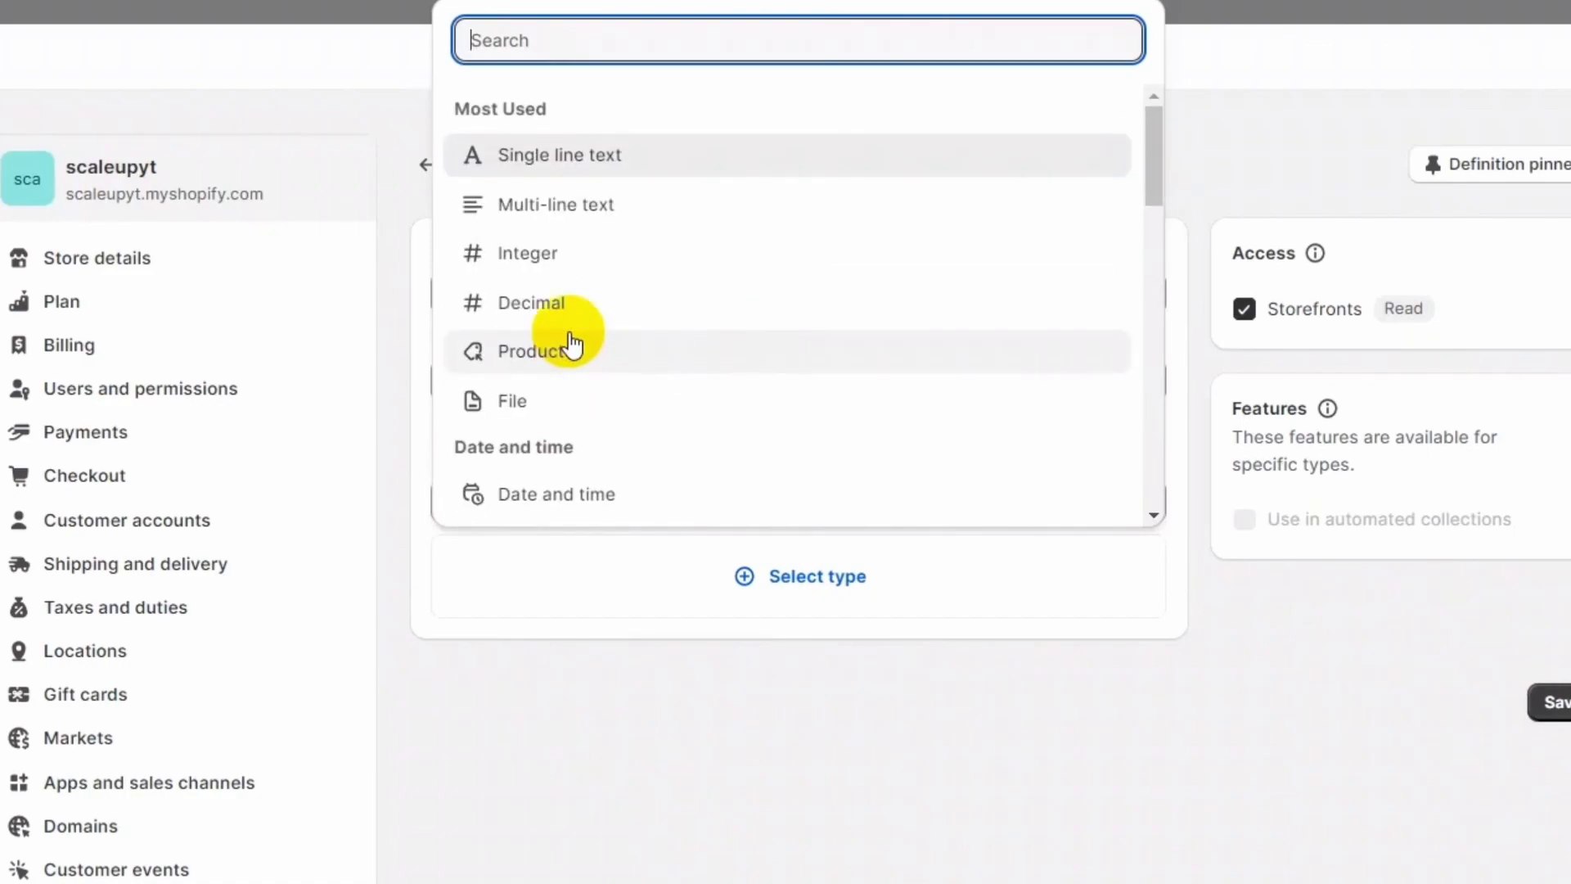
pyautogui.click(586, 174)
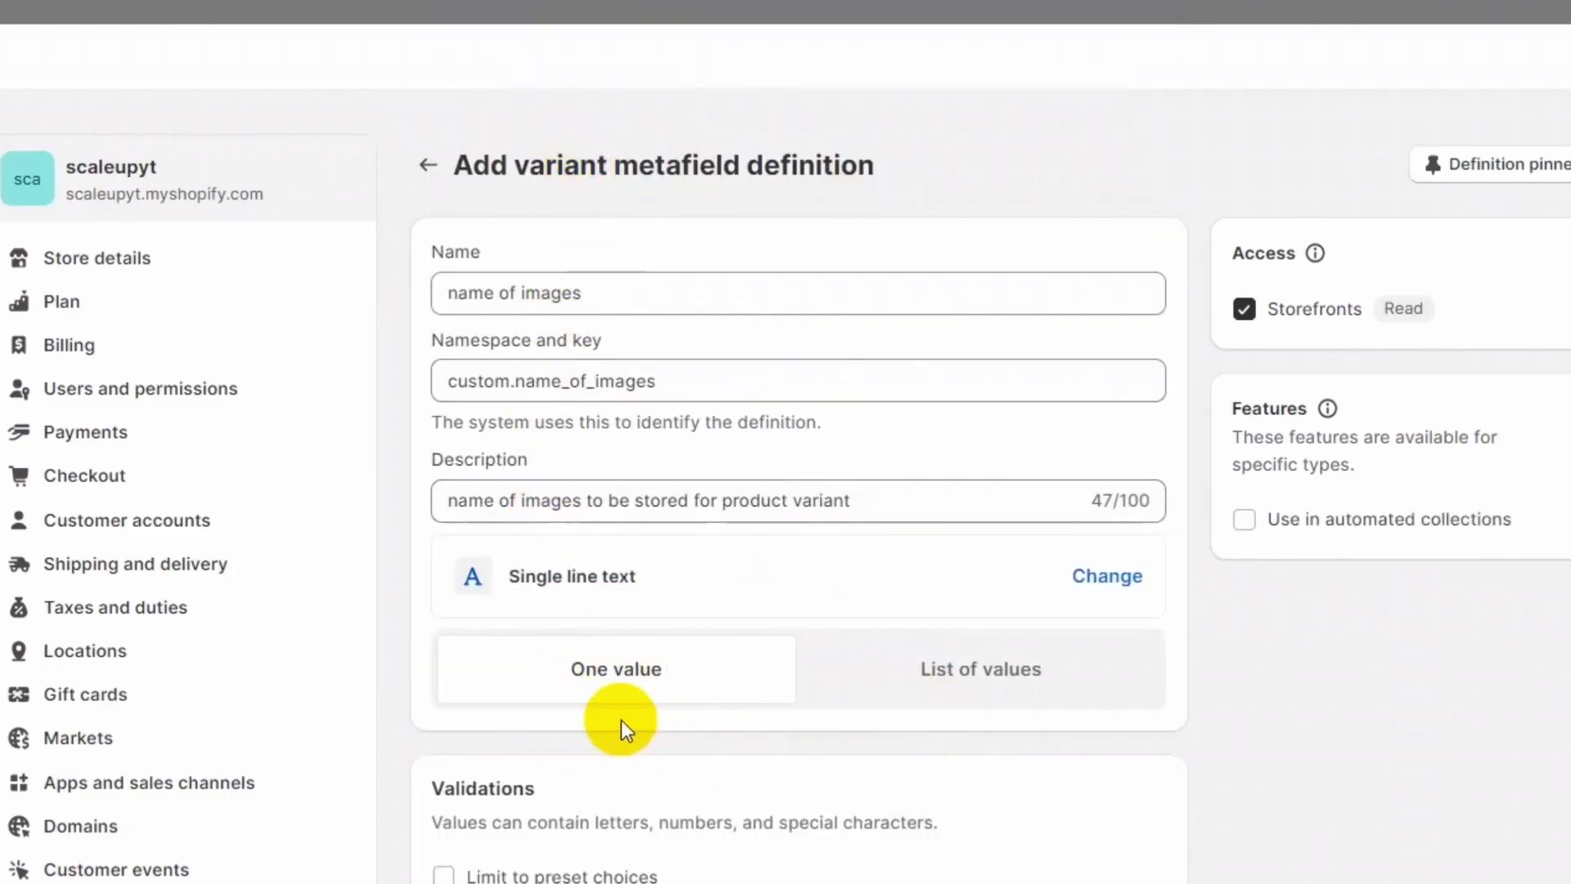
pyautogui.click(1017, 691)
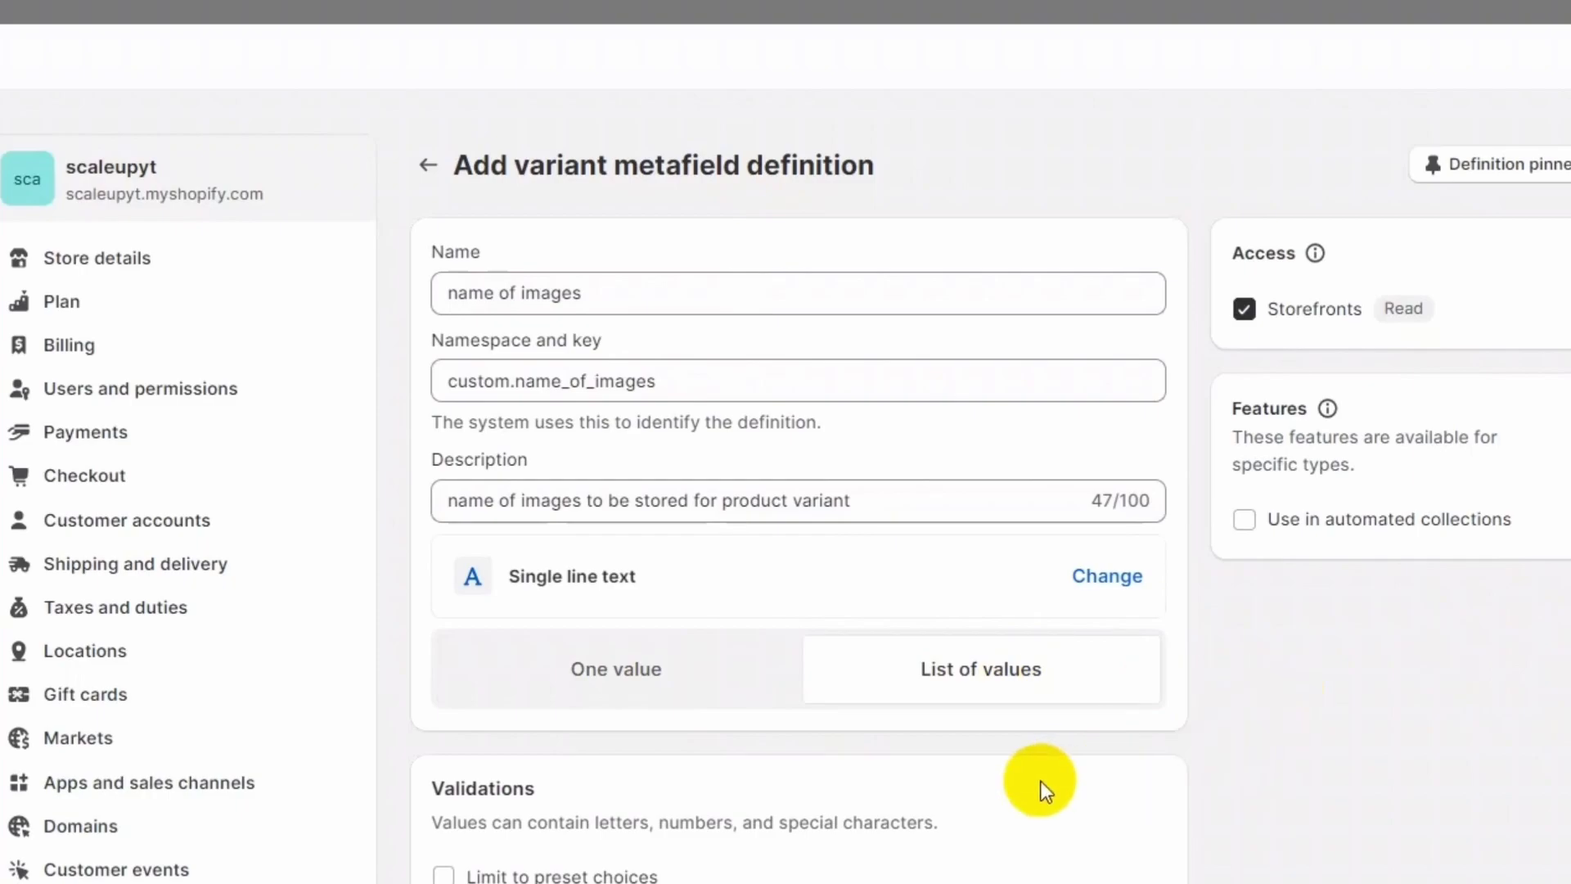
# Step: Review the validation rules, leave them empty and save the variant metafield definition
pyautogui.scroll(-5, 1041, 781)
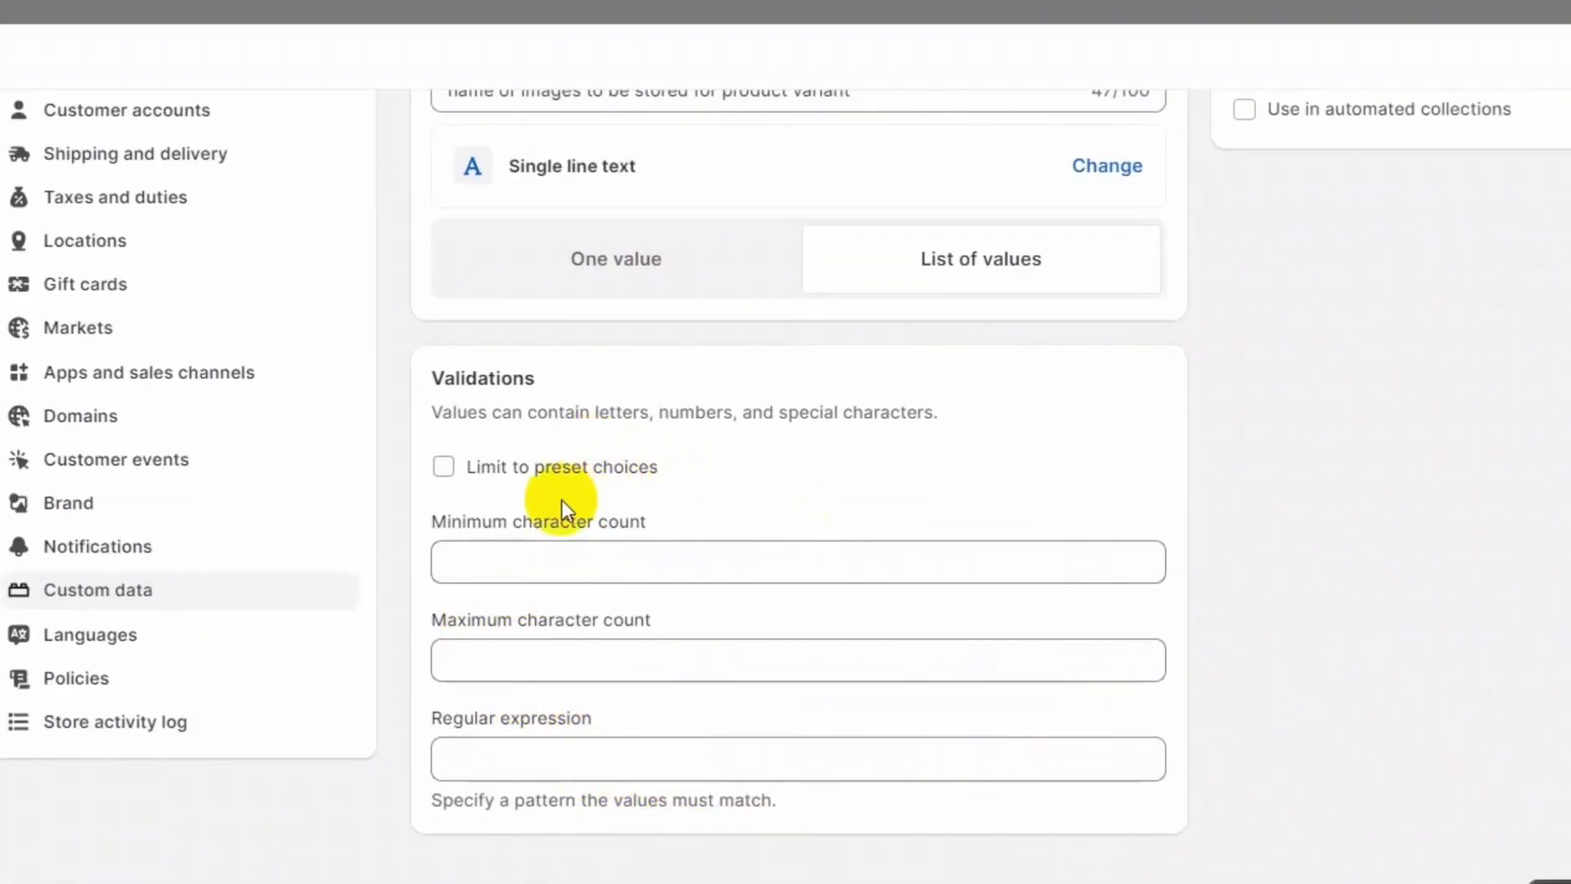
pyautogui.click(530, 577)
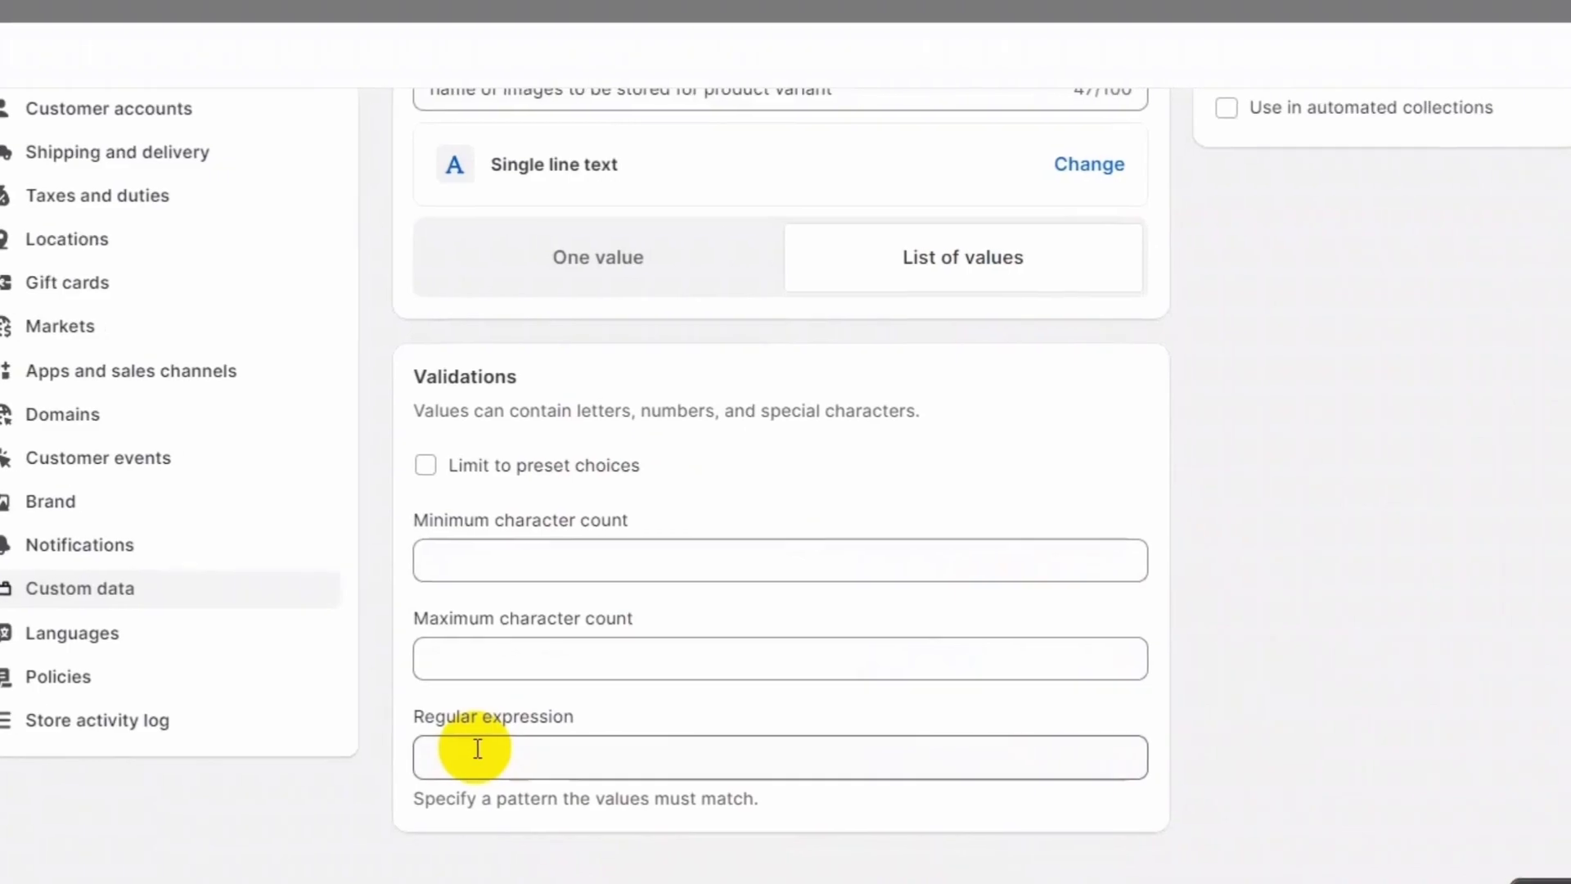
pyautogui.scroll(5, 1131, 709)
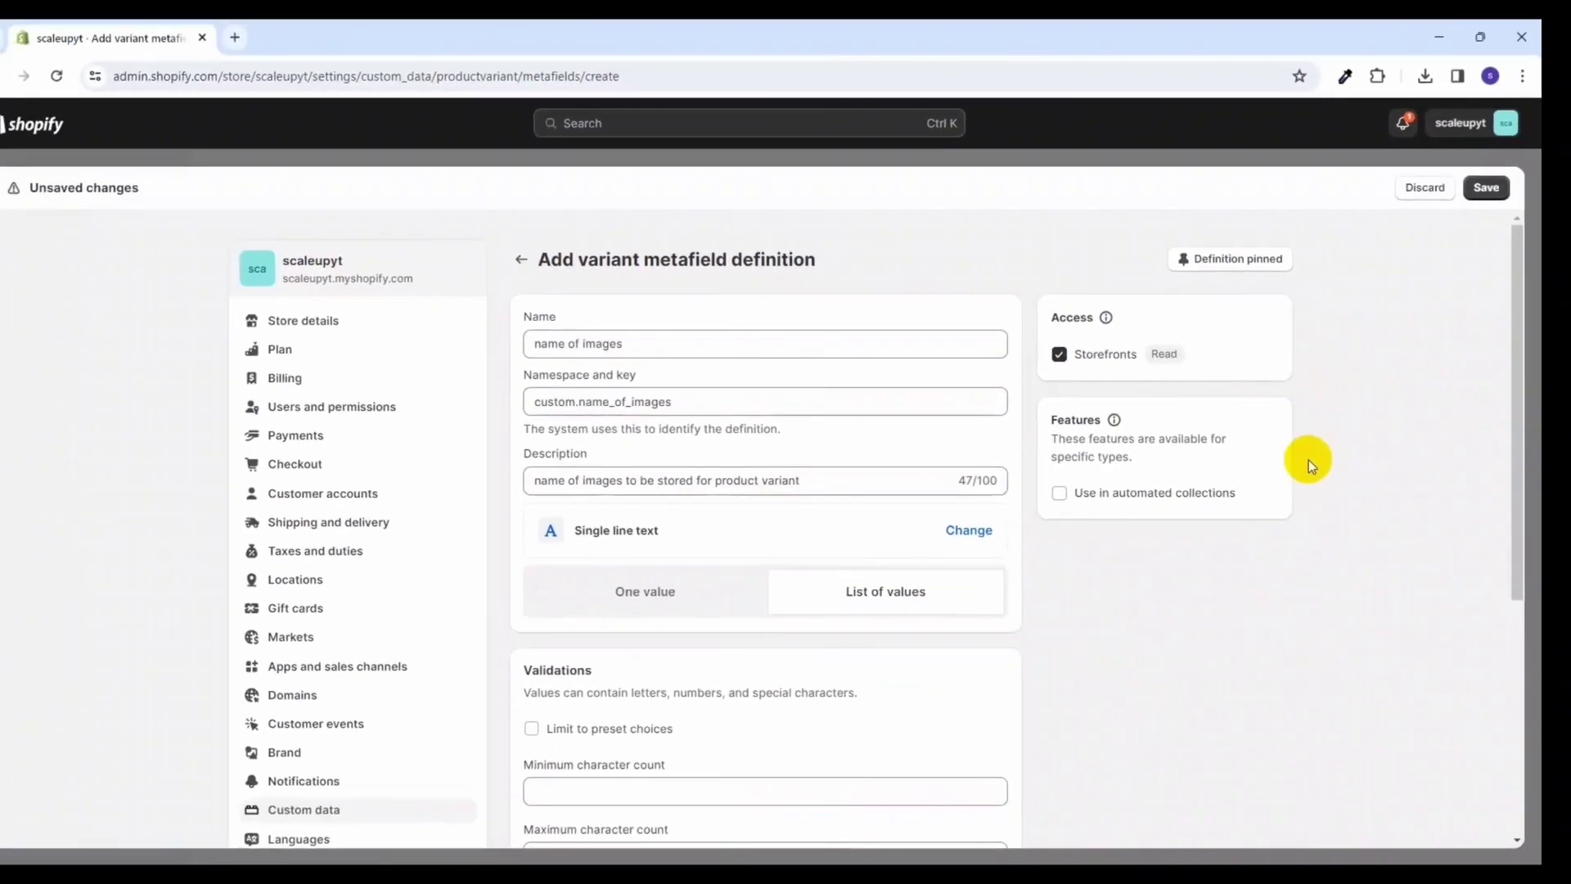
pyautogui.scroll(-5, 1298, 458)
pyautogui.scroll(5, 1290, 484)
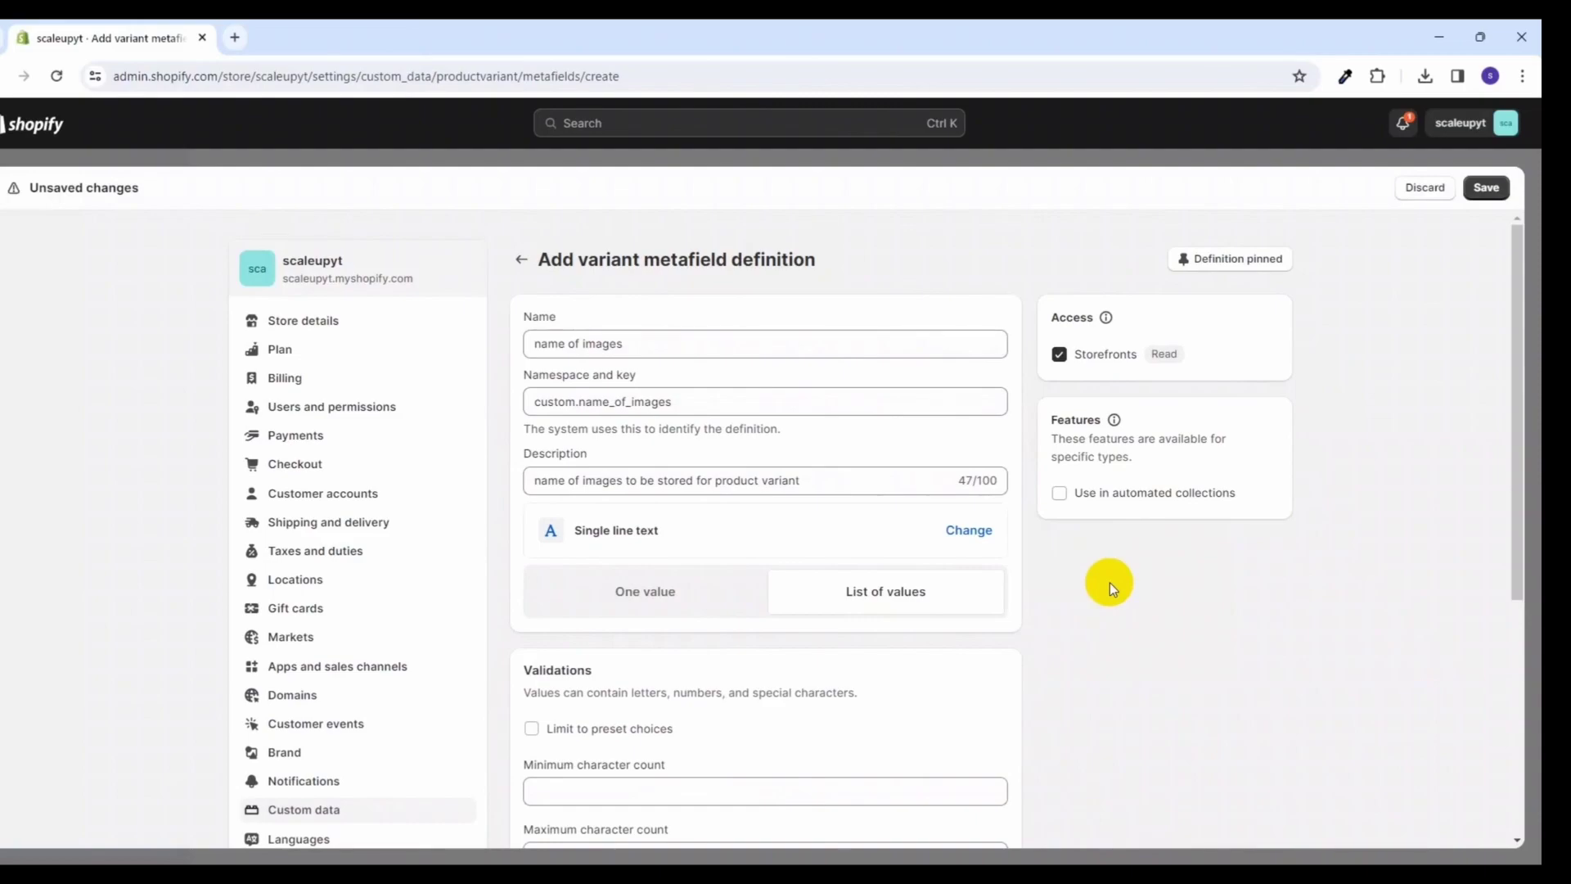
pyautogui.scroll(-3, 1110, 583)
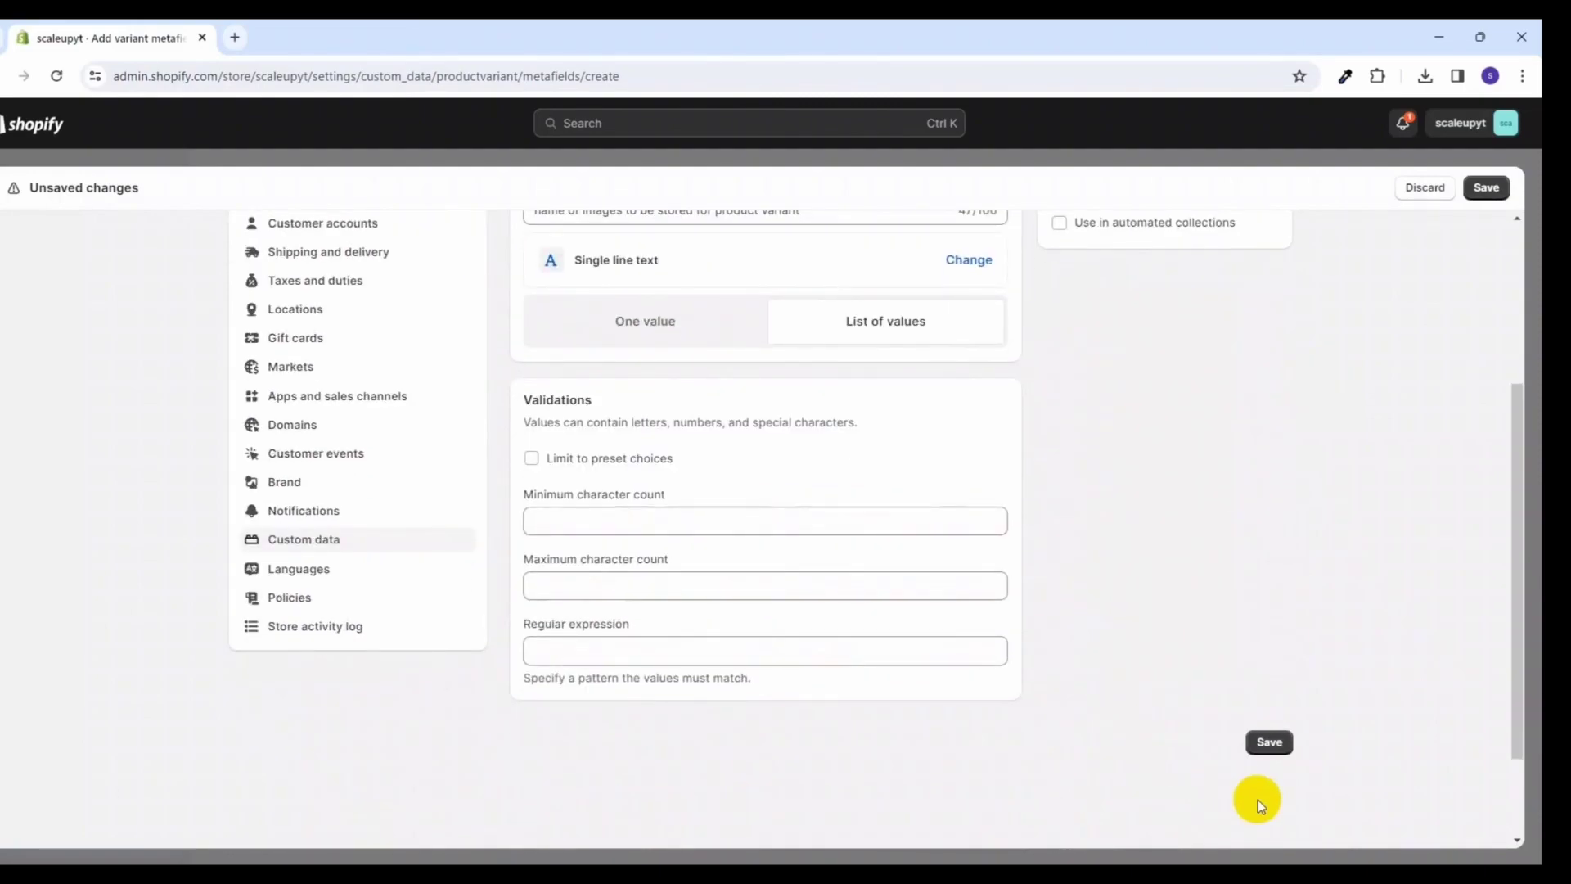
pyautogui.click(1273, 743)
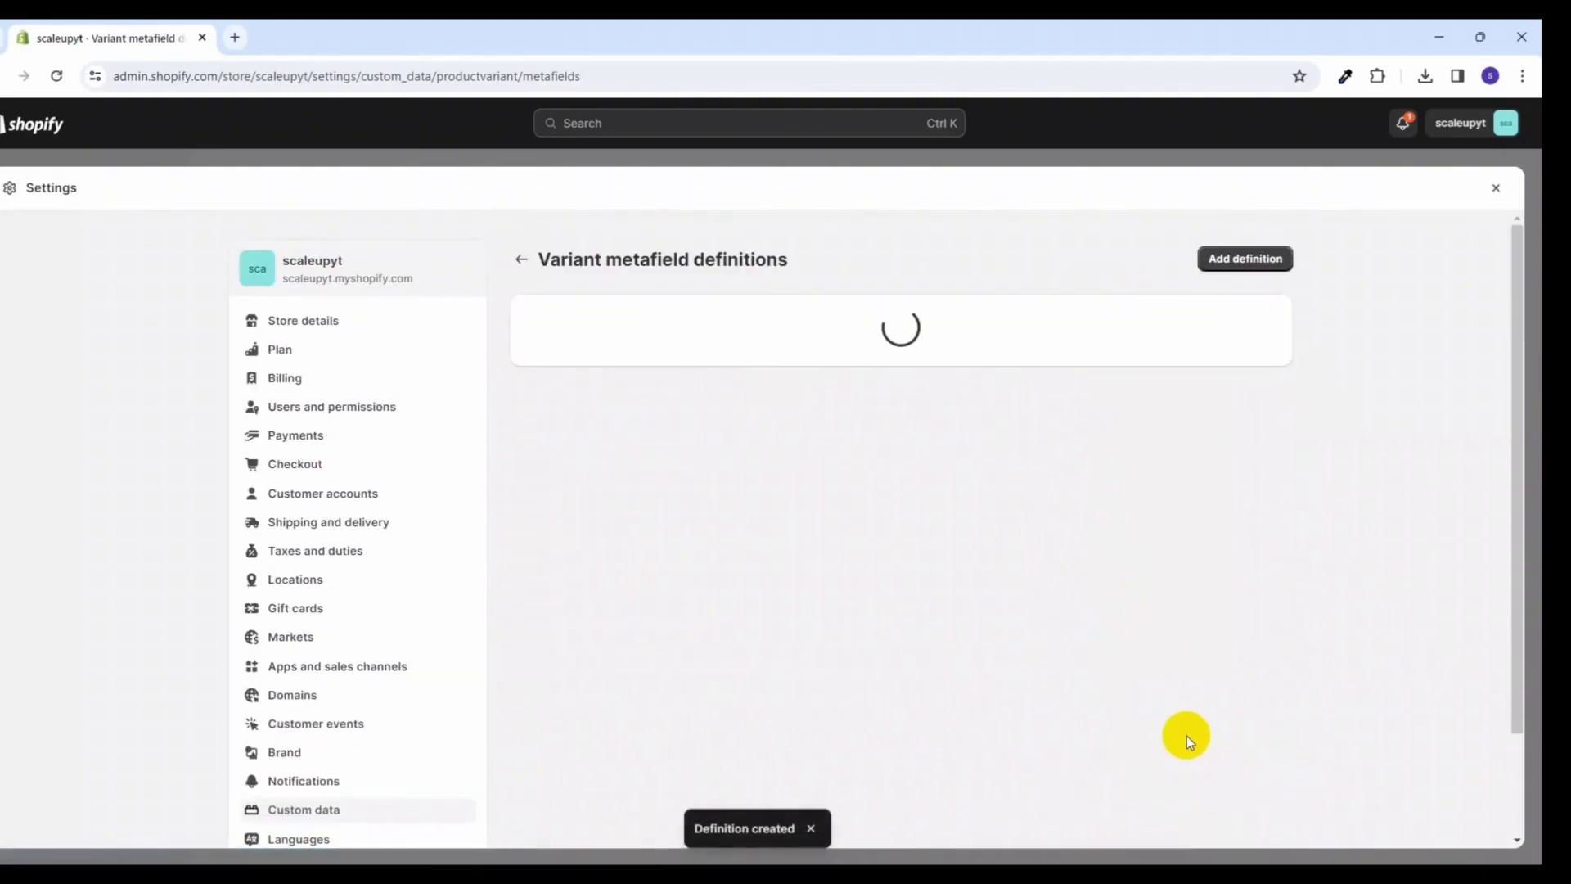
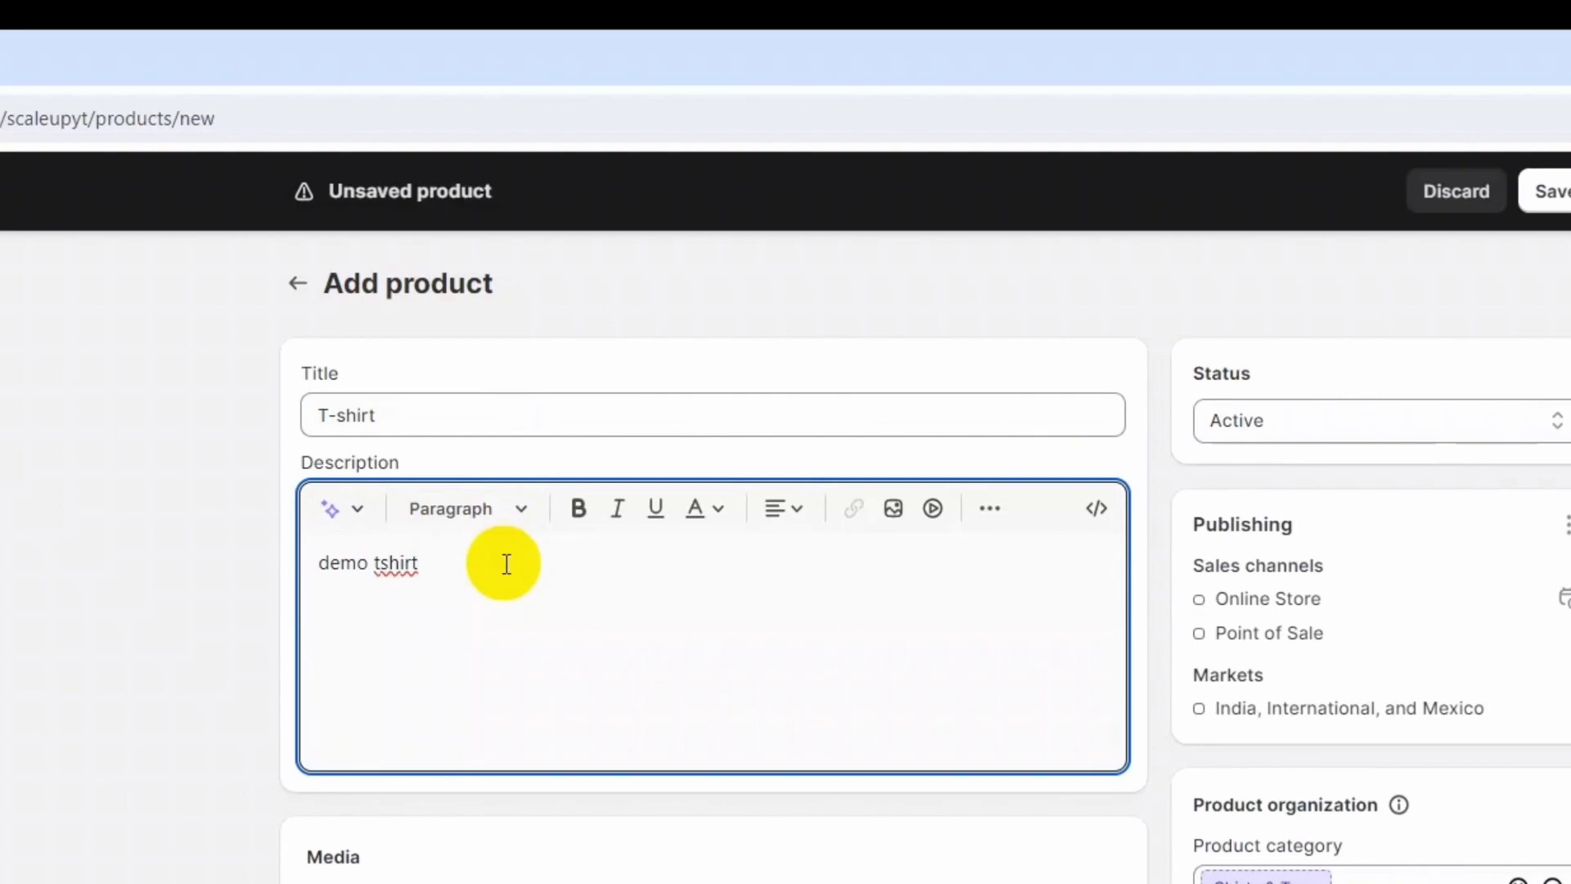
# Step: Complete the product description as "demo tshirt for product variant metafield" and upload the green and red T-shirt images as media
pyautogui.write('for product variant')
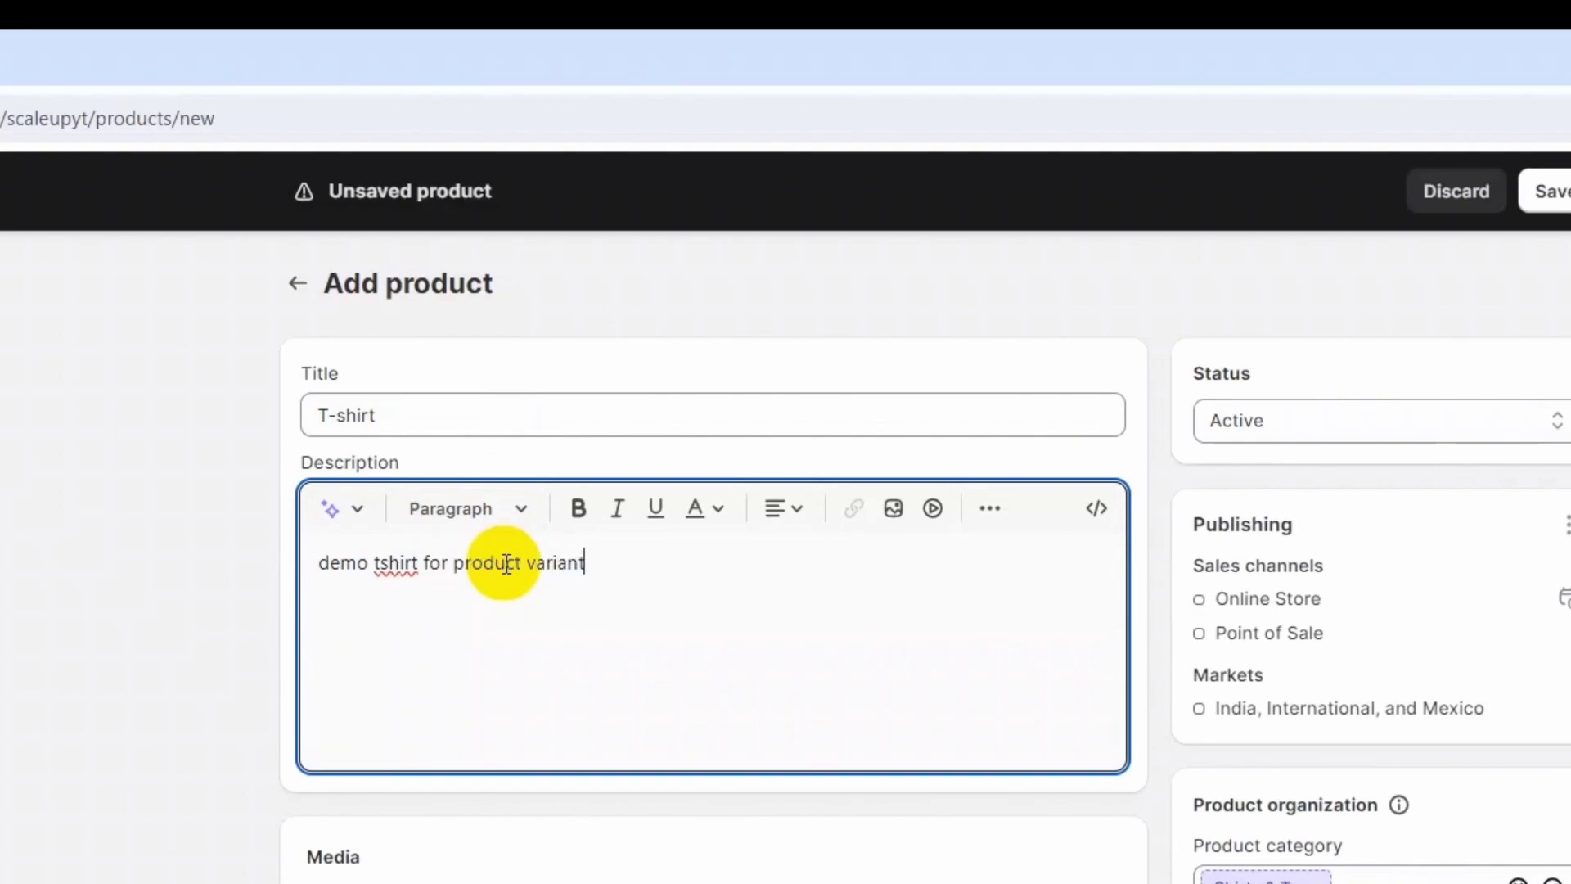
pyautogui.write(' metafield')
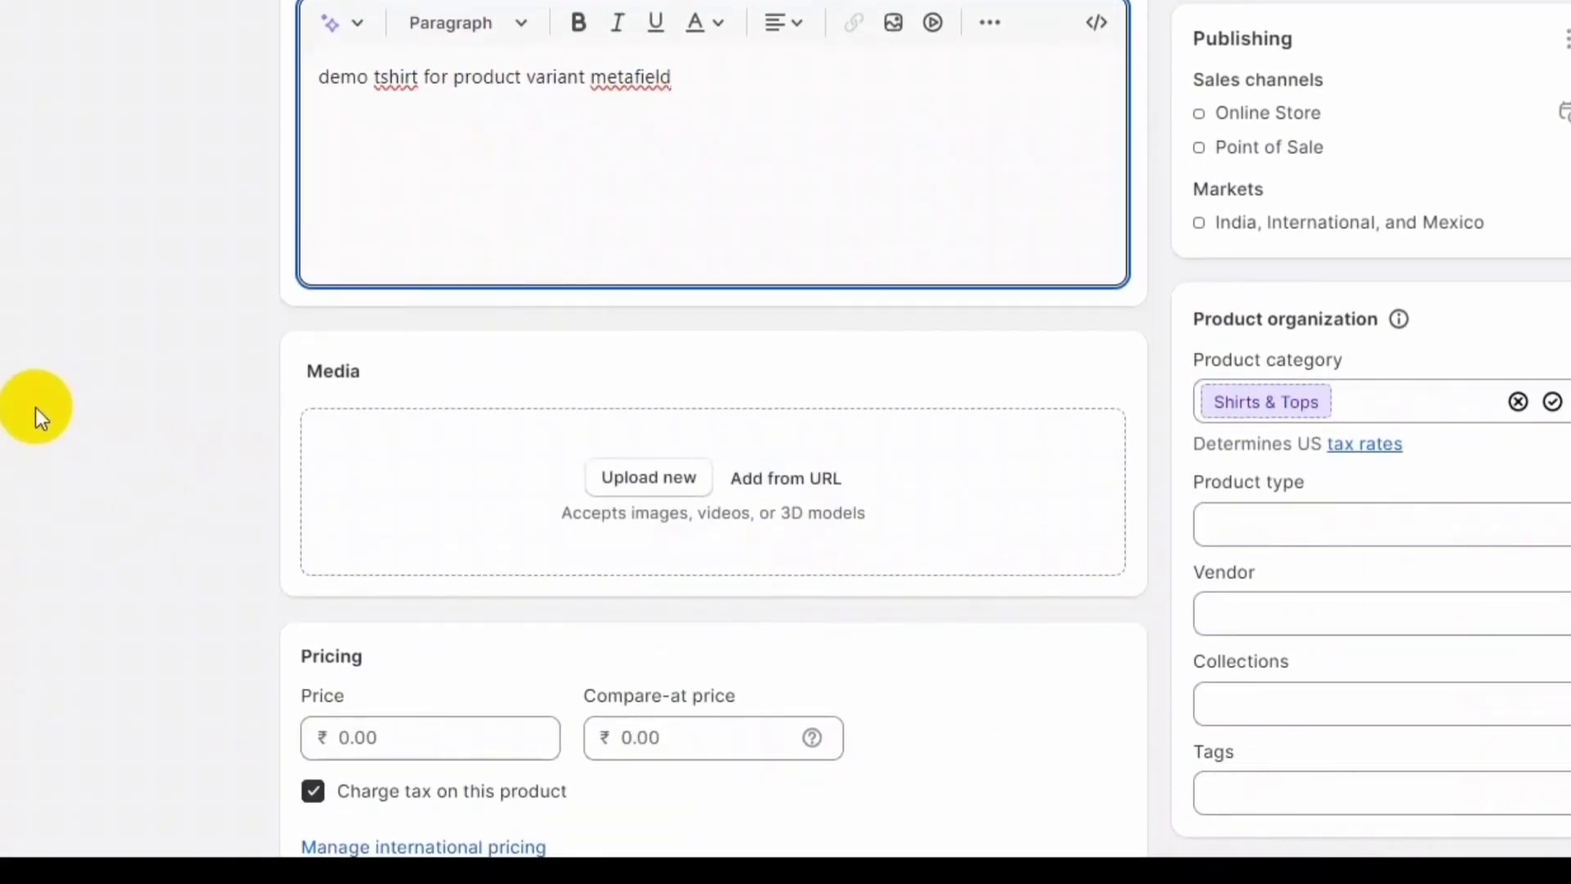
pyautogui.scroll(-2, 36, 407)
pyautogui.scroll(-3, 36, 408)
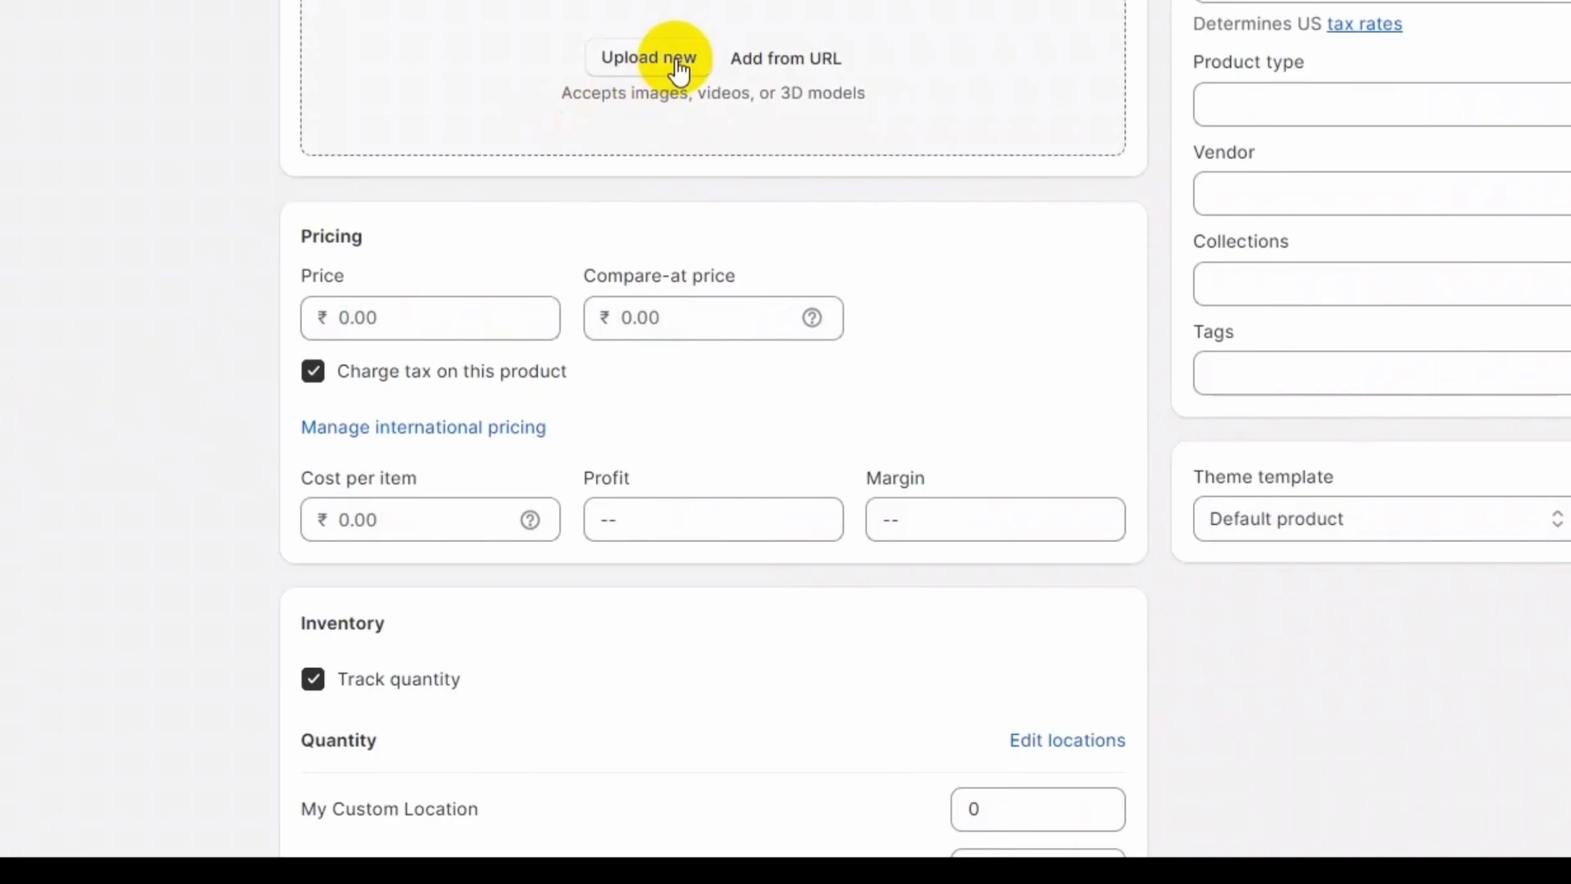
pyautogui.click(619, 101)
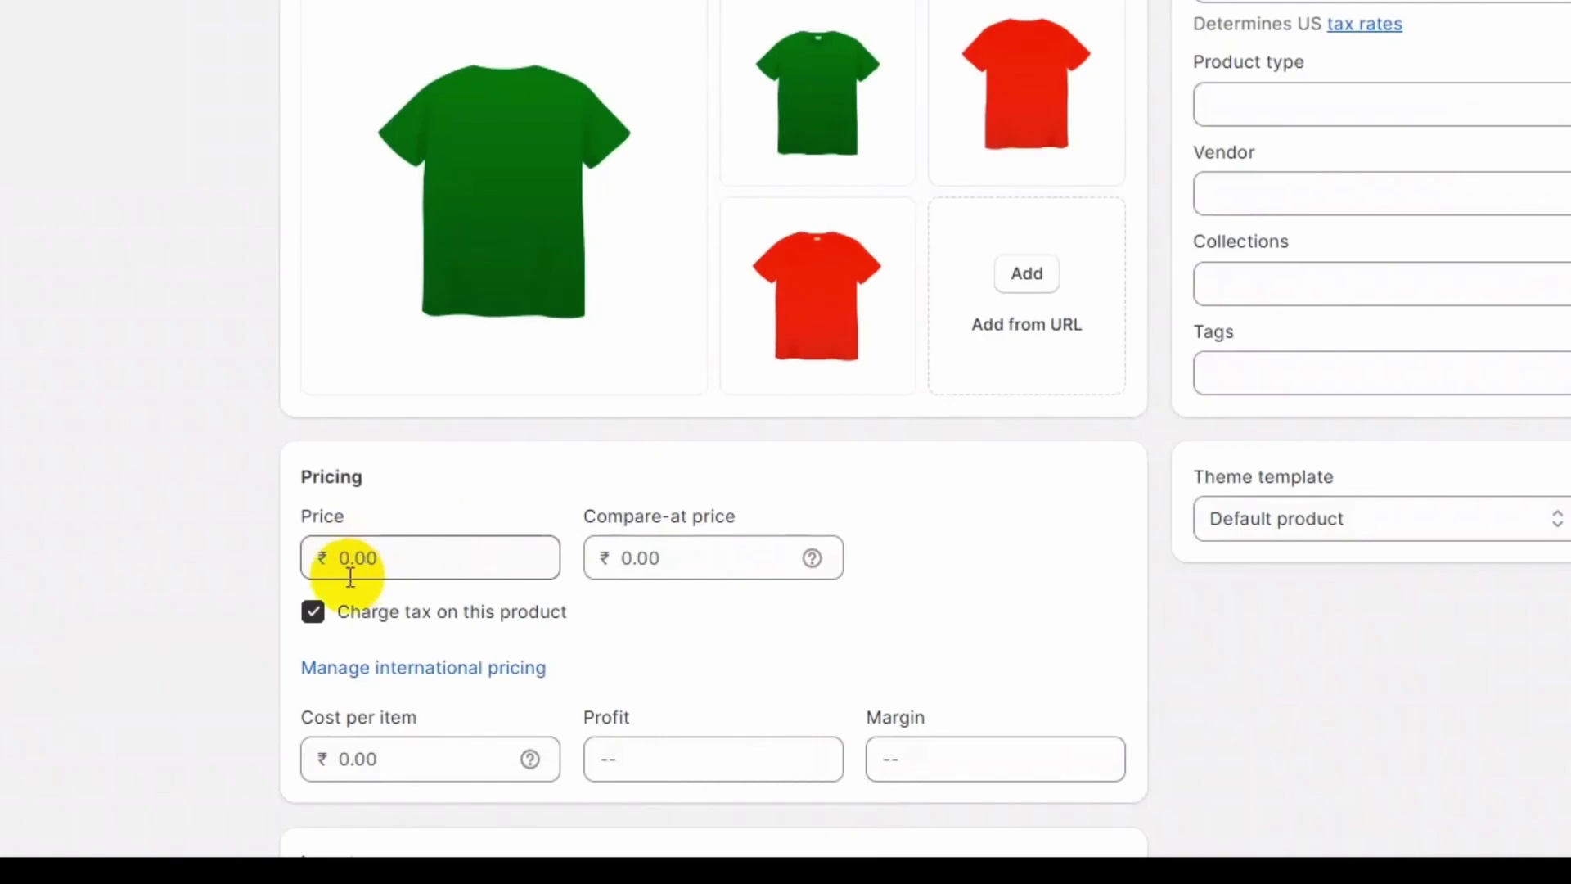
# Step: Set the T-shirt product's price to ₹250
pyautogui.click(341, 563)
pyautogui.write('250')
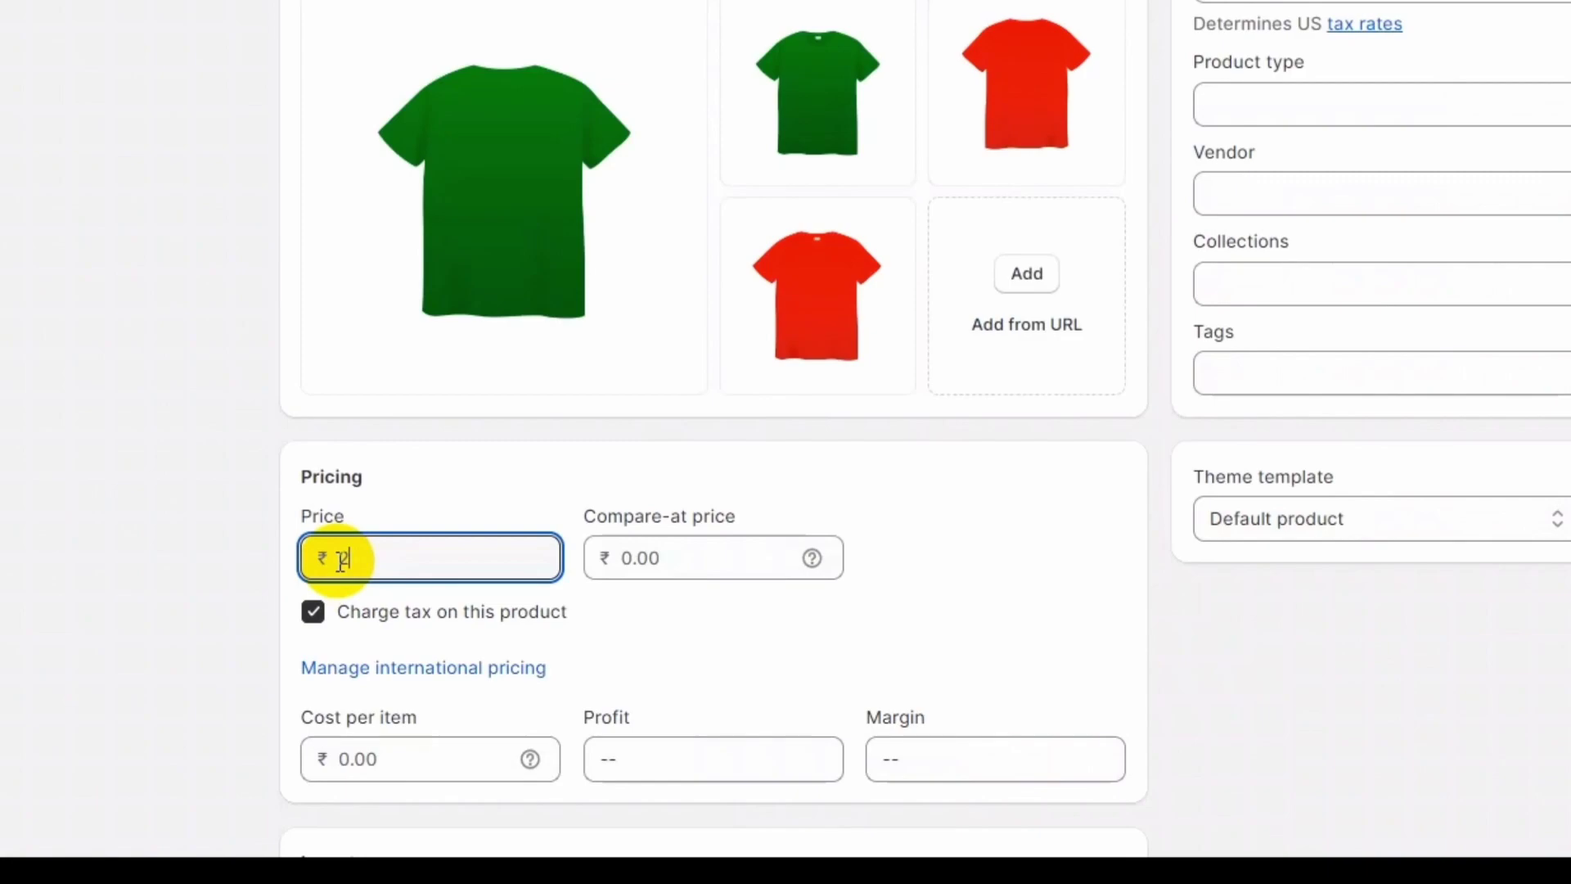
pyautogui.click(994, 596)
# Step: Set the T-shirt product's shipping weight to 200 g
pyautogui.scroll(-10, 273, 602)
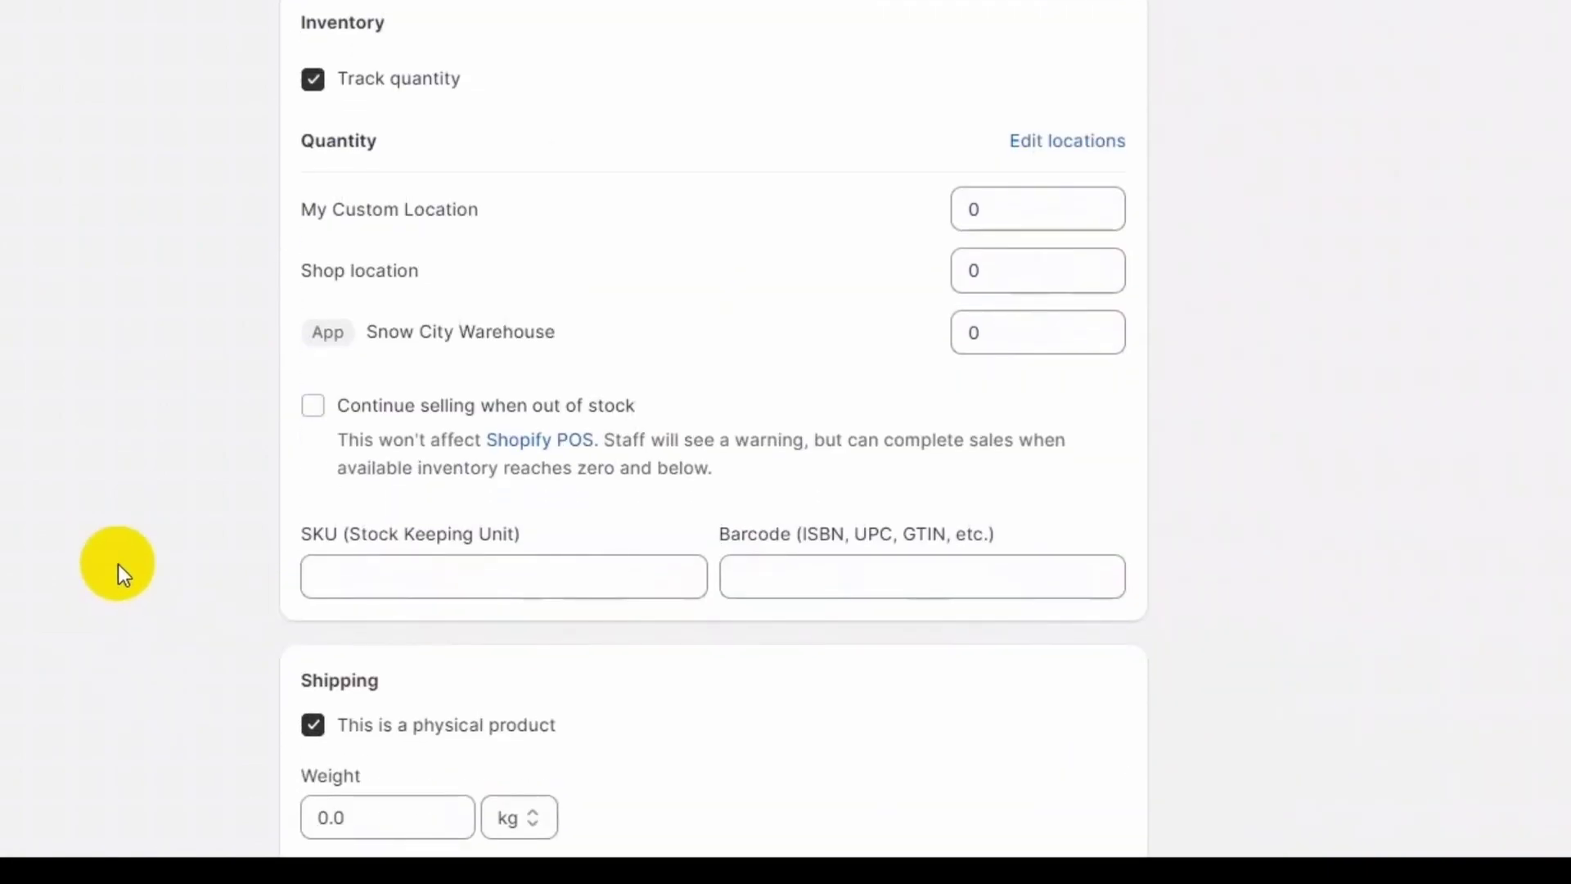
pyautogui.scroll(-5, 118, 563)
pyautogui.click(327, 396)
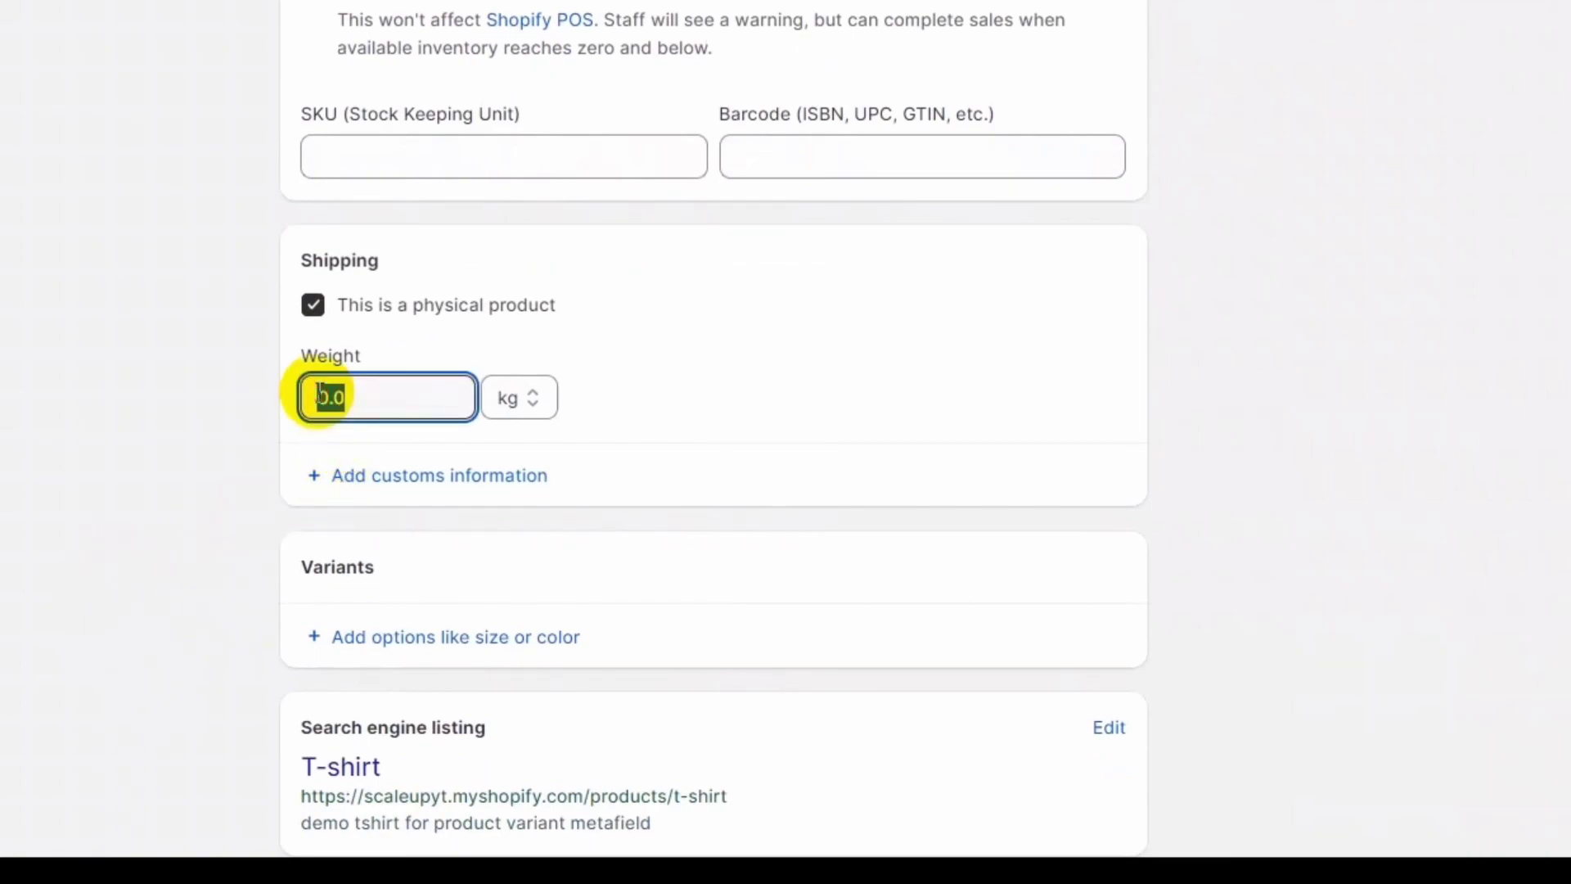
pyautogui.write('200')
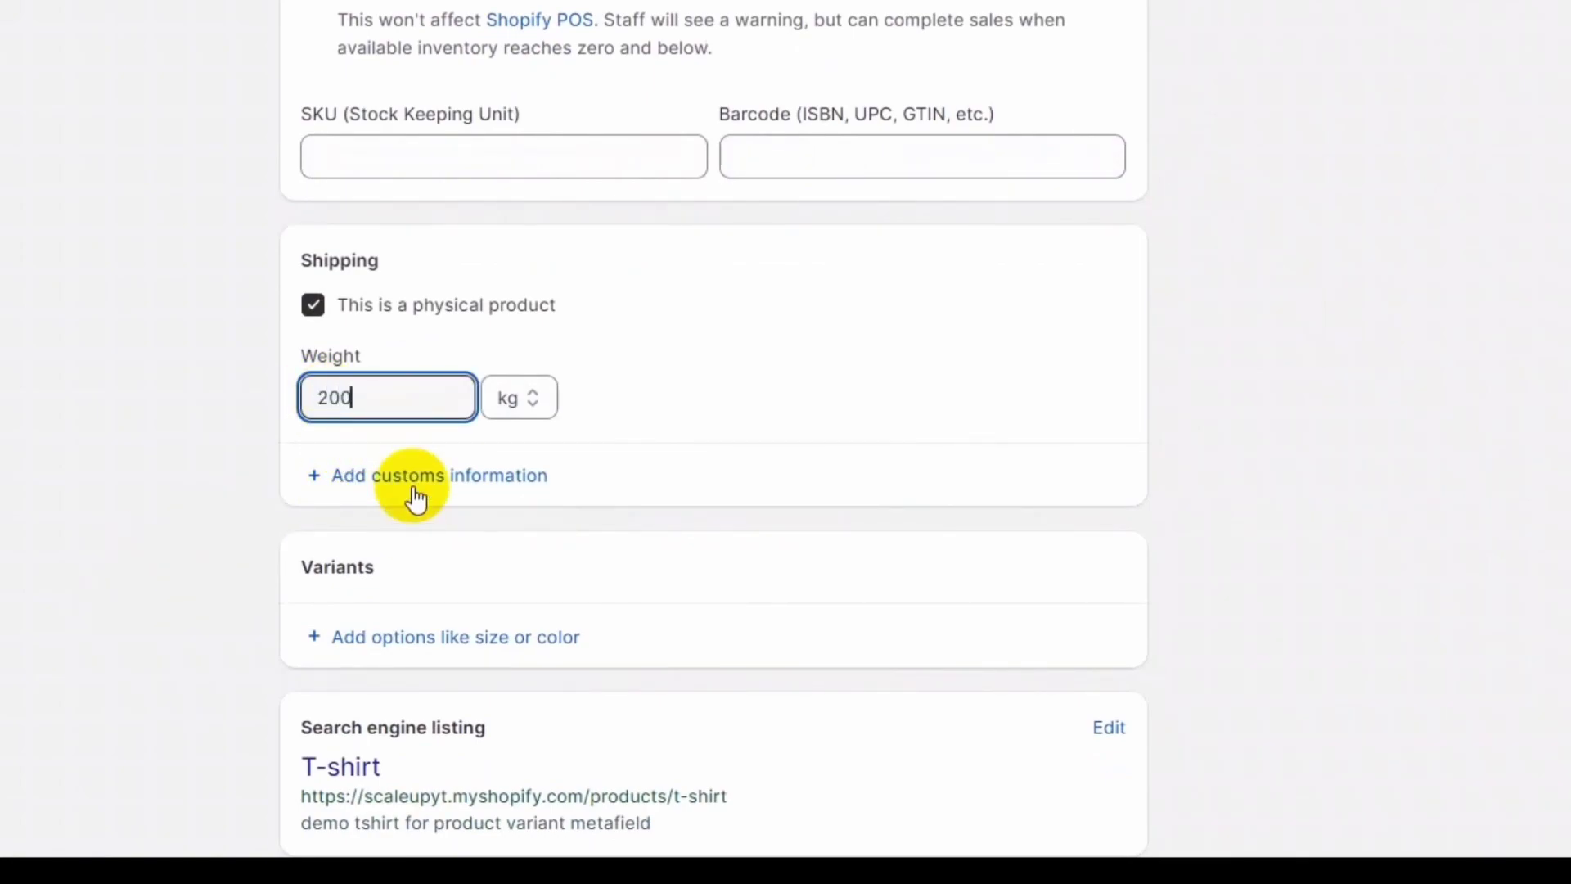
pyautogui.click(610, 434)
pyautogui.click(519, 399)
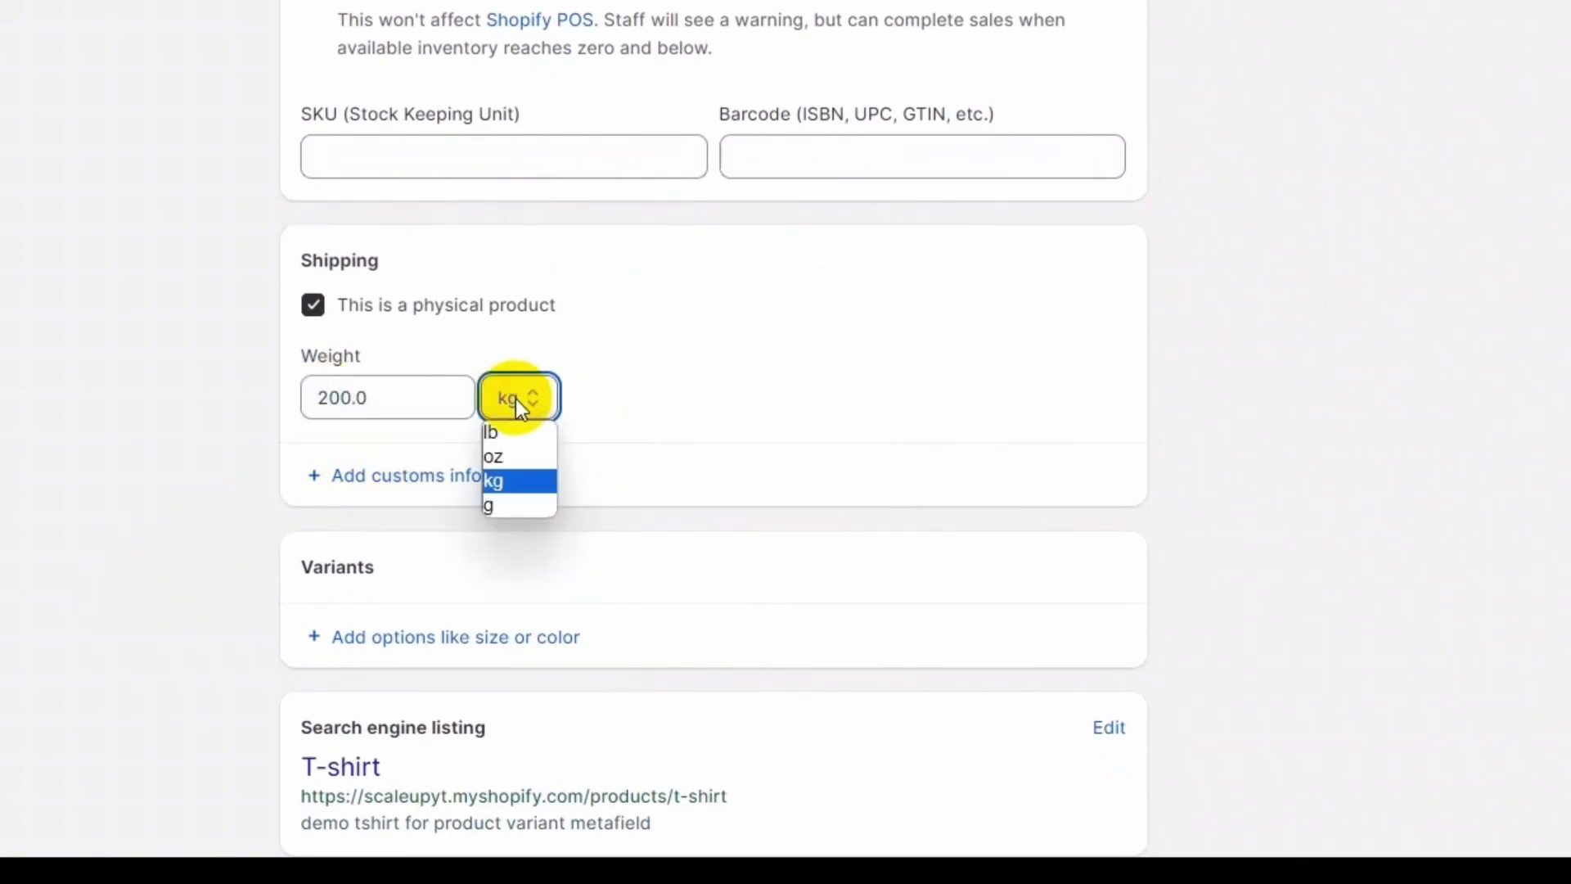
pyautogui.click(507, 505)
# Step: Add a Color option with the values Red and Green to the product's variants
pyautogui.scroll(-3, 91, 531)
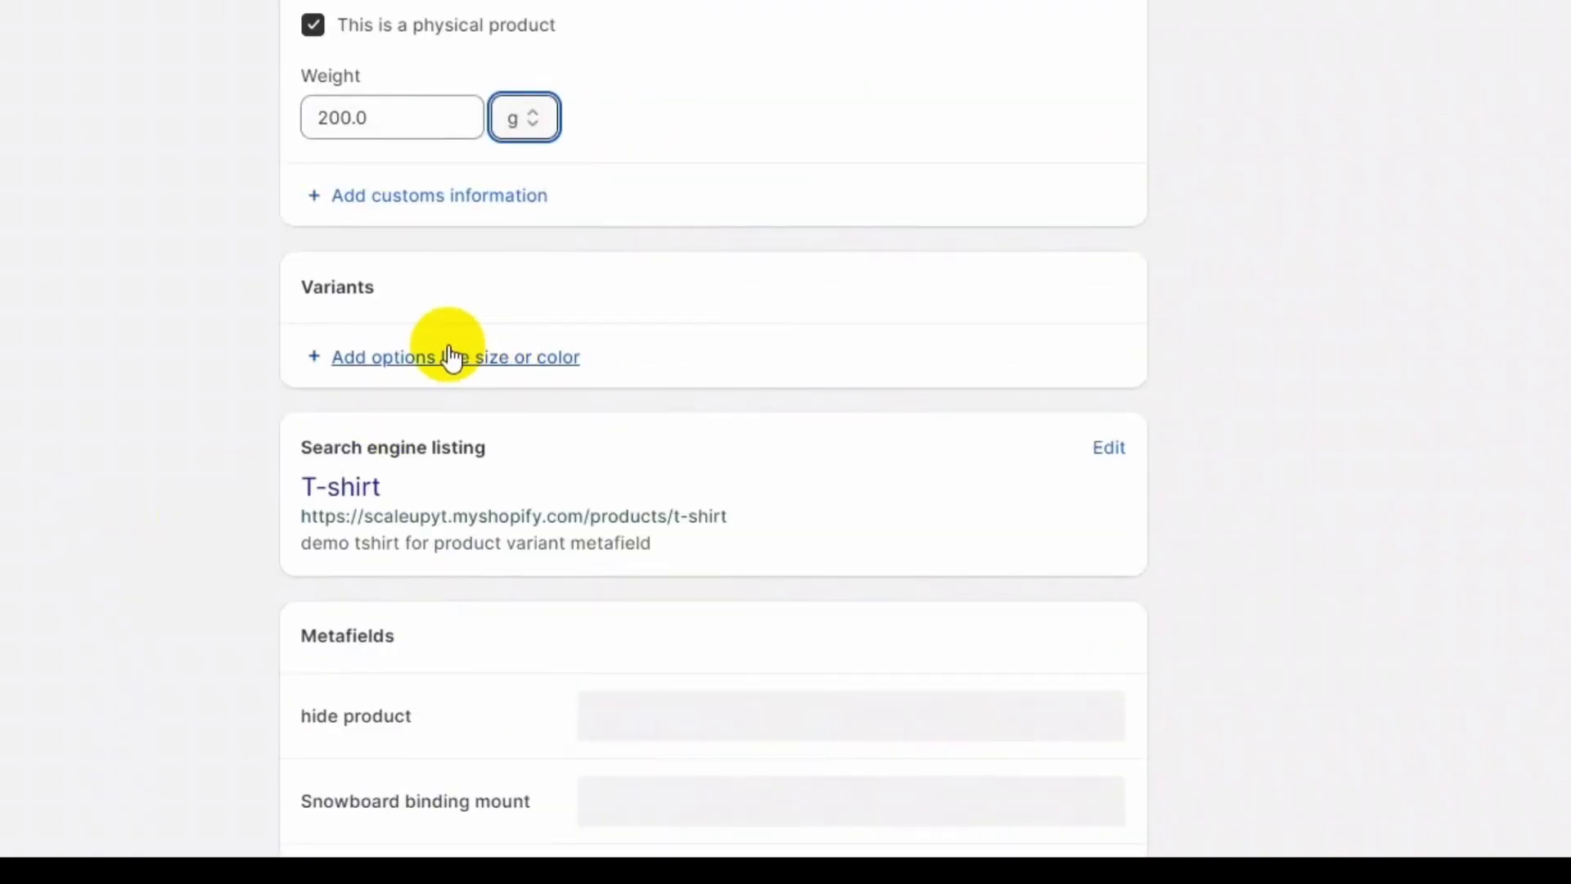
pyautogui.click(447, 360)
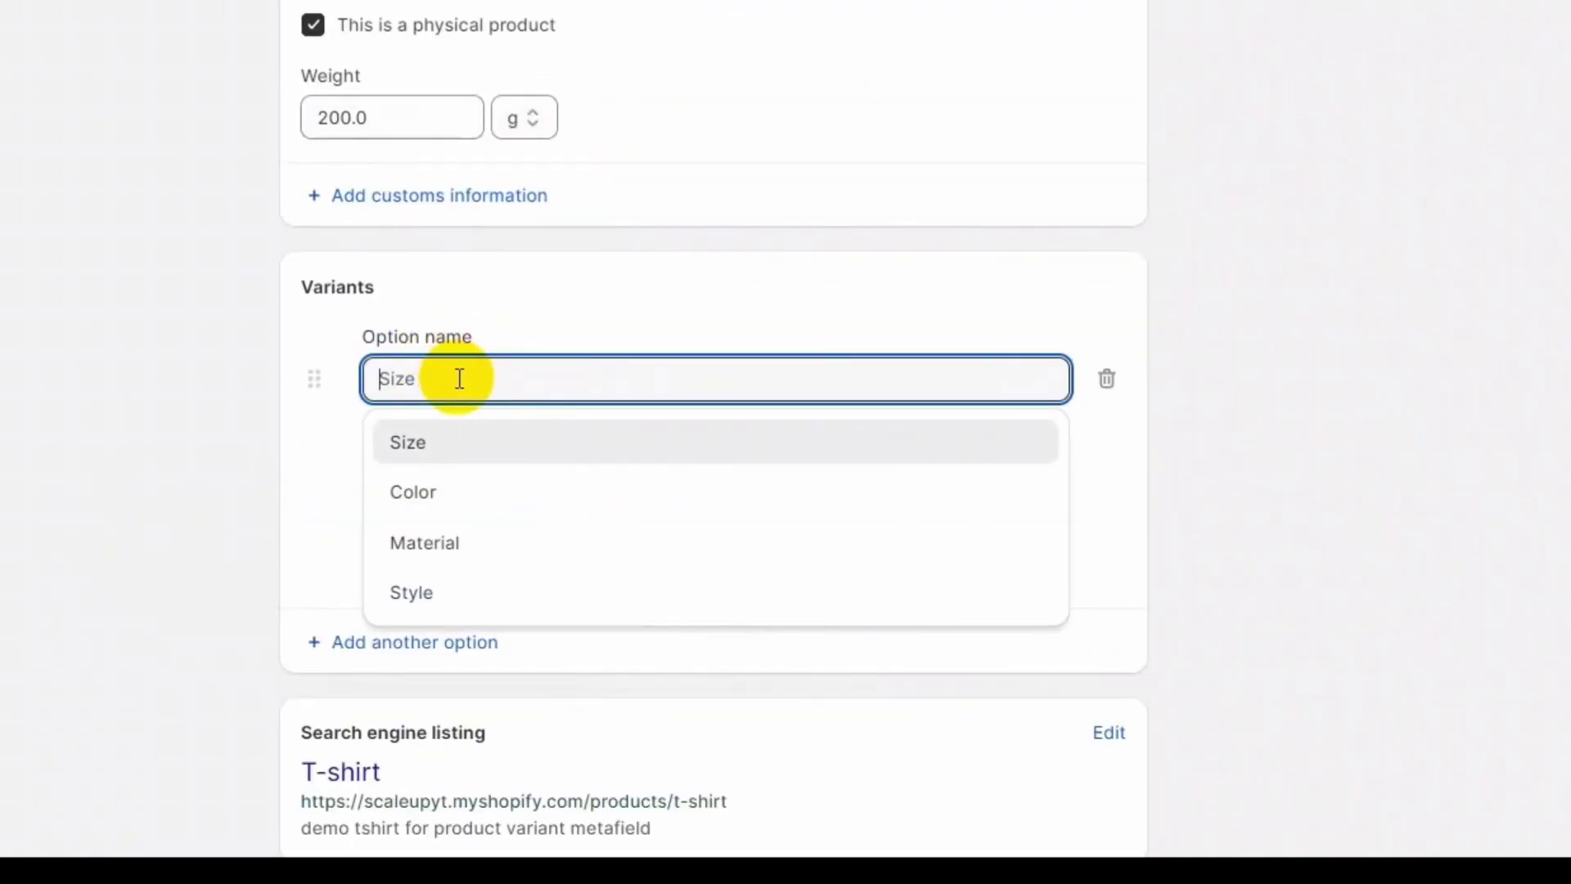
pyautogui.click(414, 491)
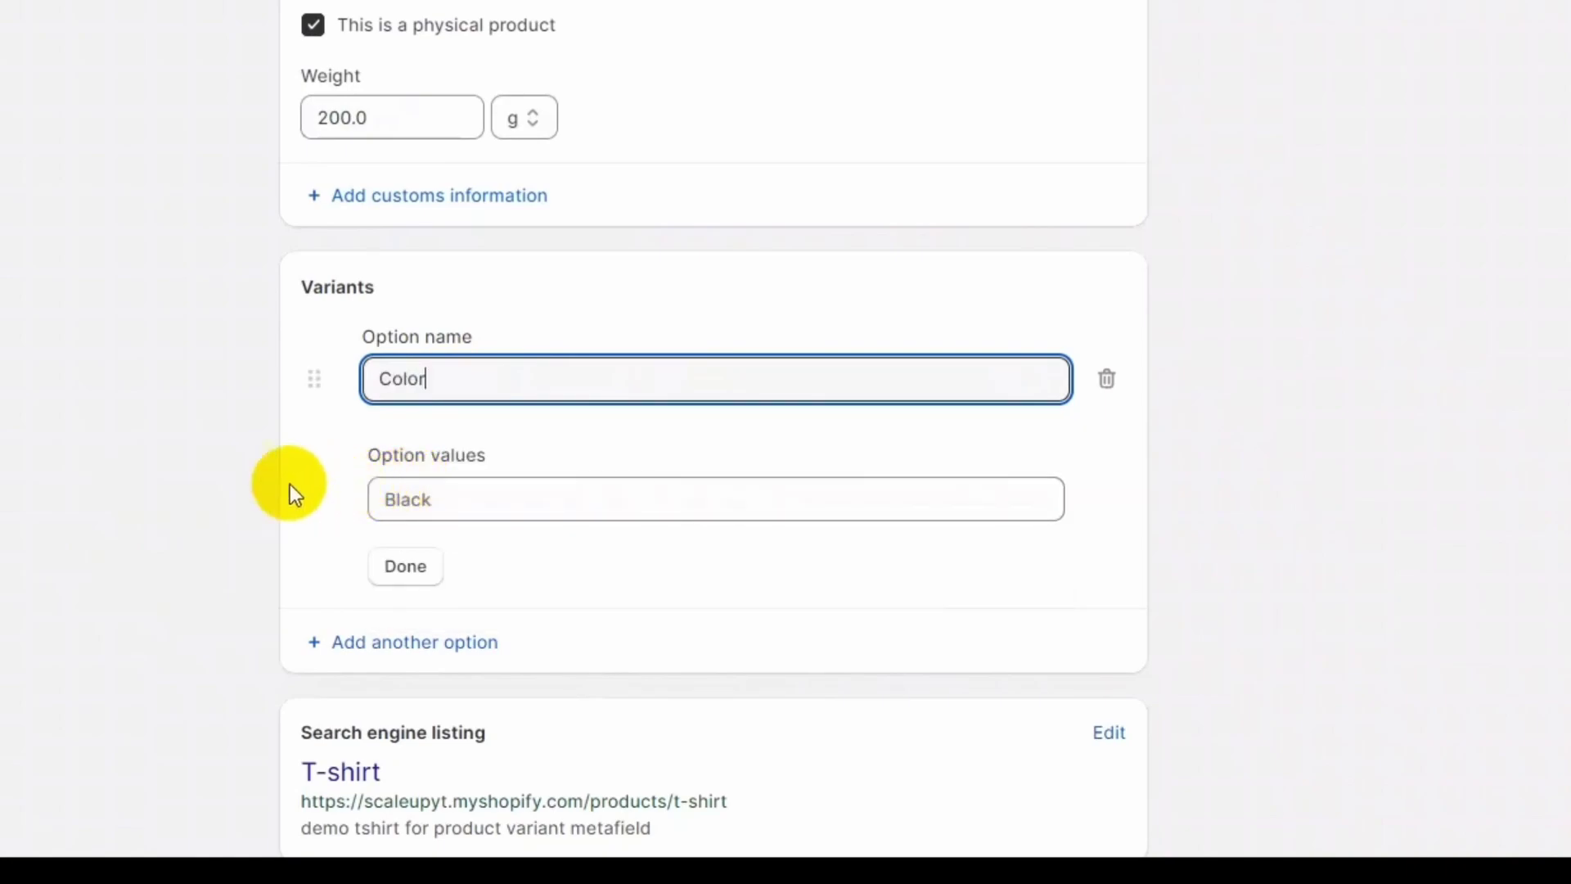
pyautogui.click(450, 505)
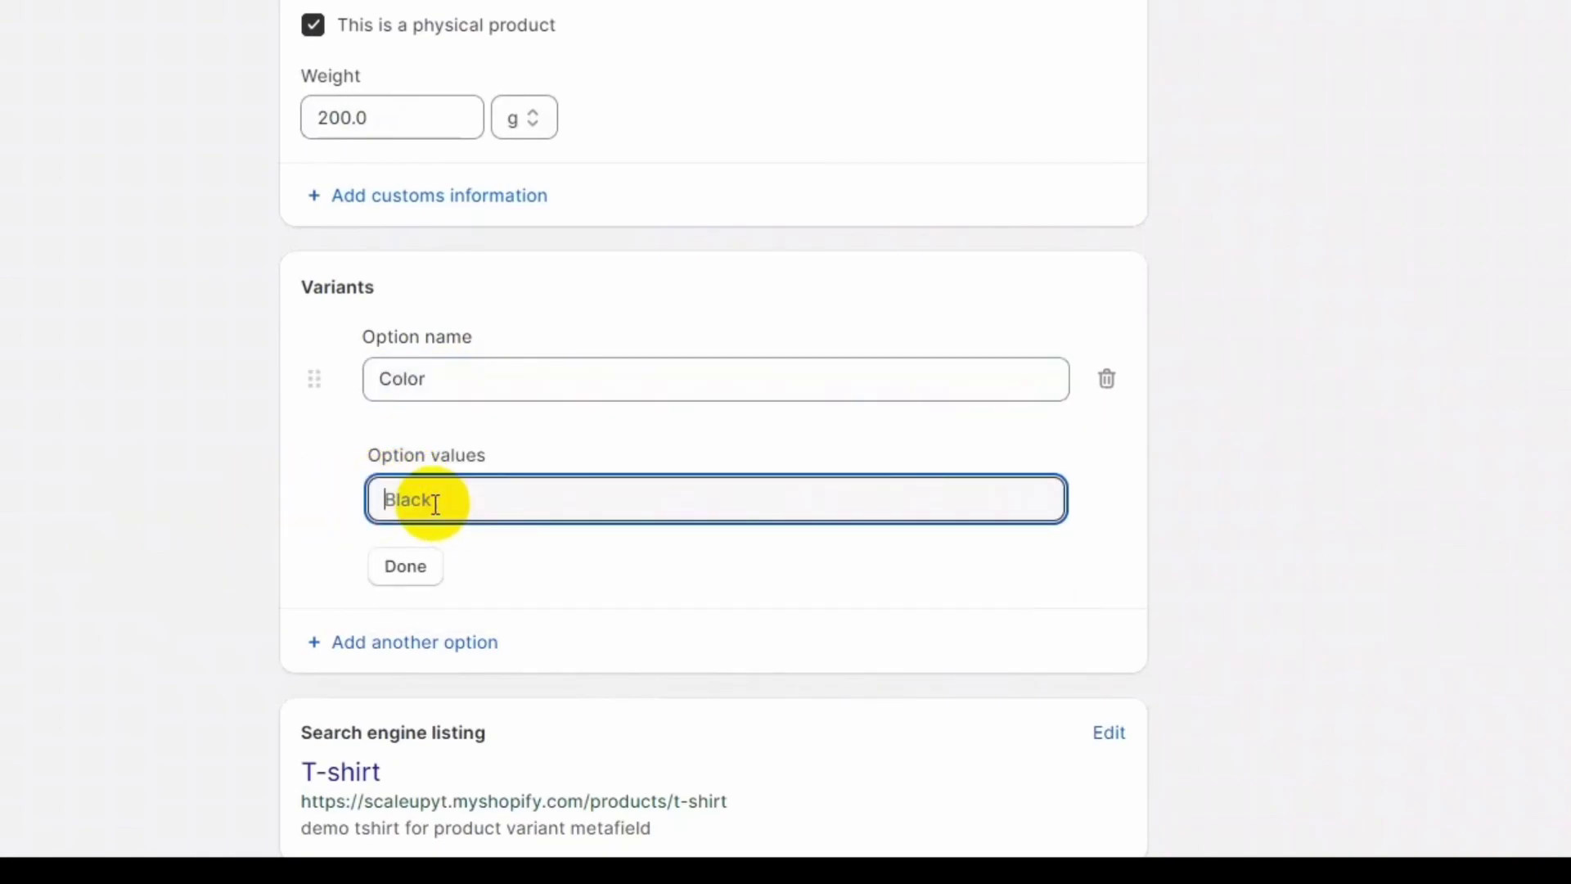
pyautogui.write('Red')
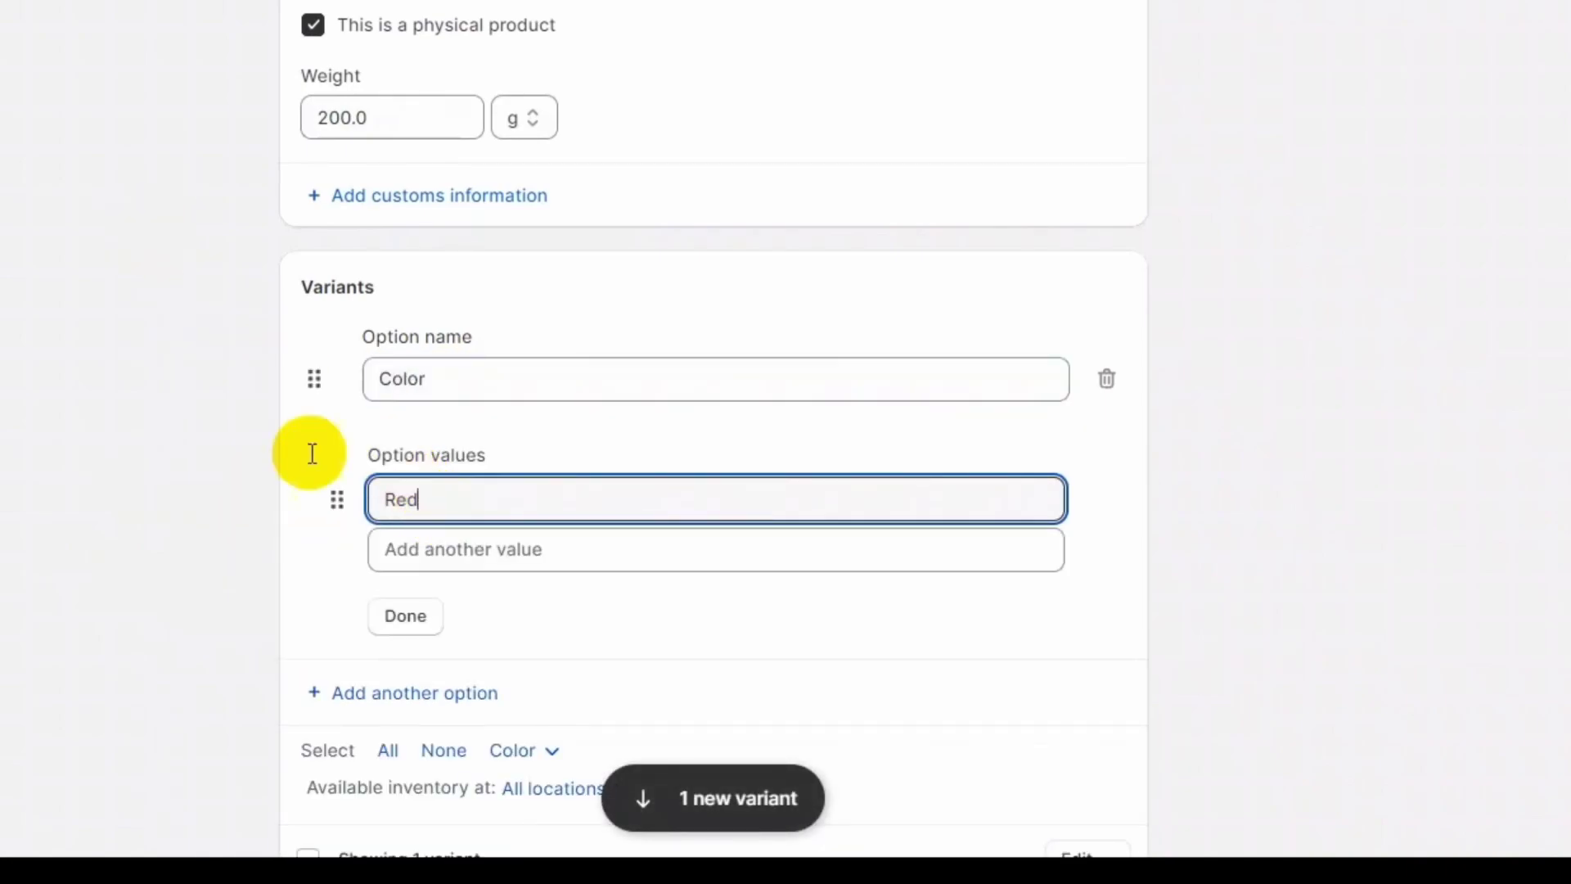
pyautogui.click(467, 551)
pyautogui.write('Green')
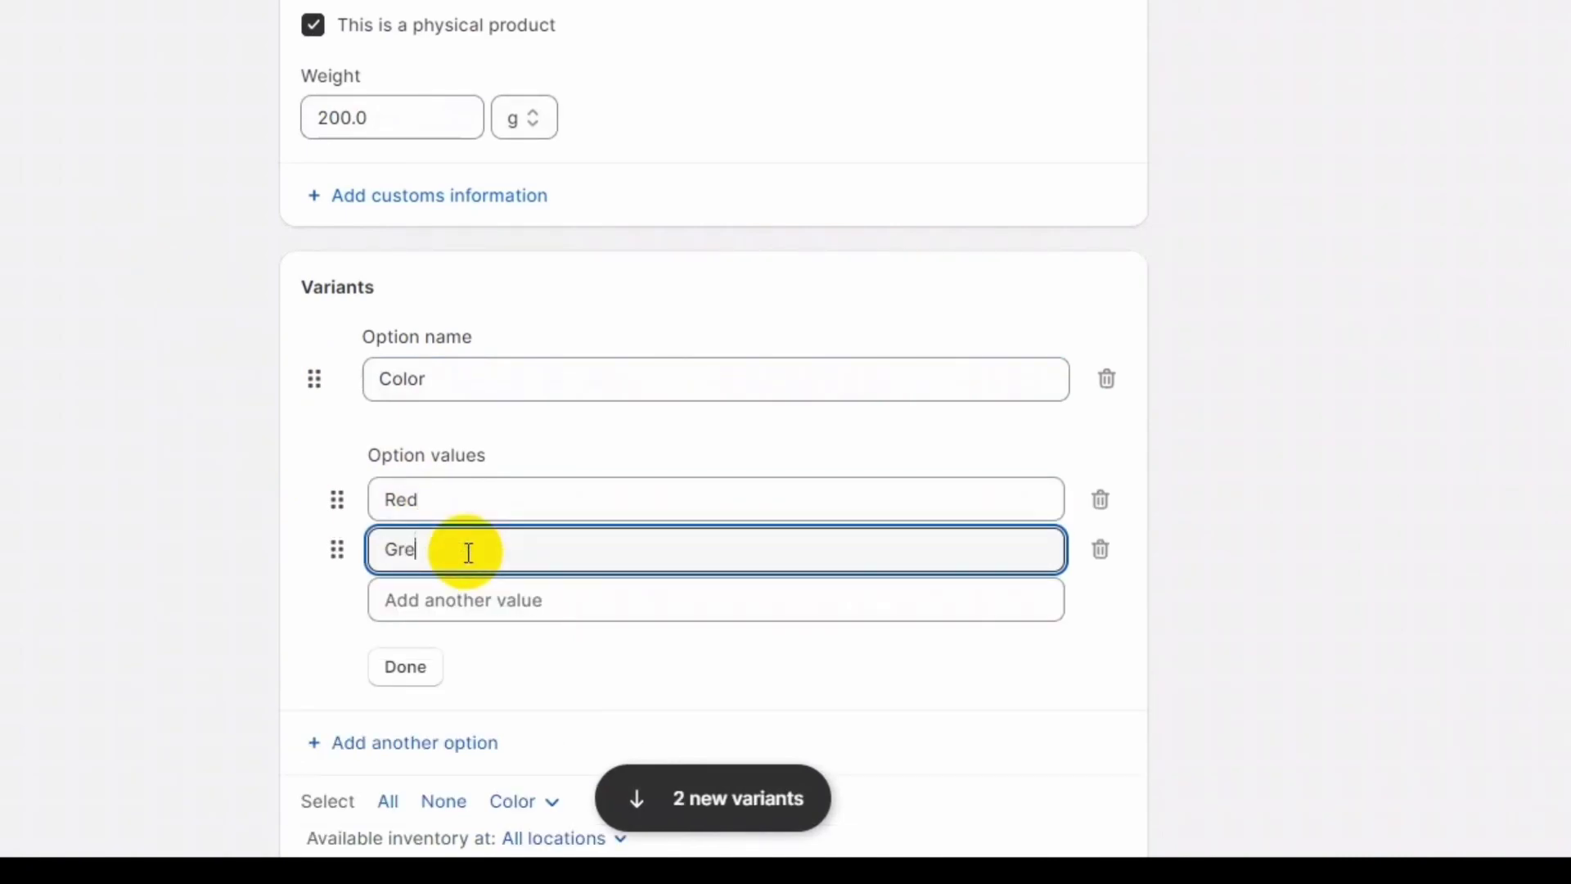
pyautogui.click(296, 614)
pyautogui.click(426, 670)
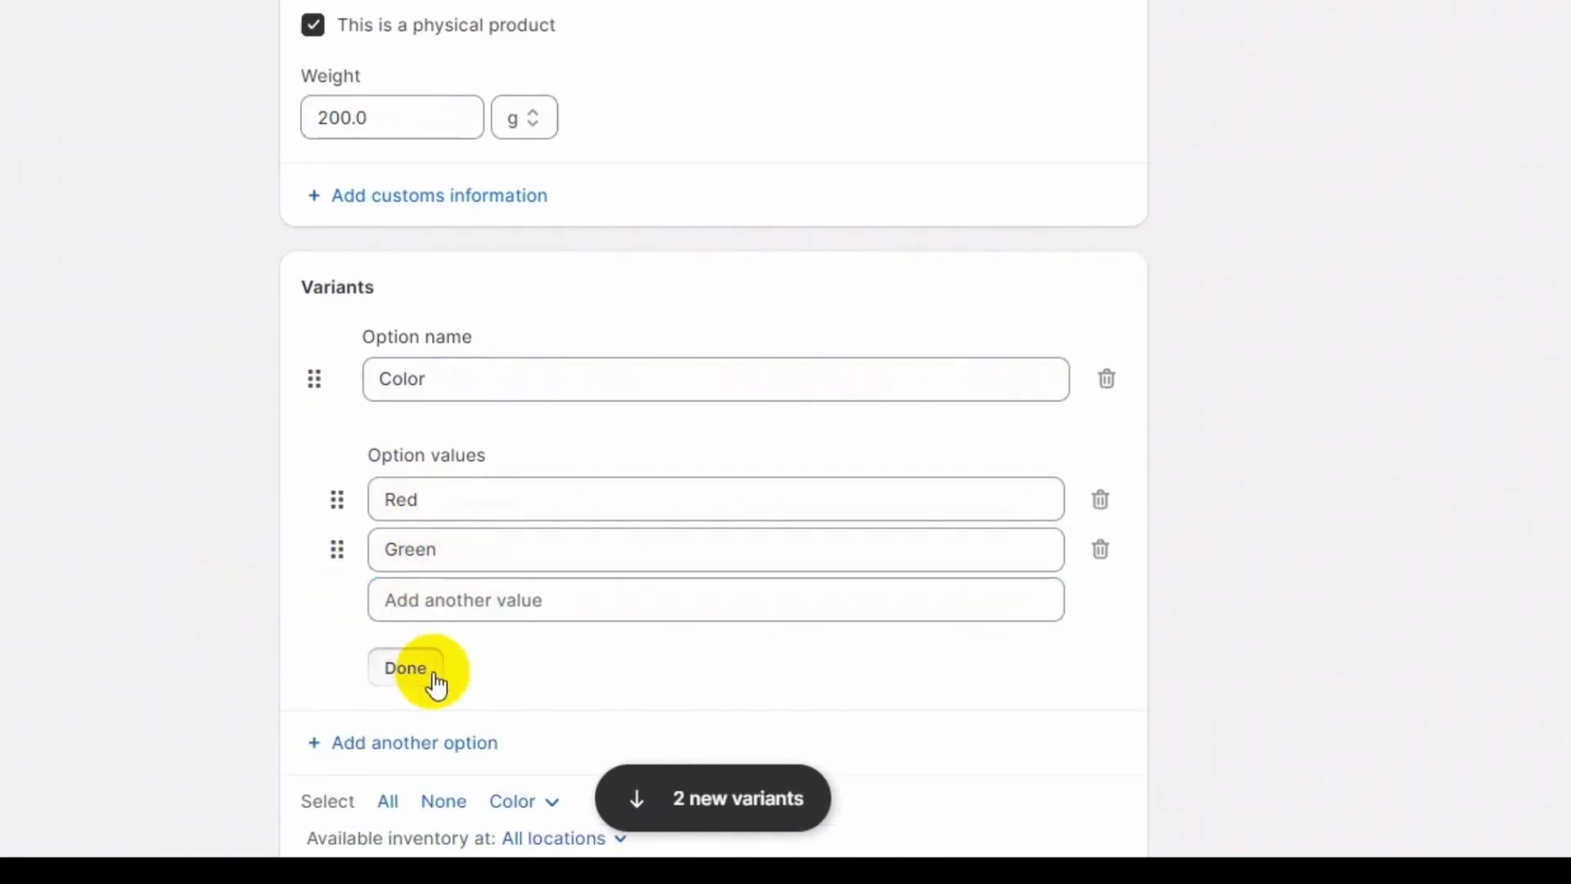
# Step: Give the Red variant SKU-G1 and the Green variant SKU-G2 with 100 units in stock each, and save the product
pyautogui.scroll(-3, 229, 573)
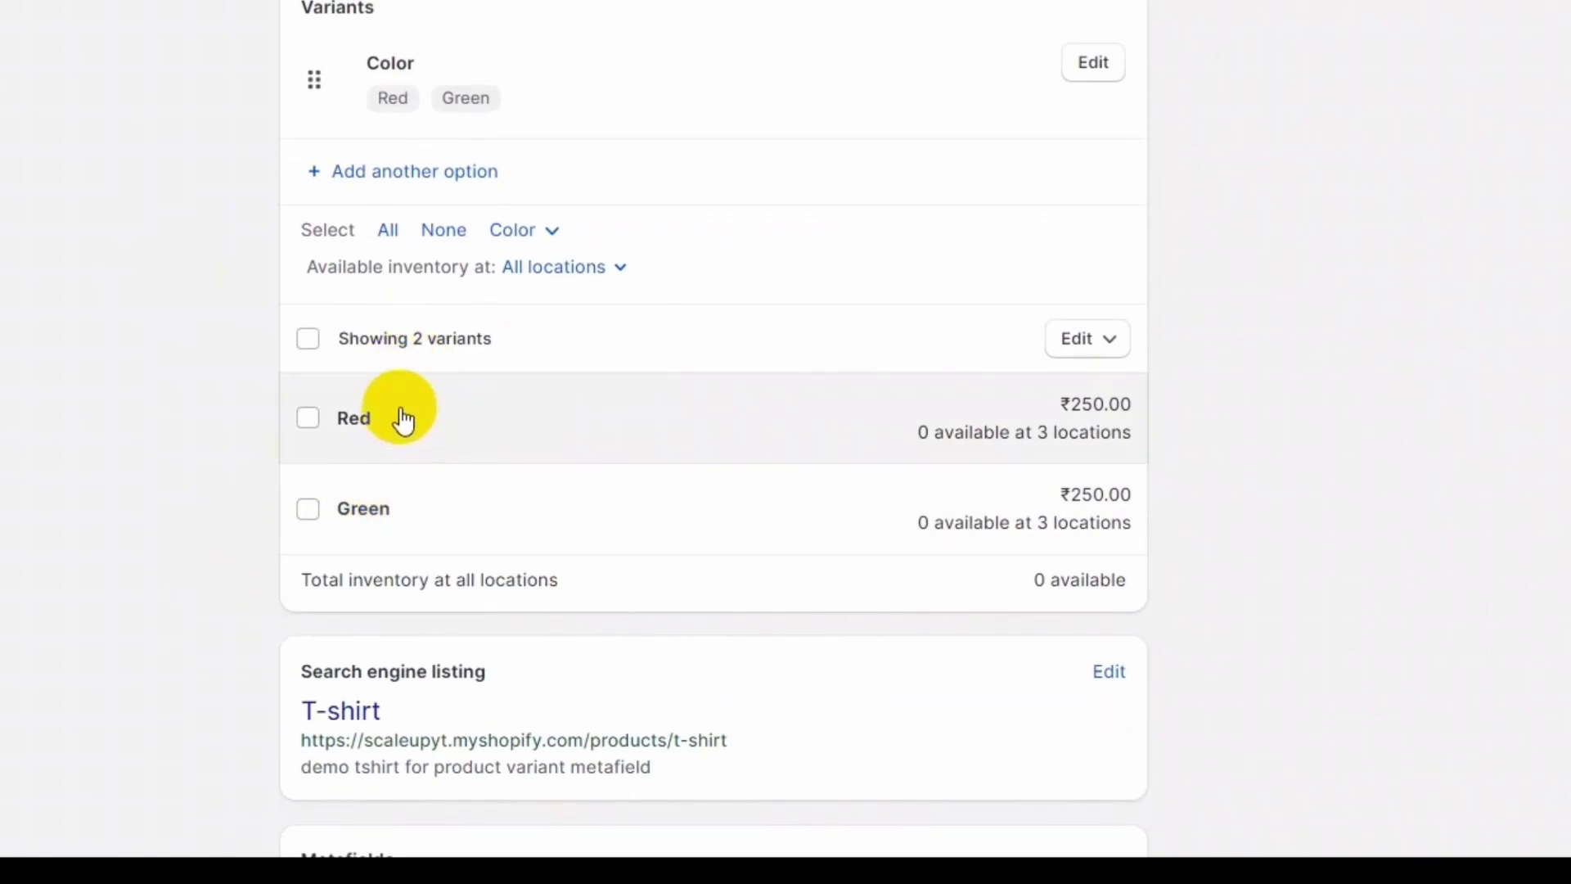
pyautogui.click(360, 423)
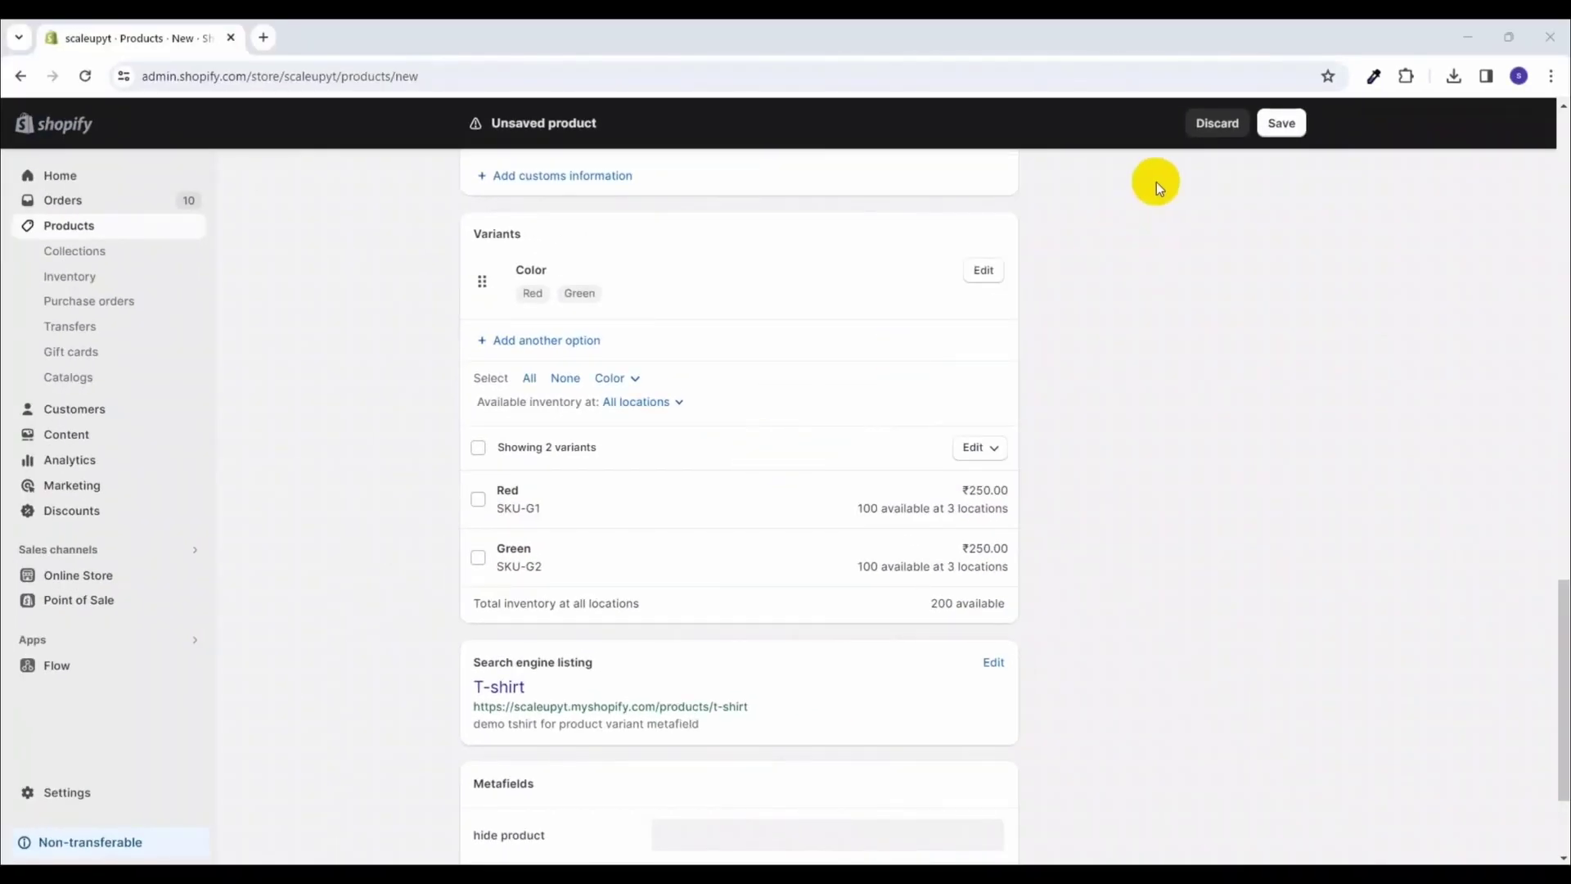
pyautogui.click(1279, 124)
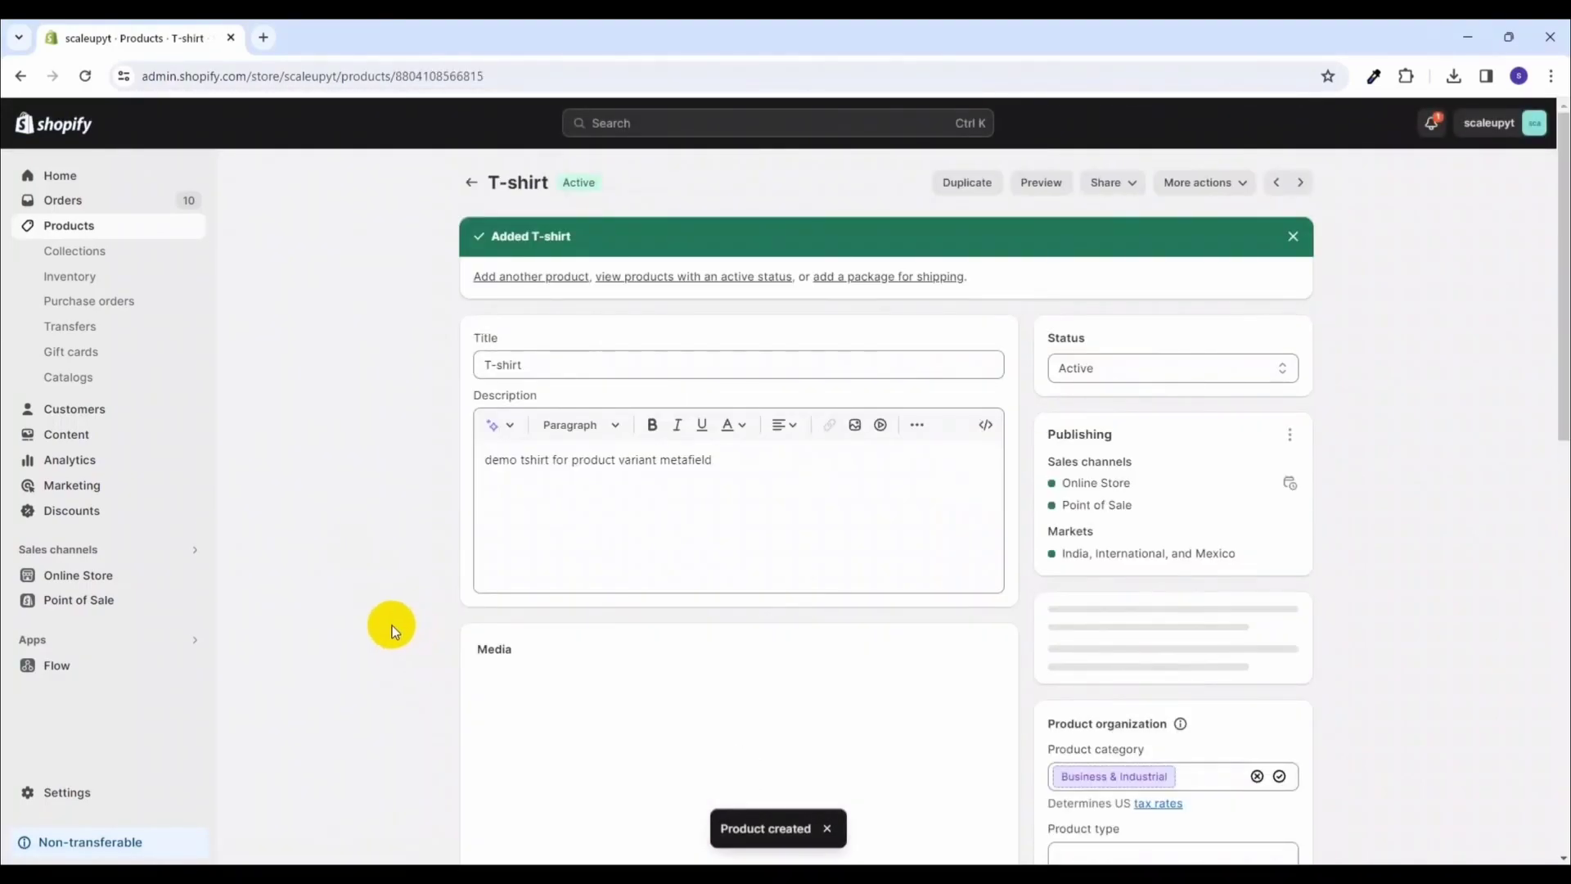
# Step: Open the Red variant of the saved T-shirt and go through its details to find the name of images metafield
pyautogui.scroll(-10, 388, 622)
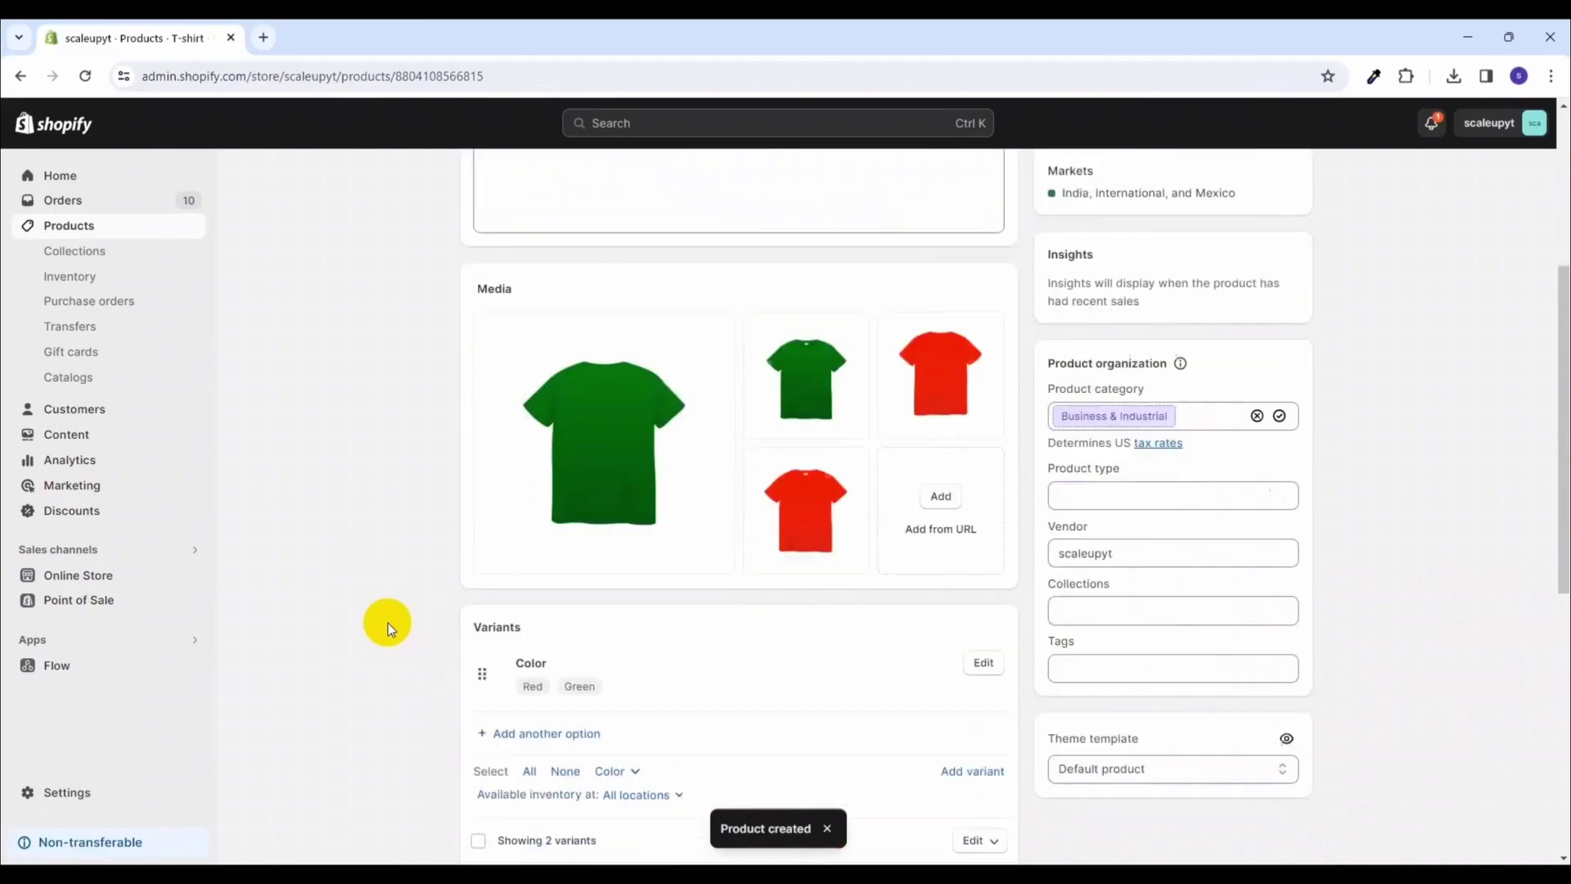
pyautogui.scroll(-2, 388, 622)
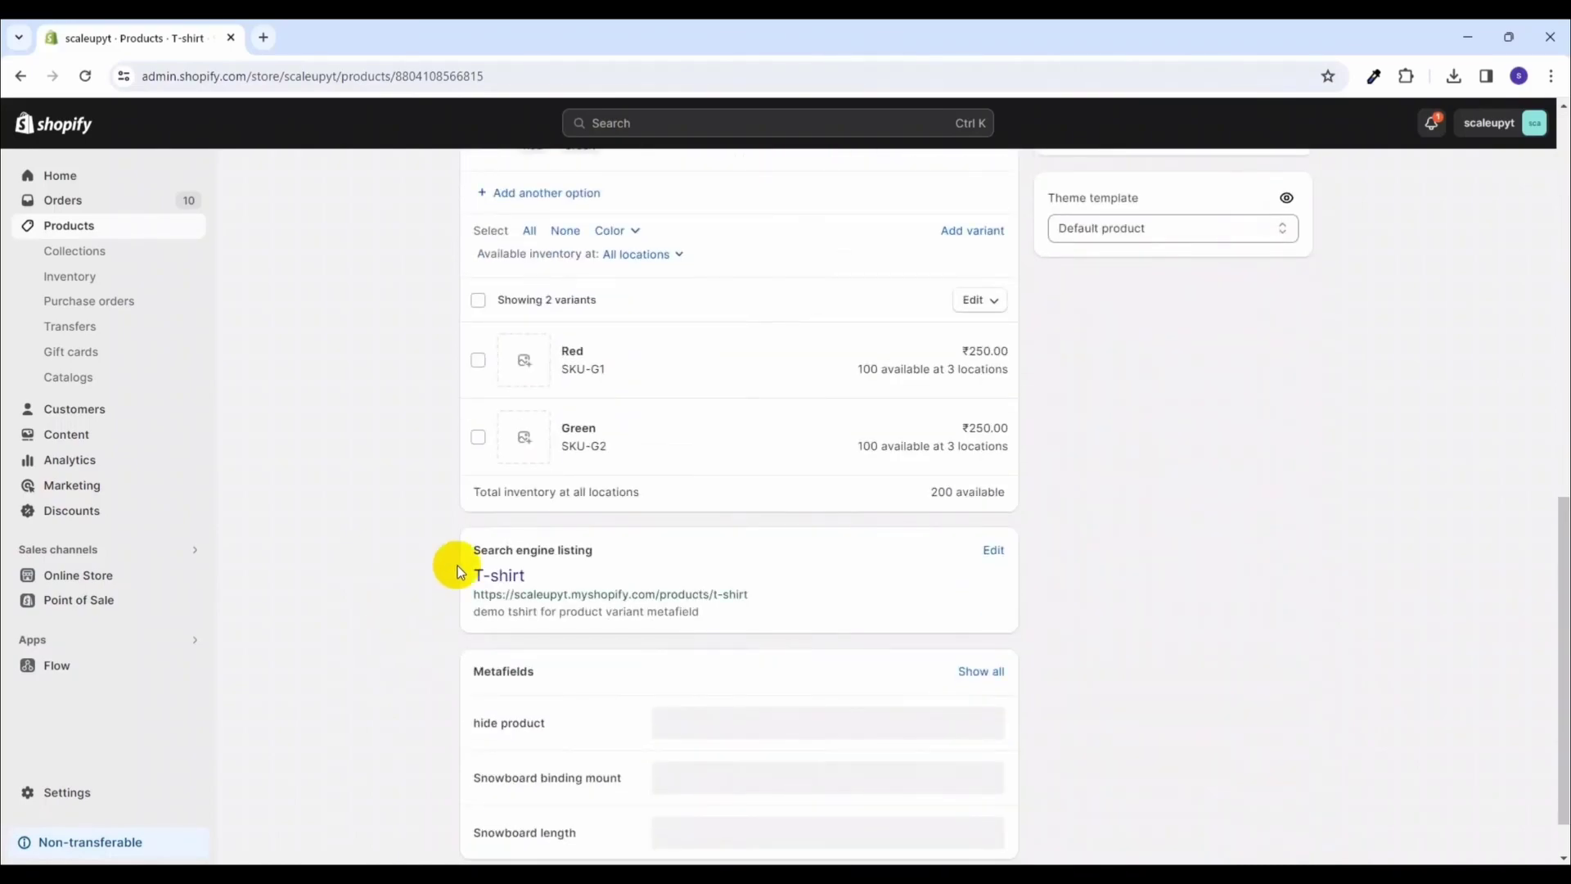
pyautogui.click(578, 360)
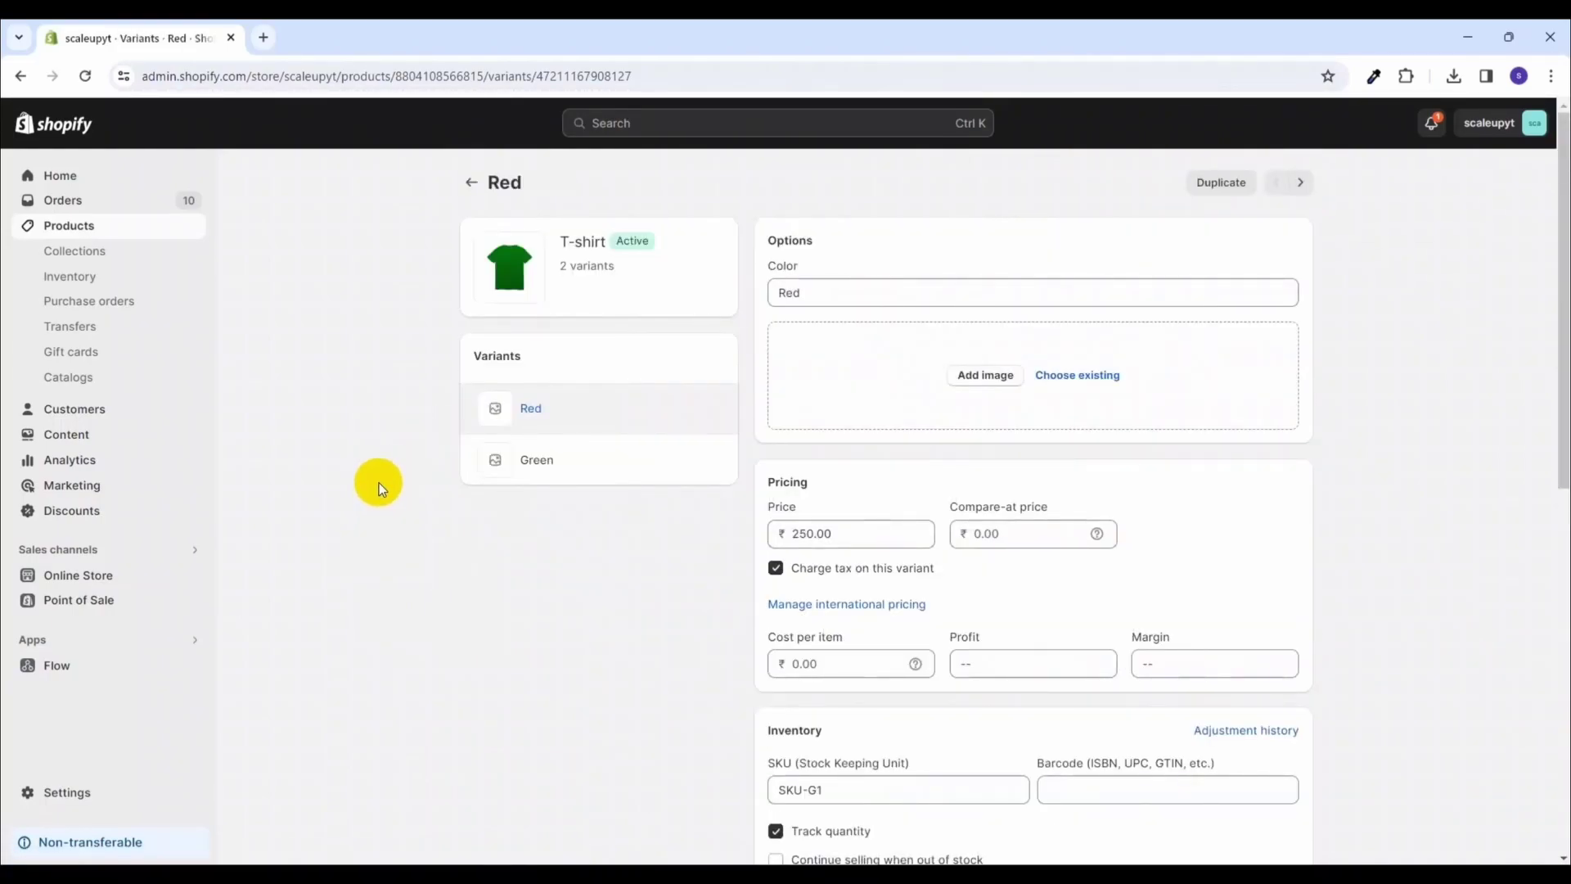
pyautogui.scroll(-9, 404, 572)
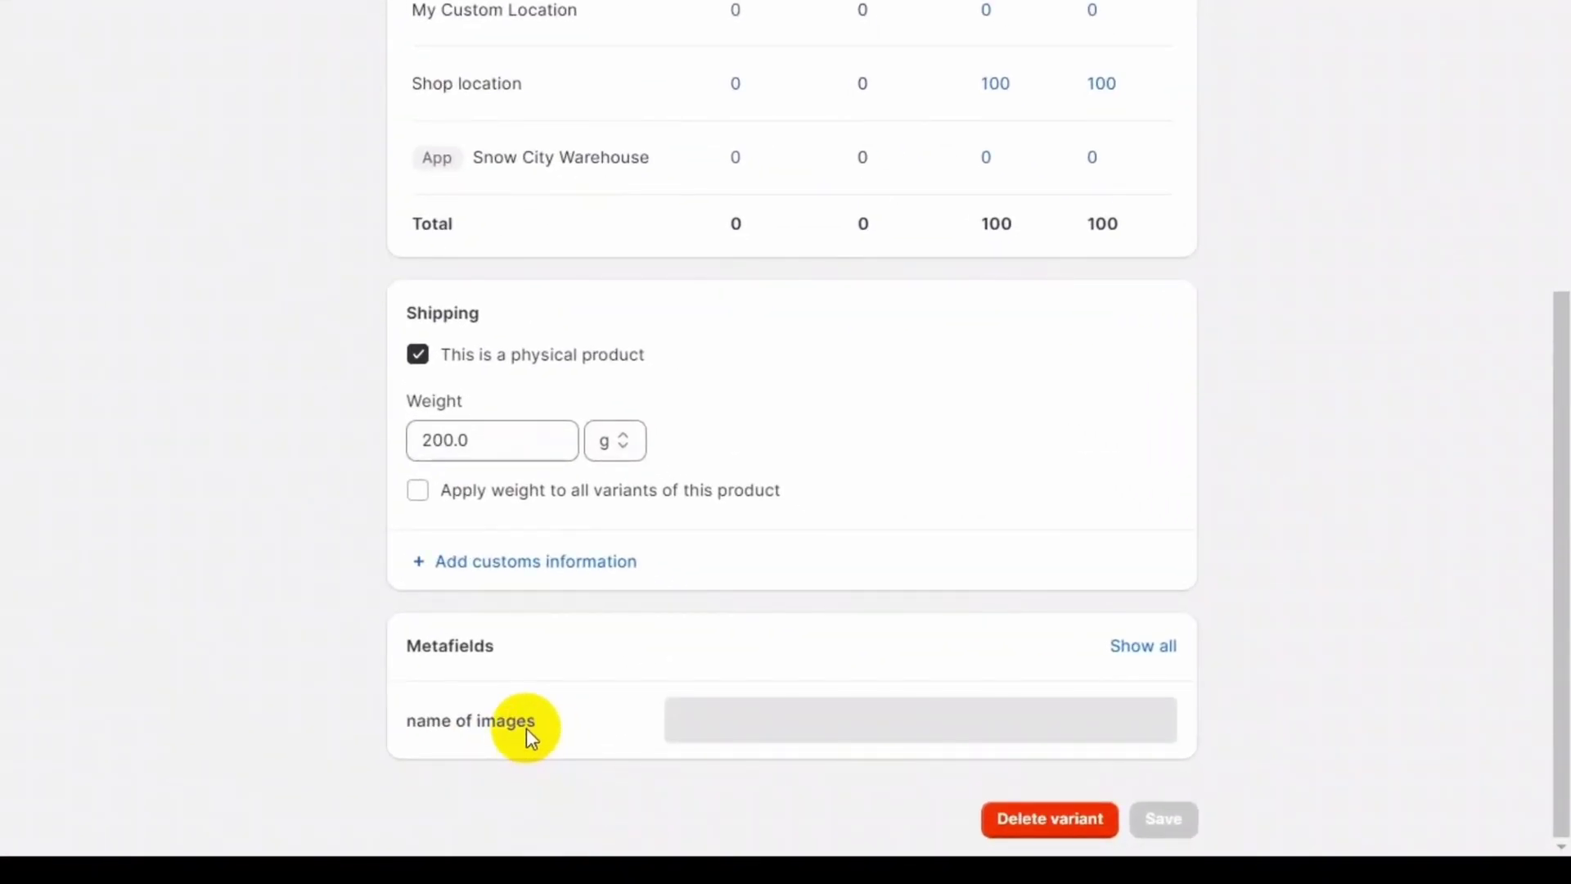
pyautogui.scroll(13, 213, 633)
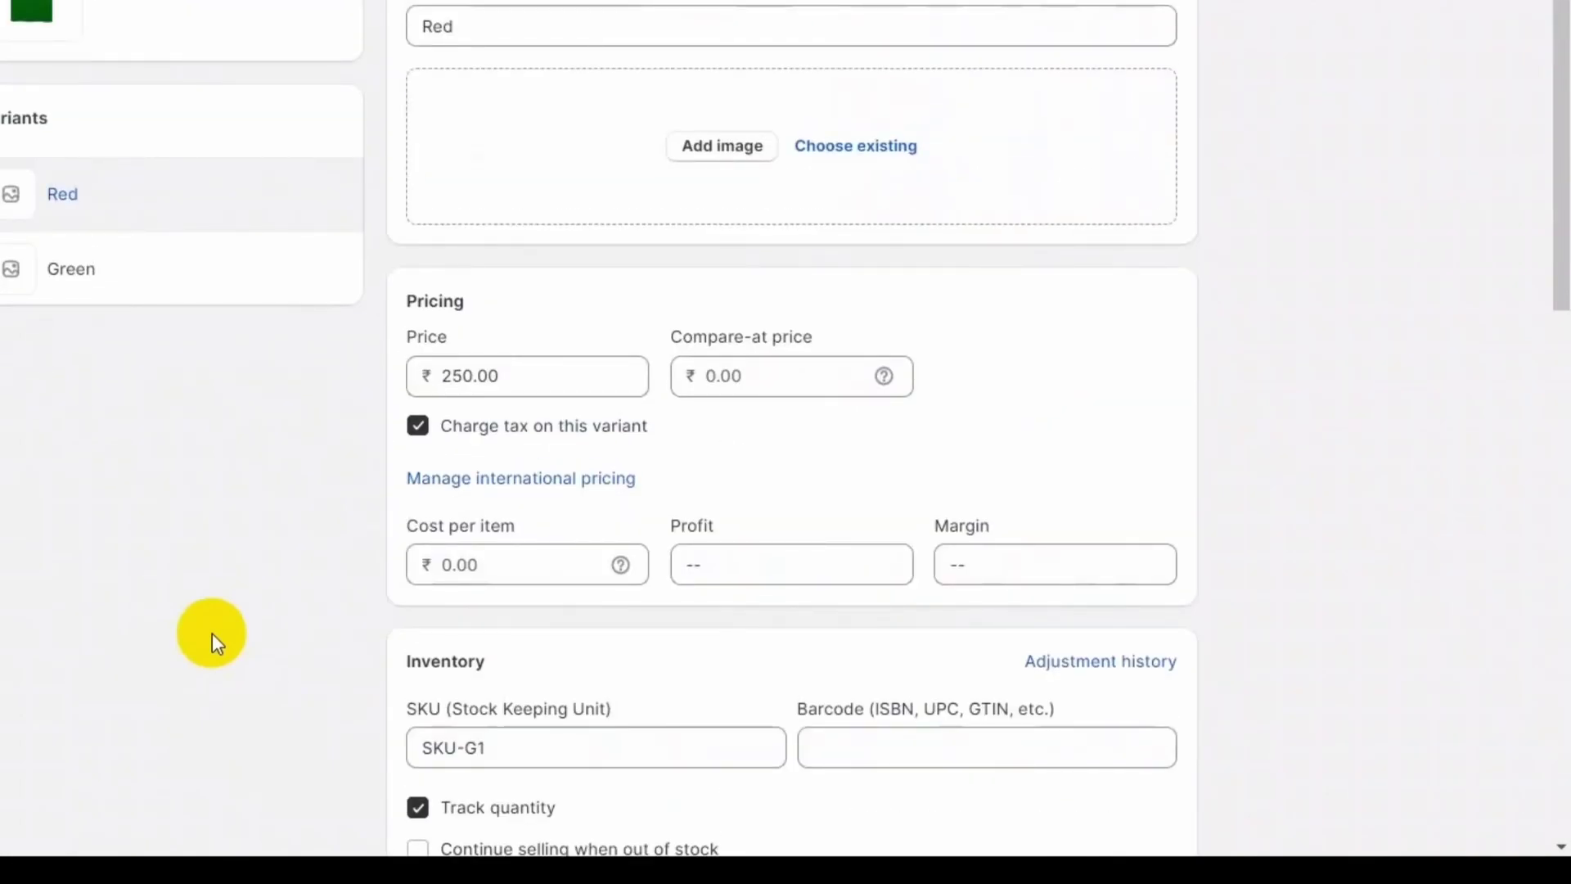
pyautogui.scroll(-12, 213, 634)
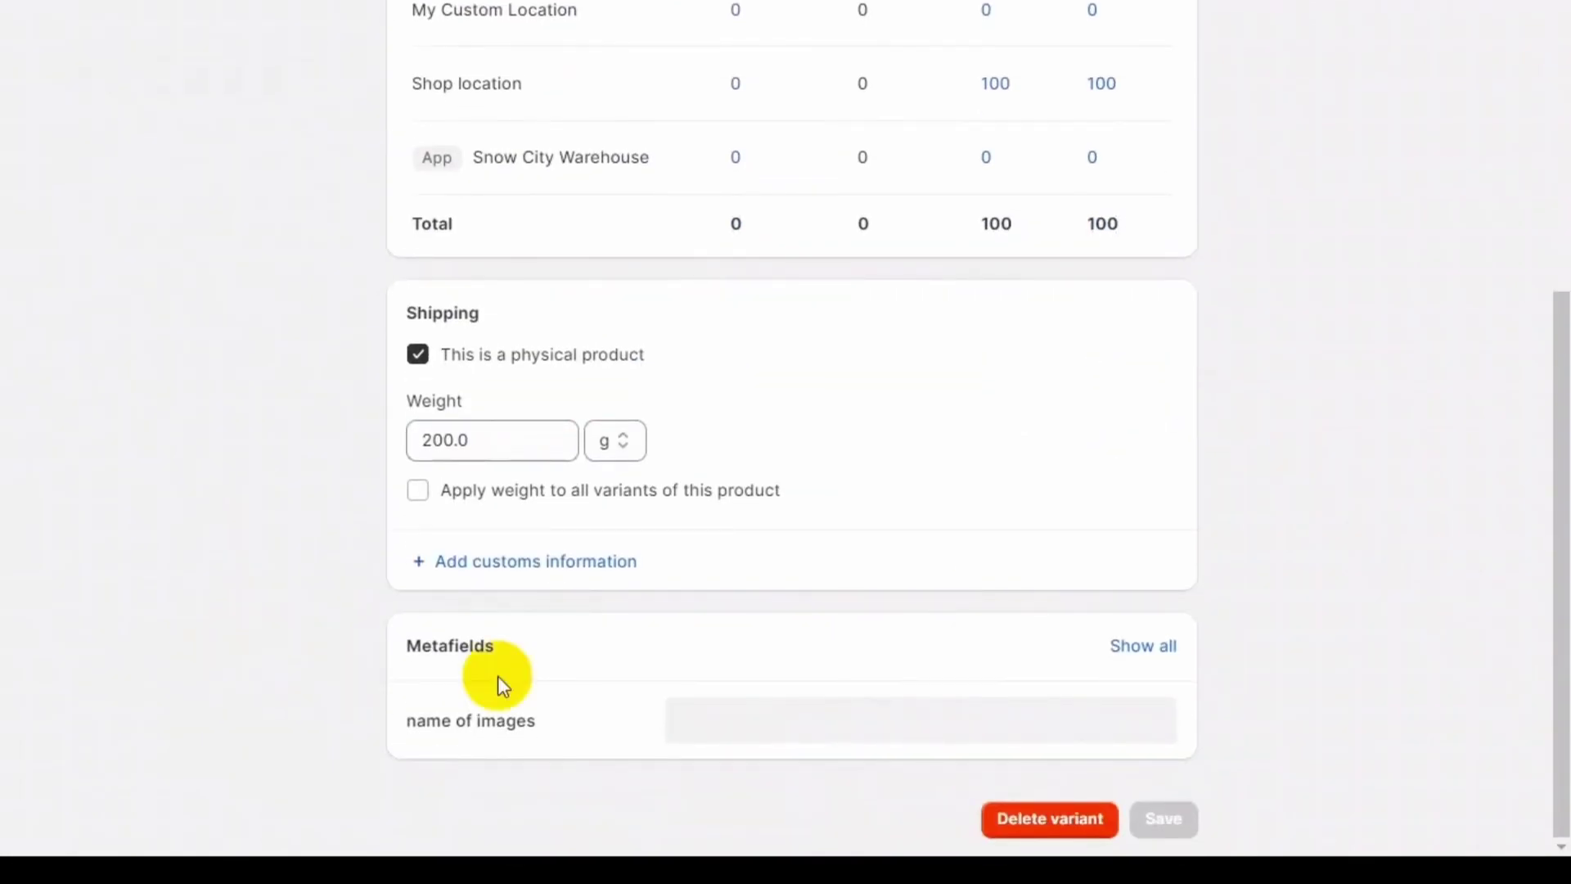
# Step: List red_front.png and red_back.png in the Red variant's name of images metafield and save the variant
pyautogui.click(767, 717)
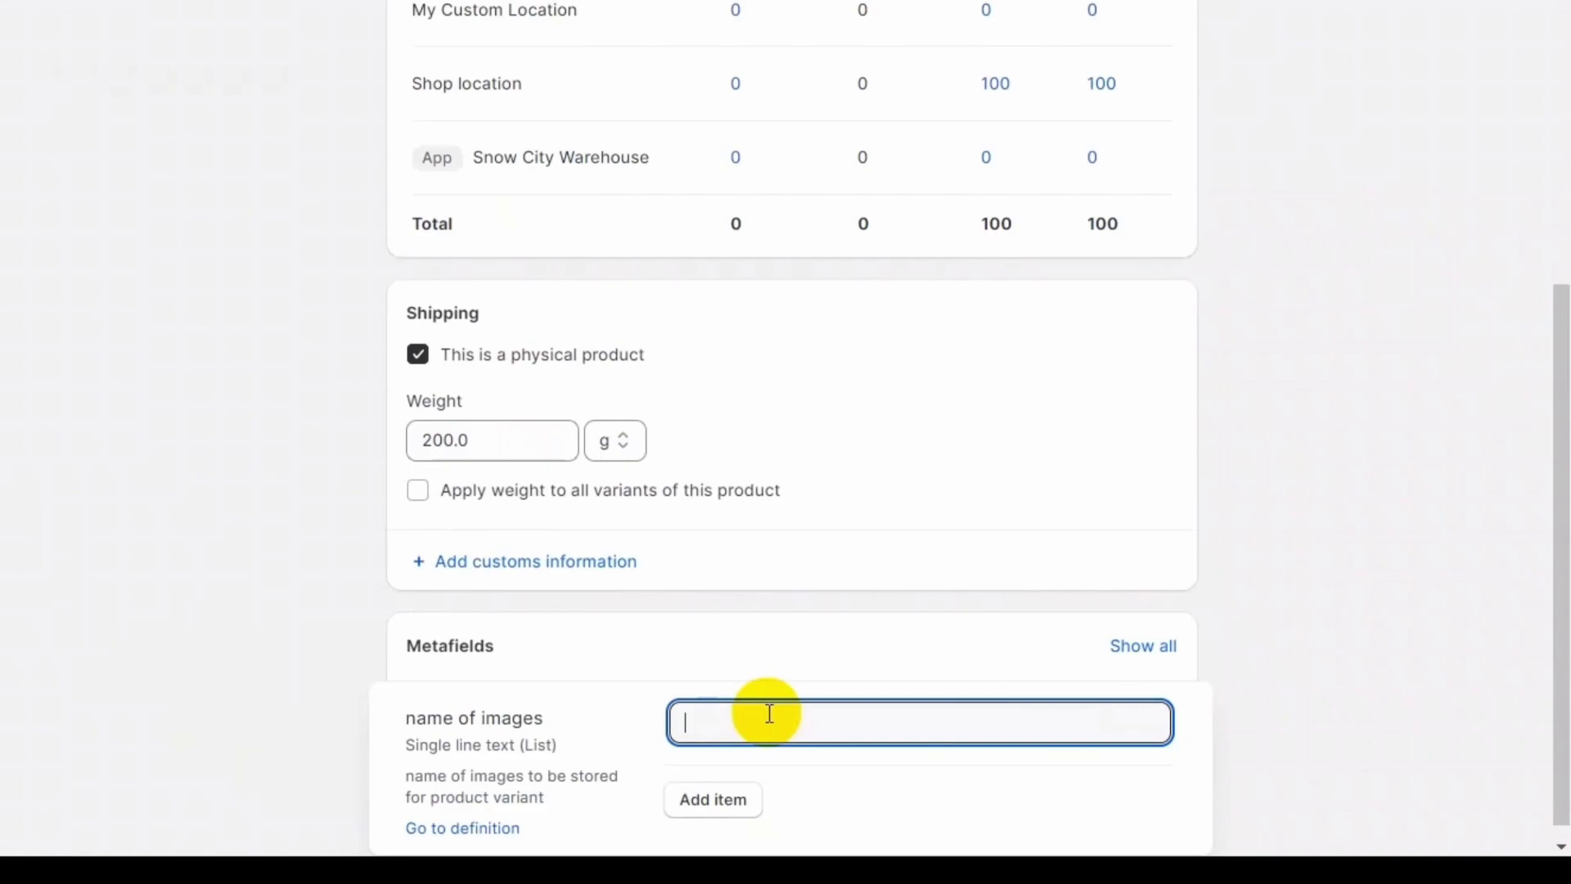
pyautogui.scroll(10, 769, 713)
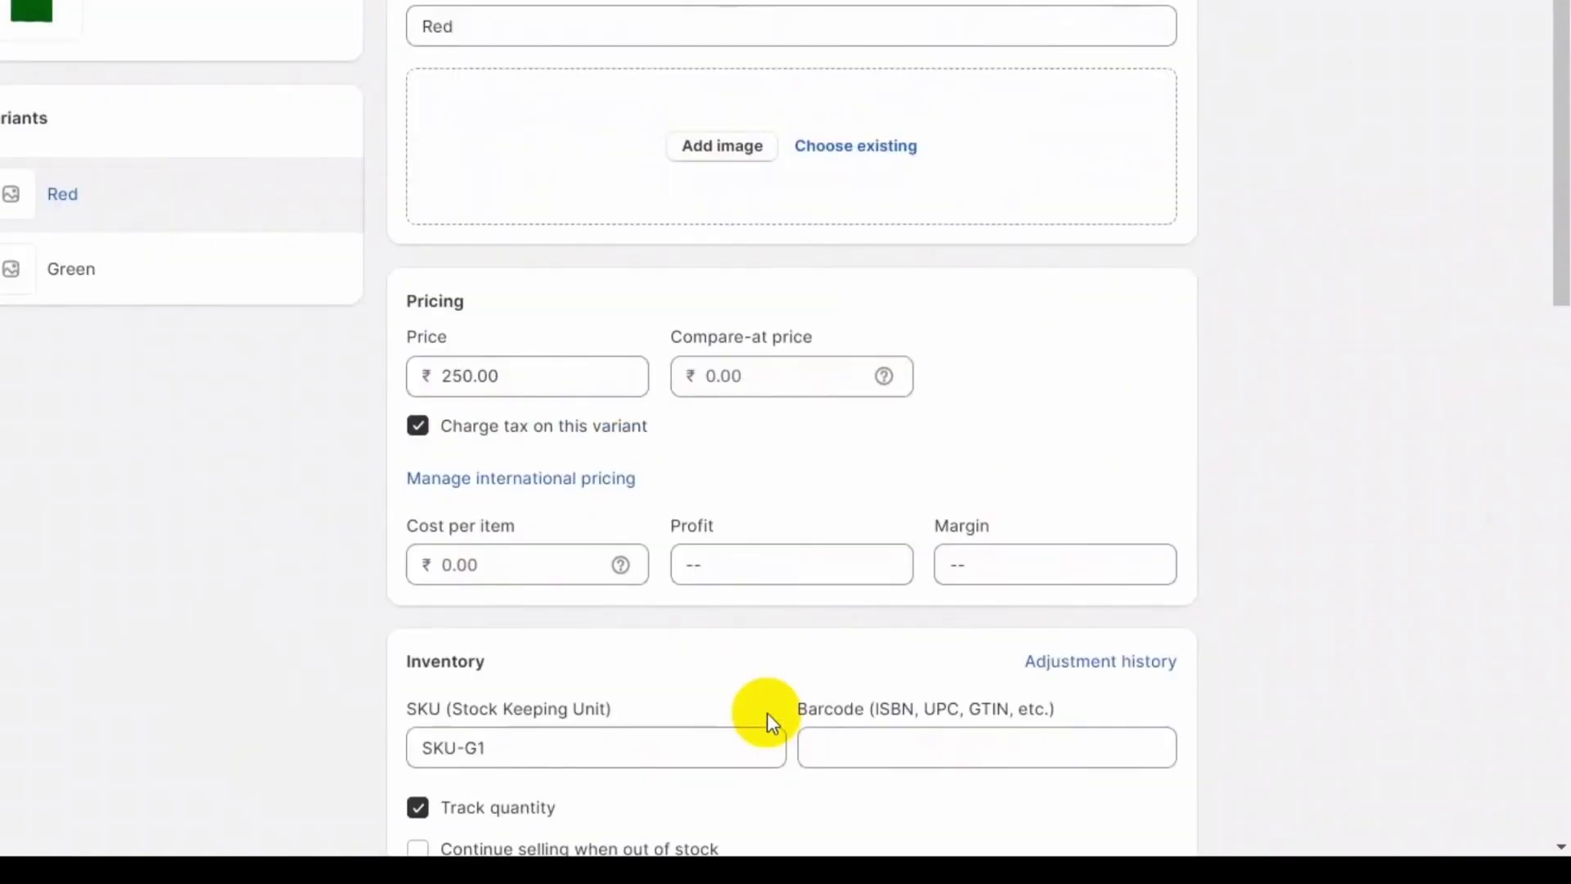
pyautogui.scroll(-5, 769, 714)
pyautogui.scroll(-6, 768, 714)
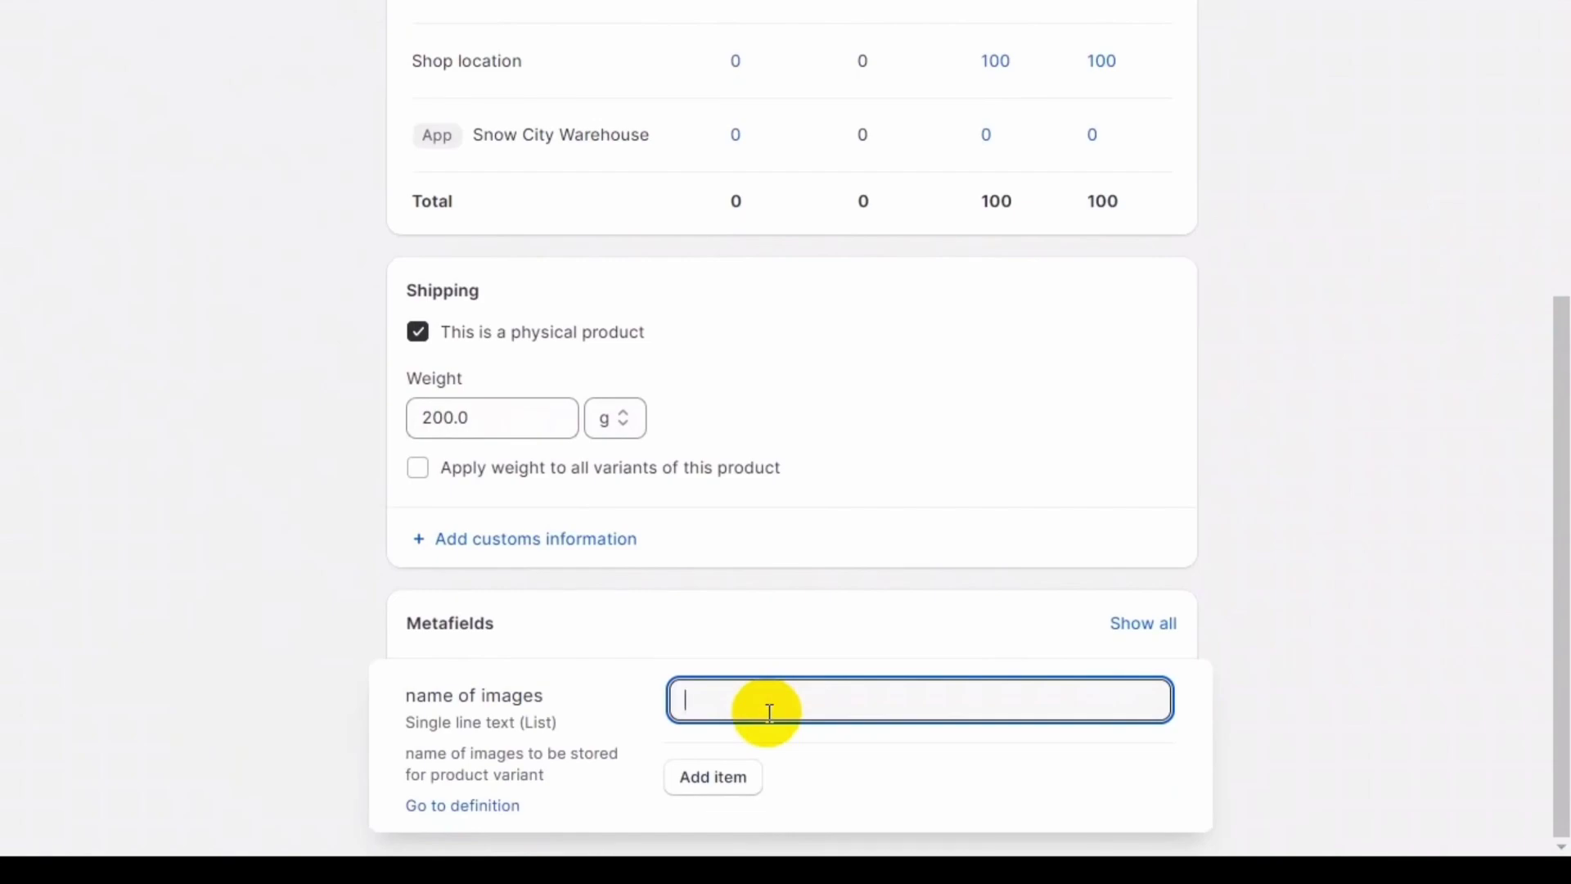
pyautogui.write('red_front')
pyautogui.press('Return')
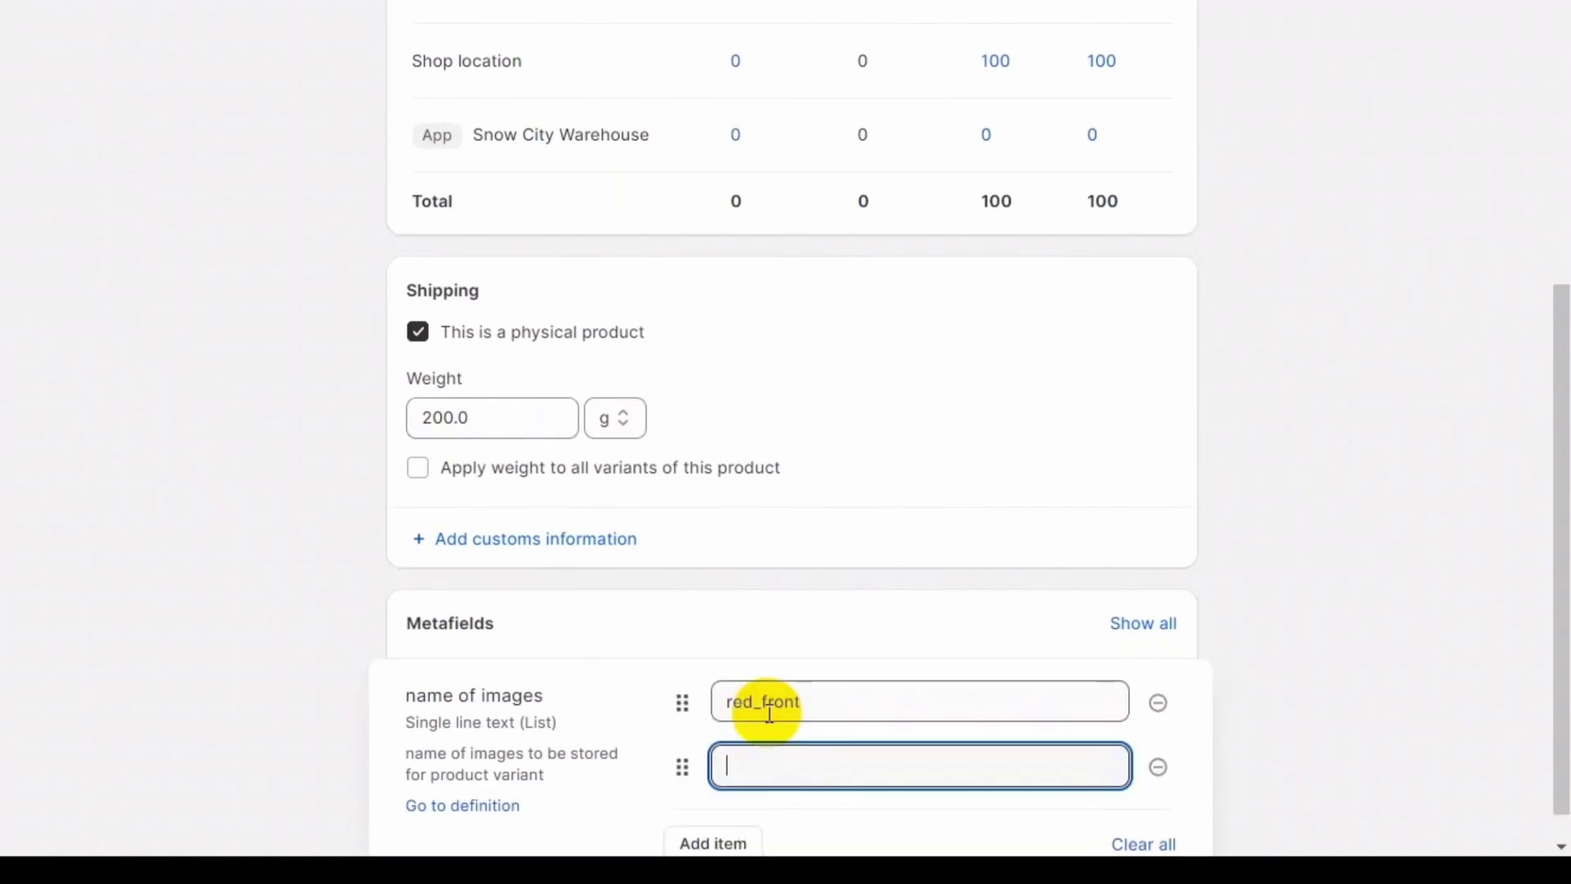
pyautogui.write('red_back.png')
pyautogui.click(819, 695)
pyautogui.write('.png')
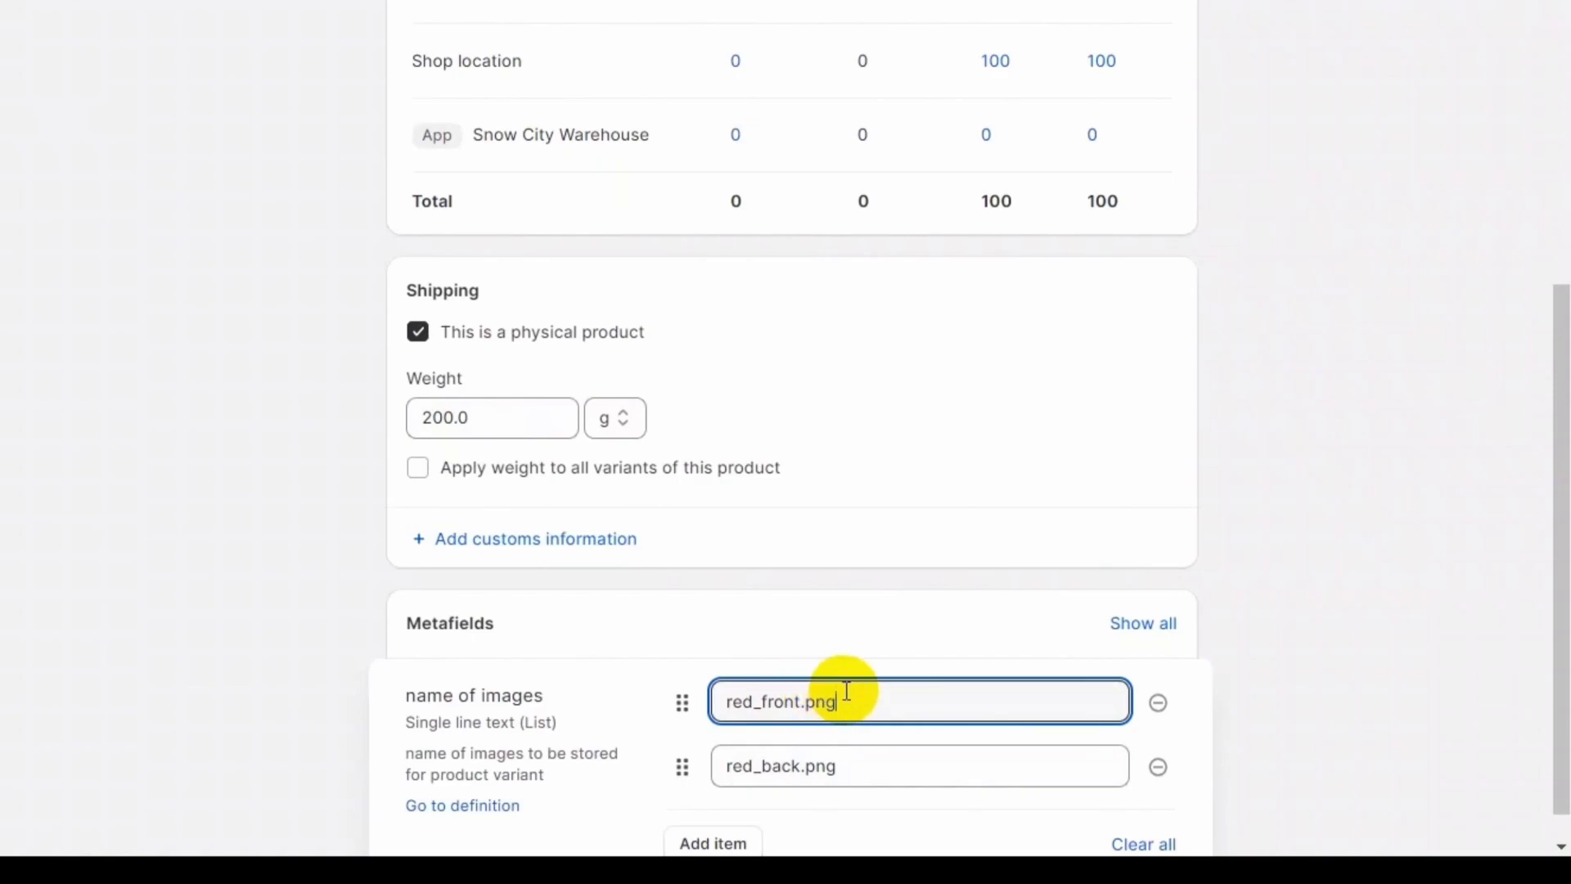
pyautogui.scroll(-1, 1219, 617)
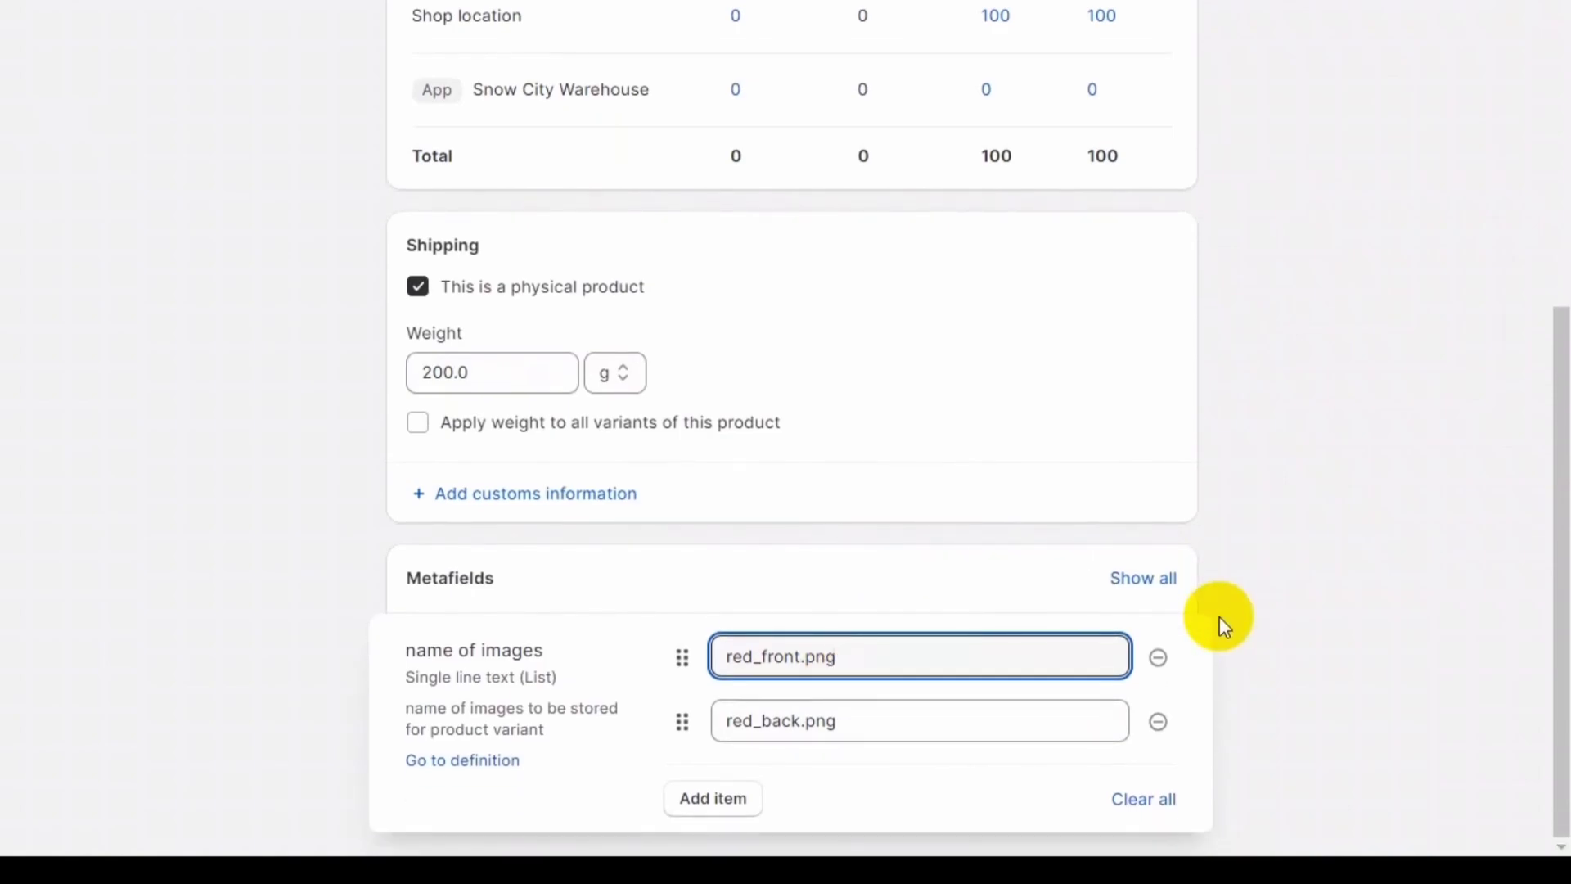
pyautogui.scroll(10, 1219, 616)
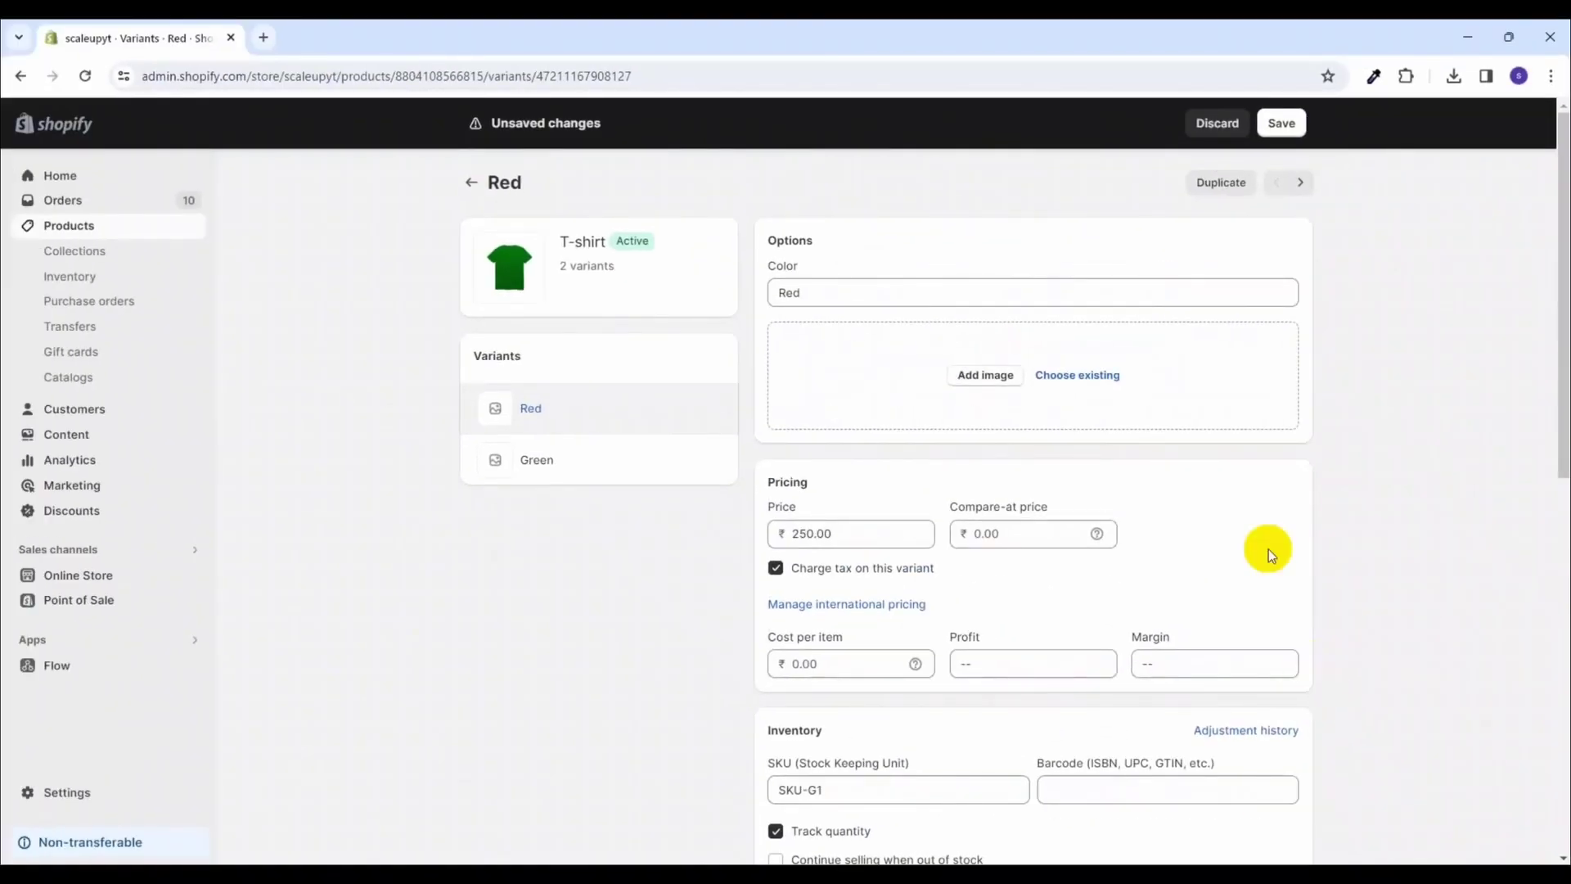
pyautogui.click(1270, 127)
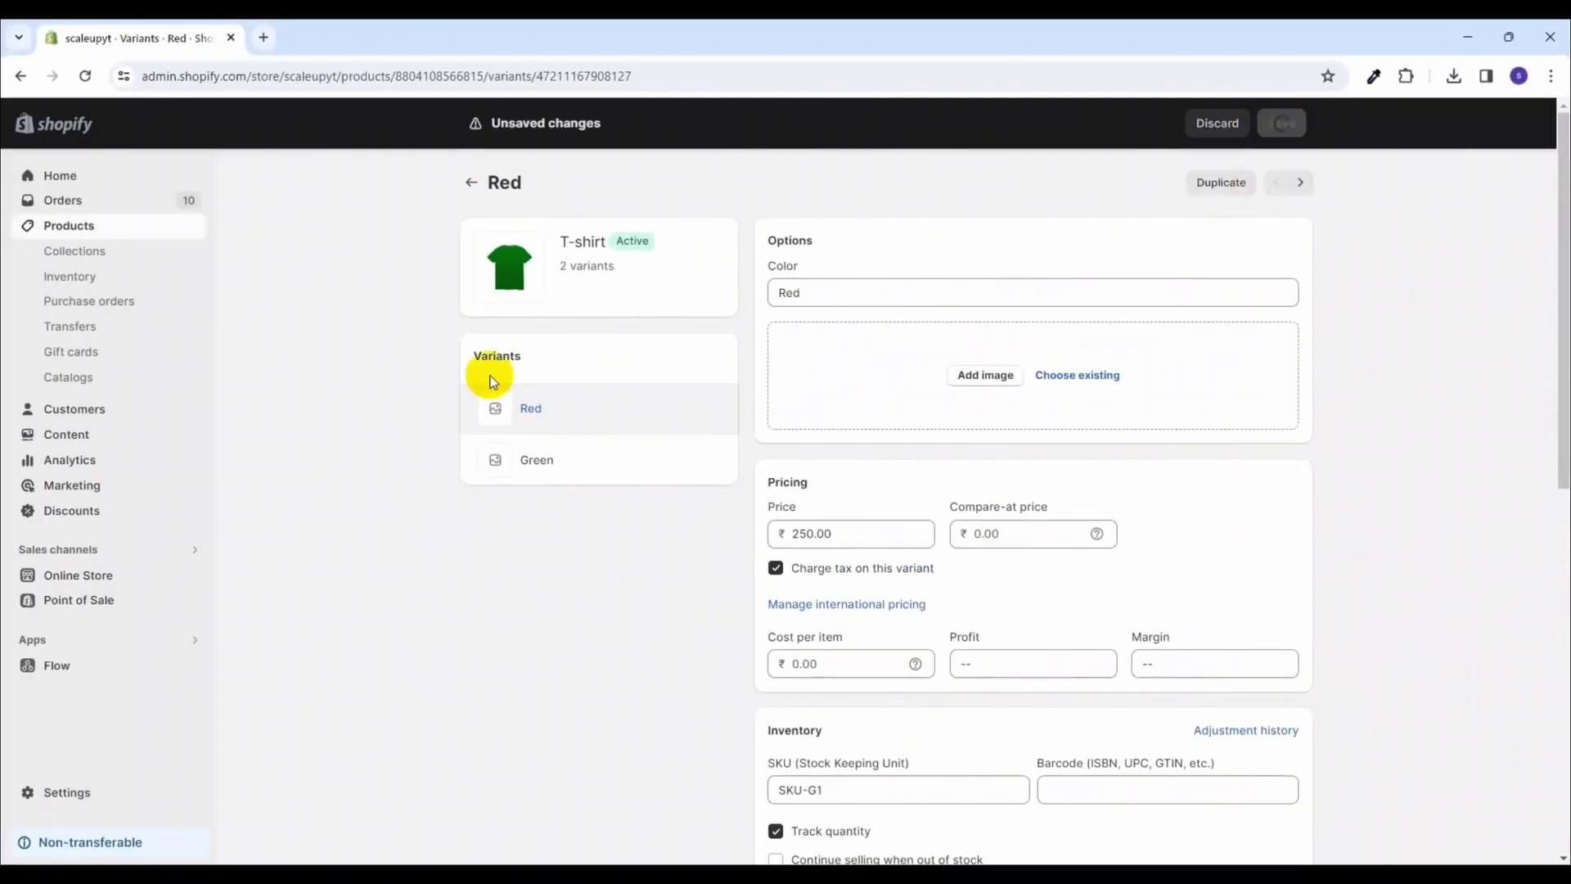
# Step: Return to the T-shirt product and assign the red image to the Red variant and the green image to the Green variant
pyautogui.click(472, 181)
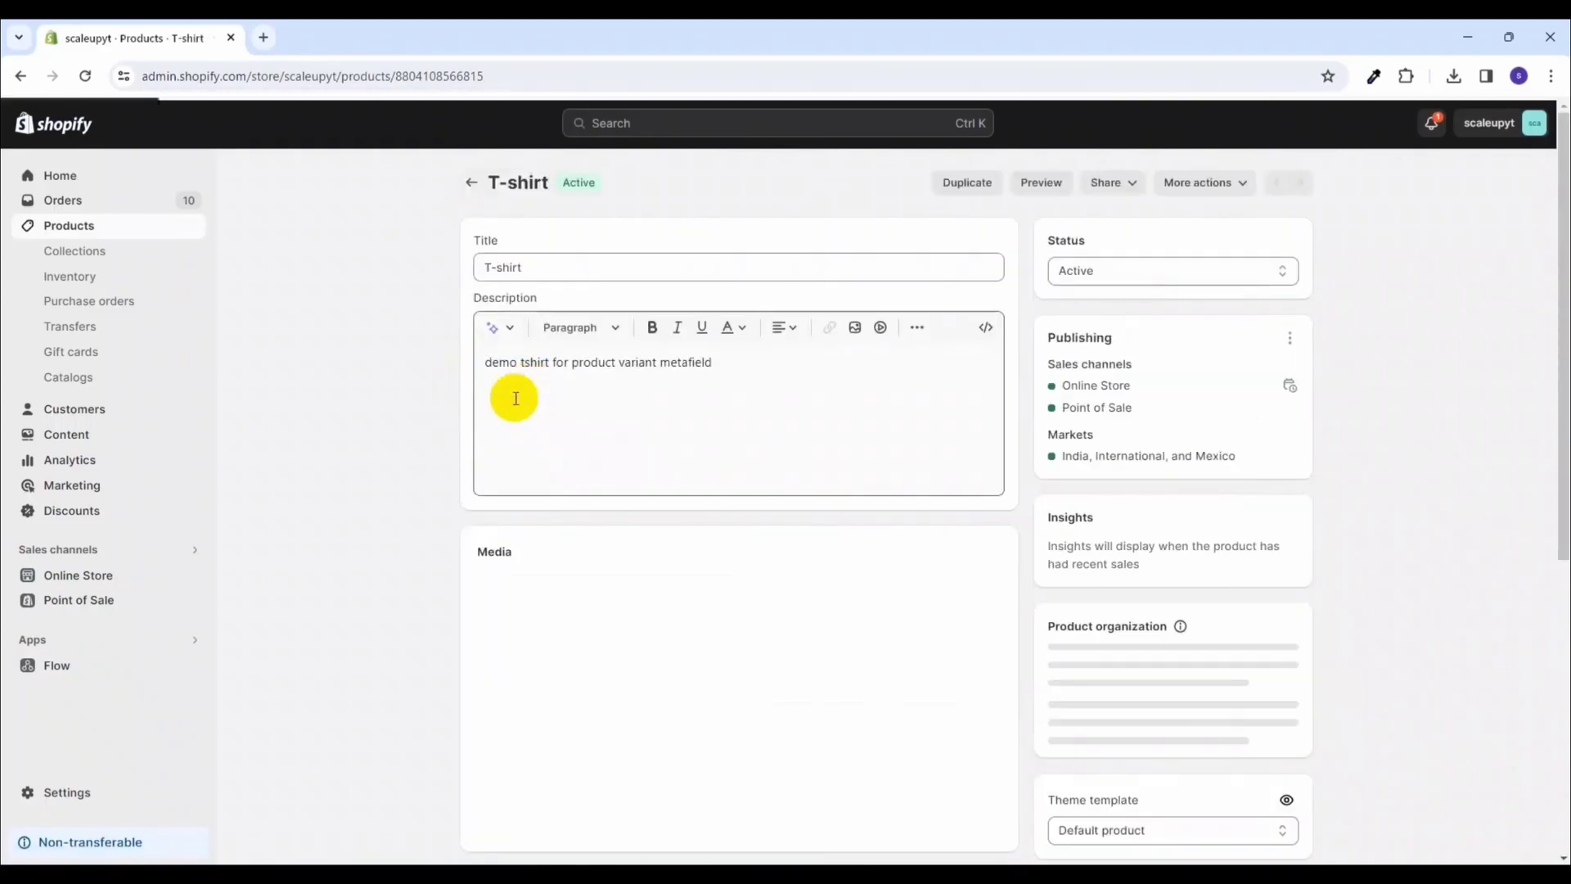
pyautogui.scroll(-10, 355, 521)
pyautogui.scroll(-2, 355, 520)
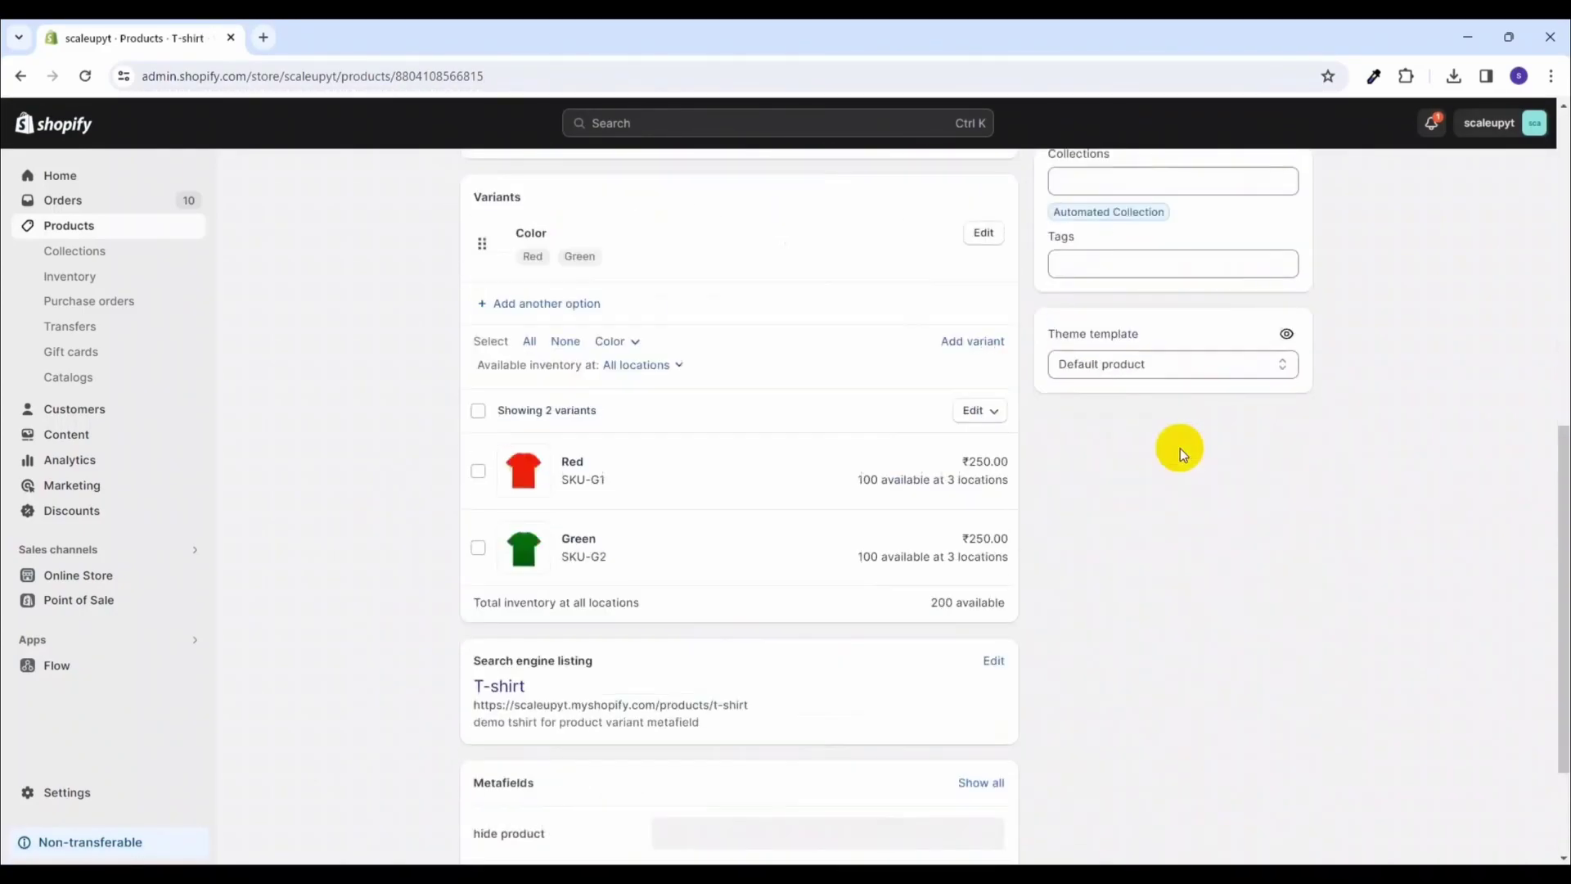
pyautogui.scroll(-3, 1180, 449)
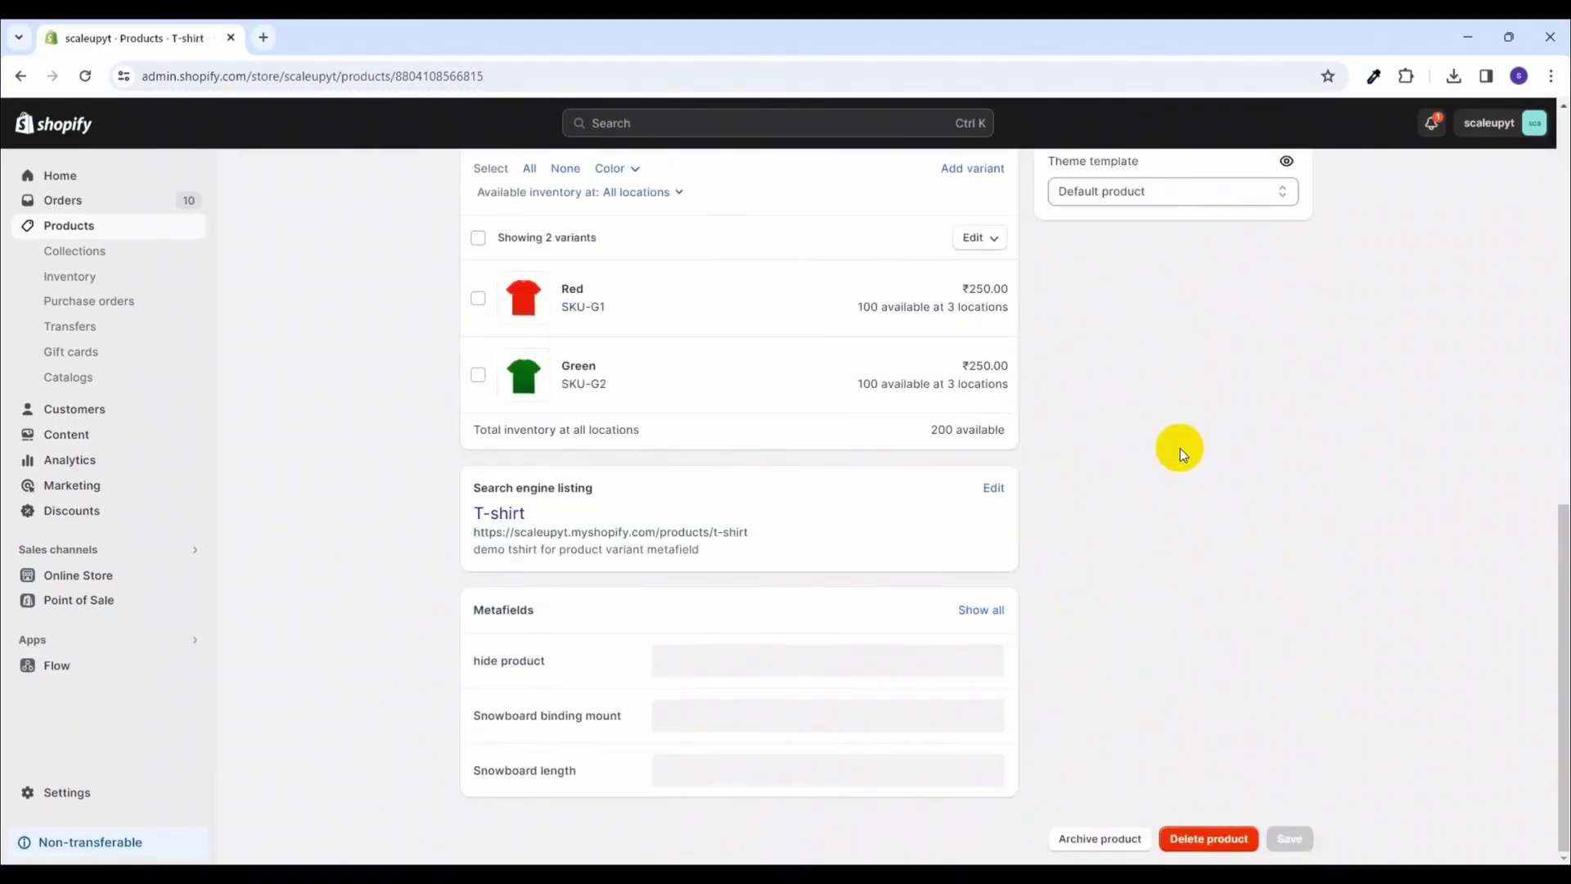
# Step: List green_front.png and green_back.png in the Green variant's name of images metafield and save the variant
pyautogui.click(573, 374)
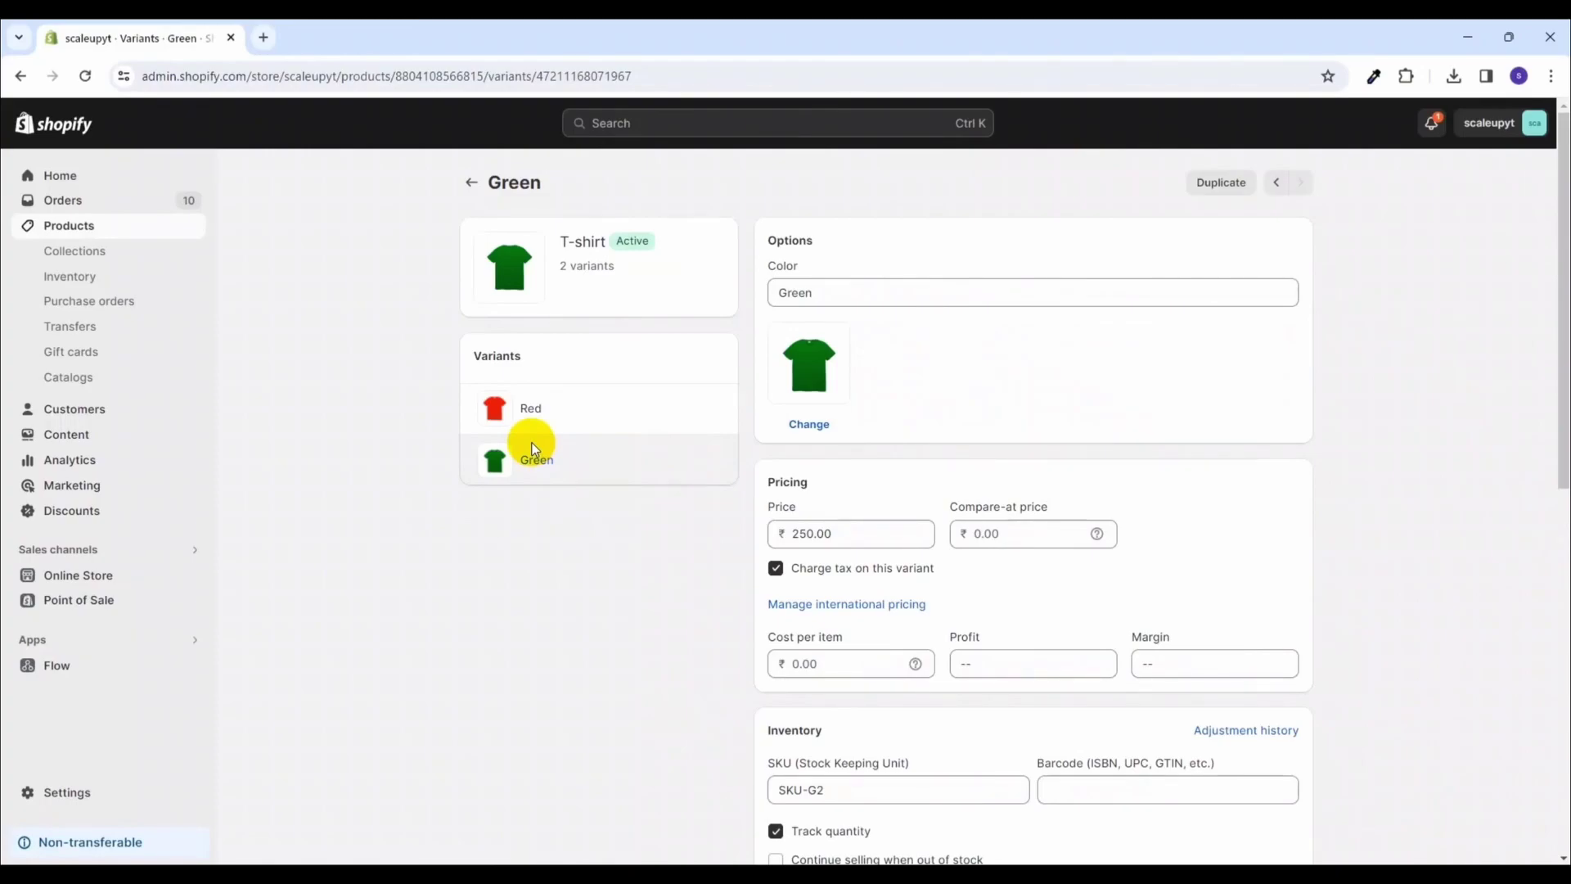
pyautogui.scroll(-9, 532, 444)
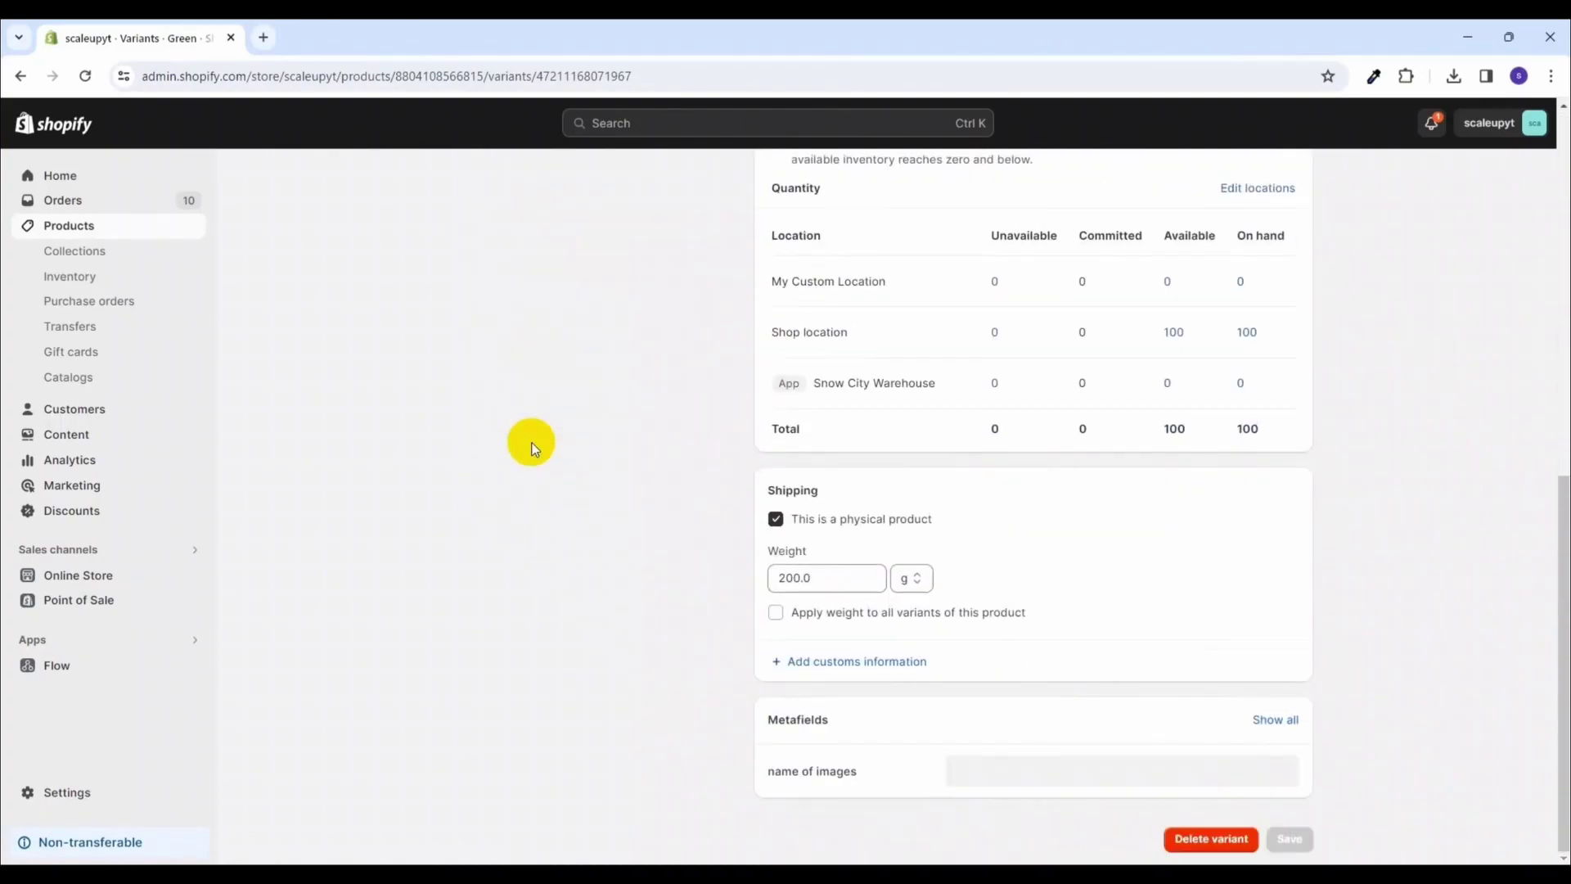
pyautogui.click(990, 775)
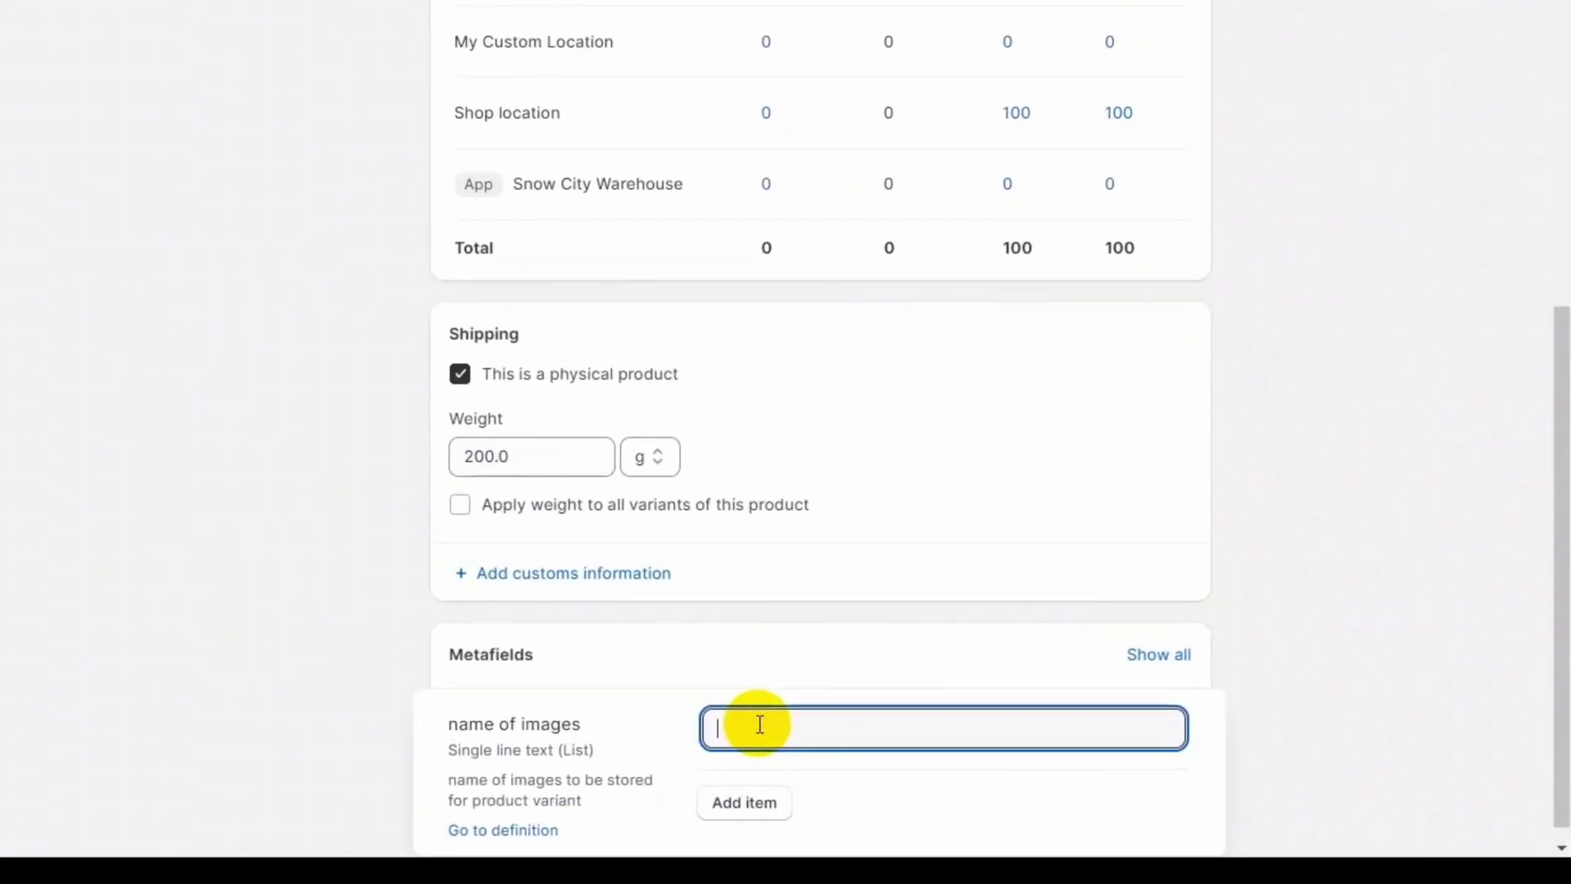
pyautogui.write('green_front.png')
pyautogui.press('Return')
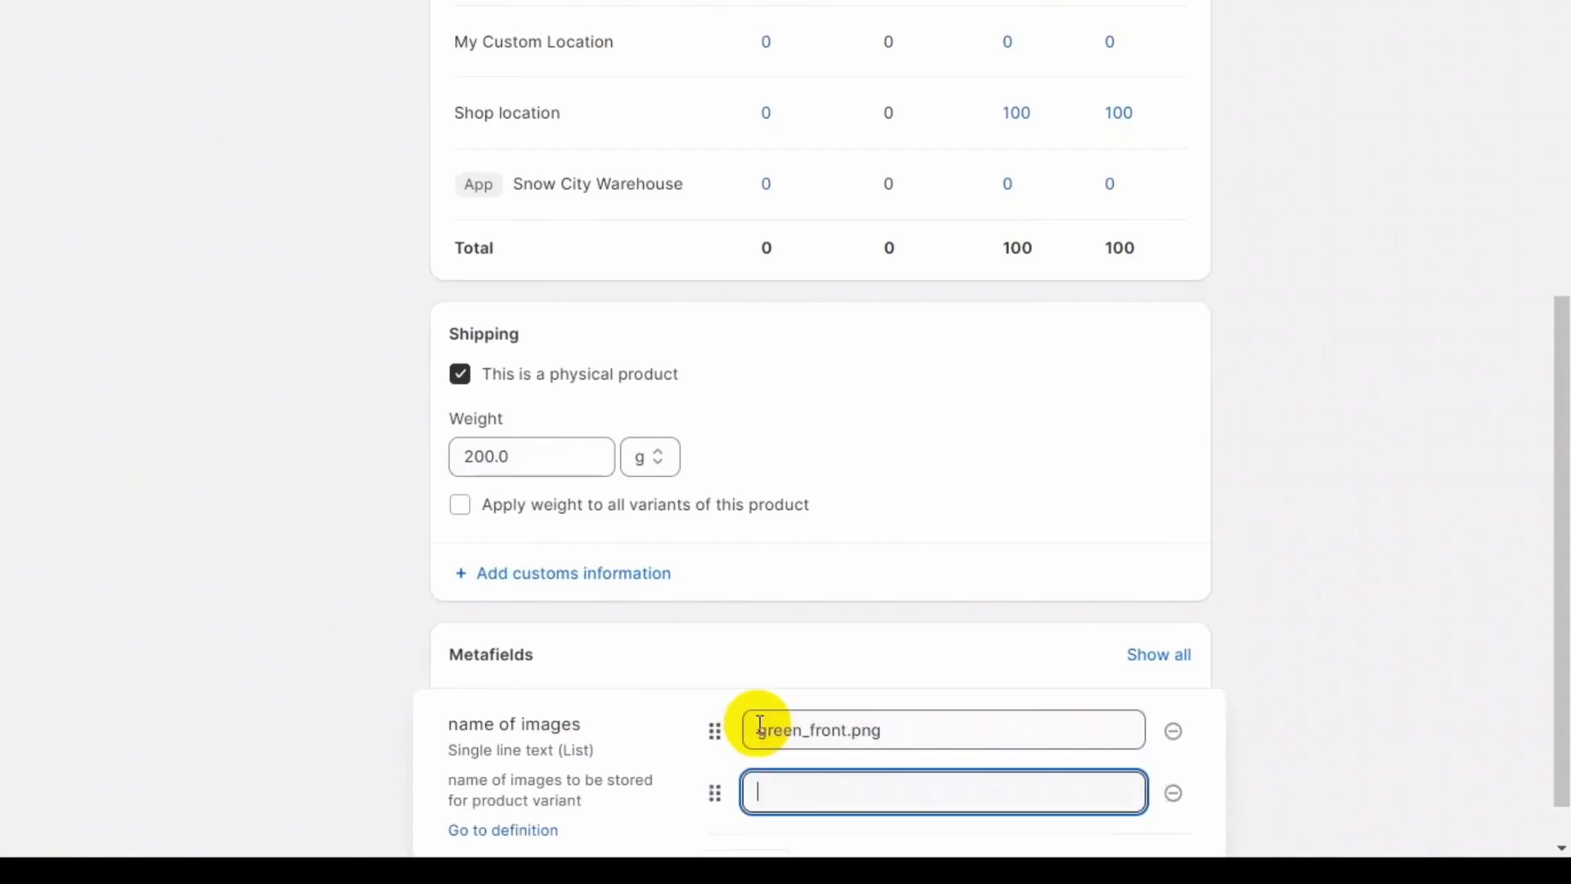
pyautogui.write('green_back.png')
pyautogui.scroll(-1, 323, 698)
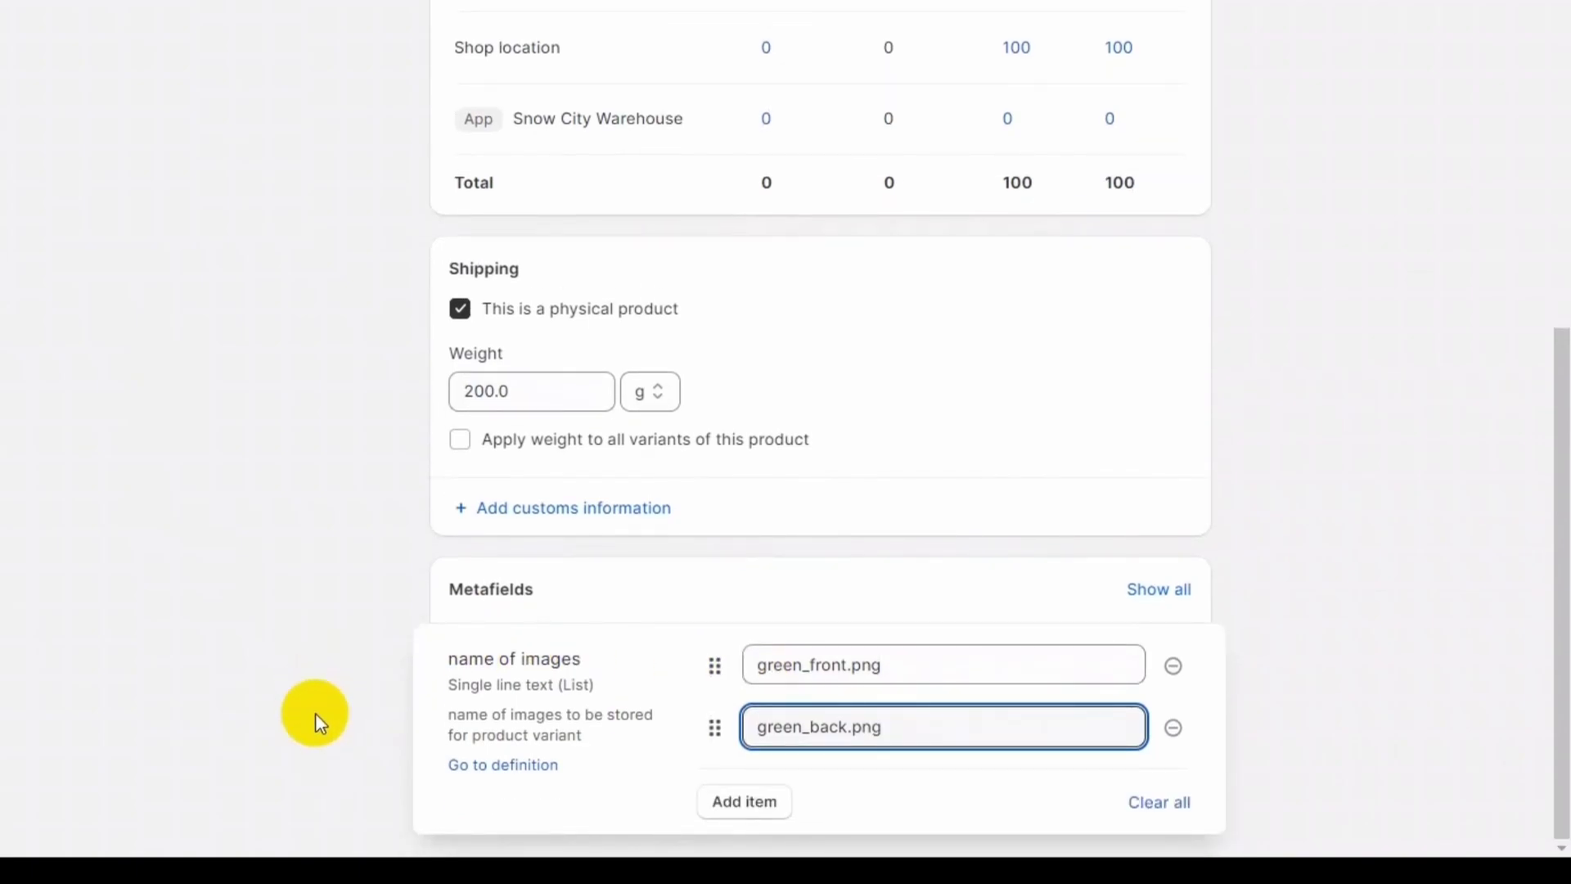
pyautogui.click(341, 720)
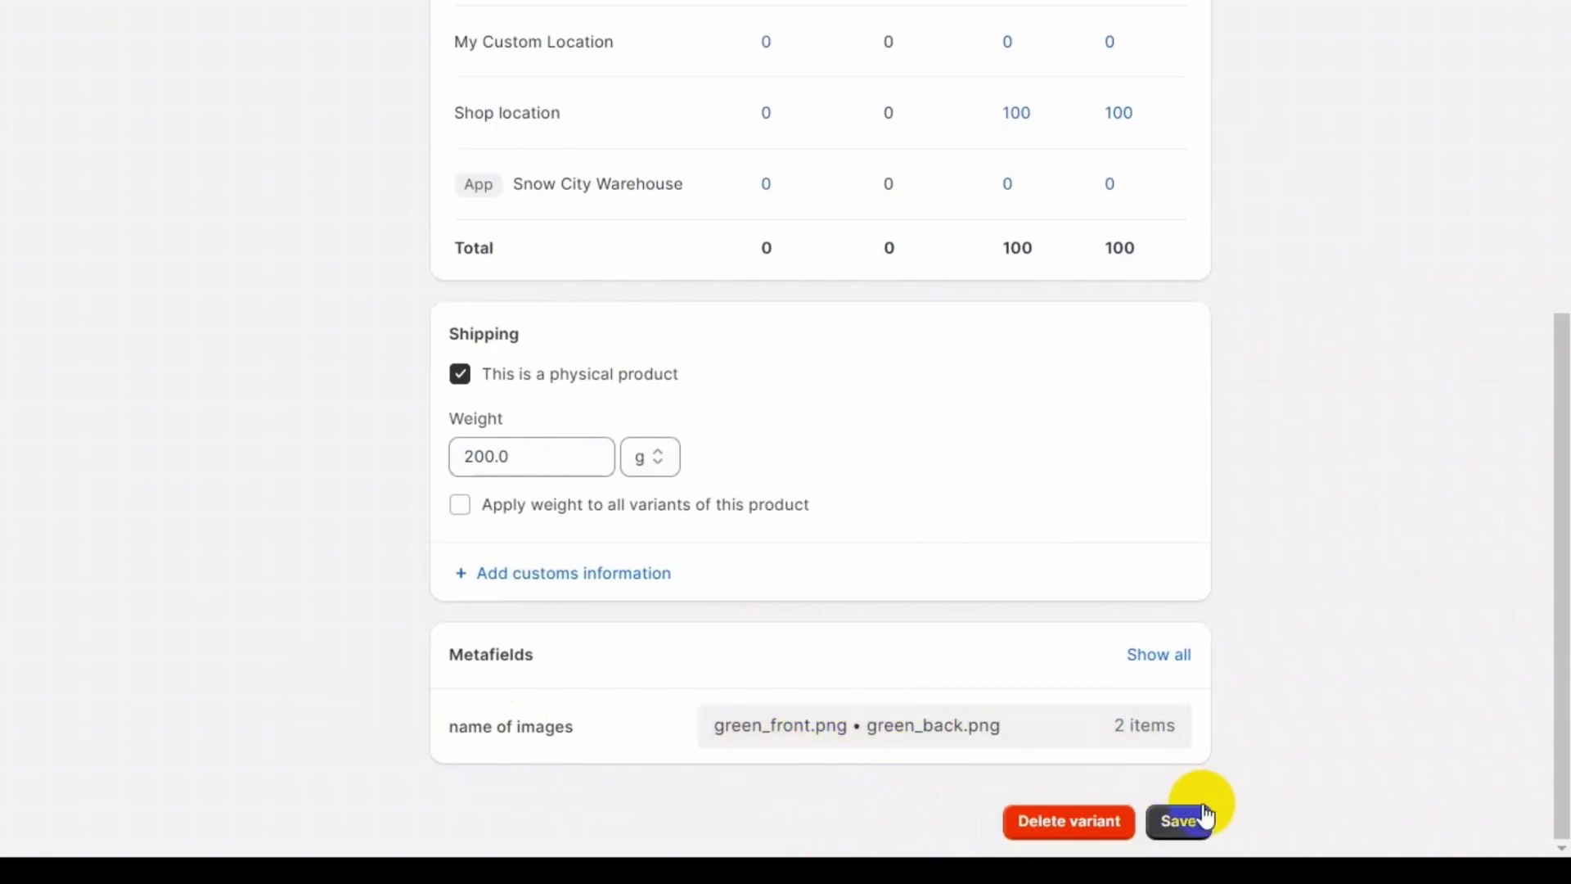
pyautogui.click(1179, 819)
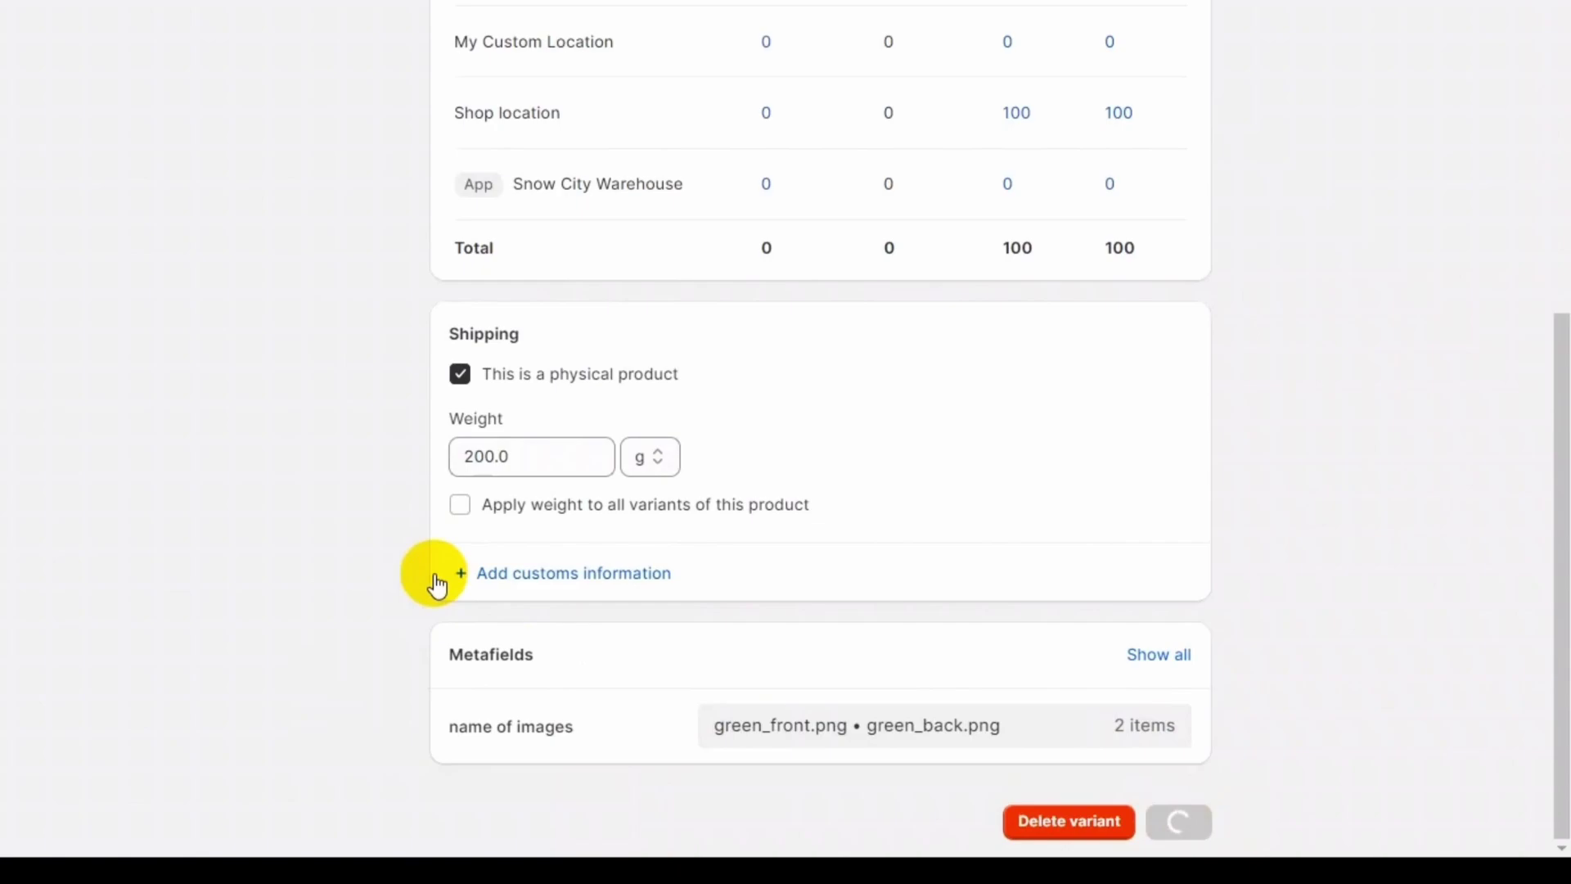
pyautogui.scroll(15, 352, 586)
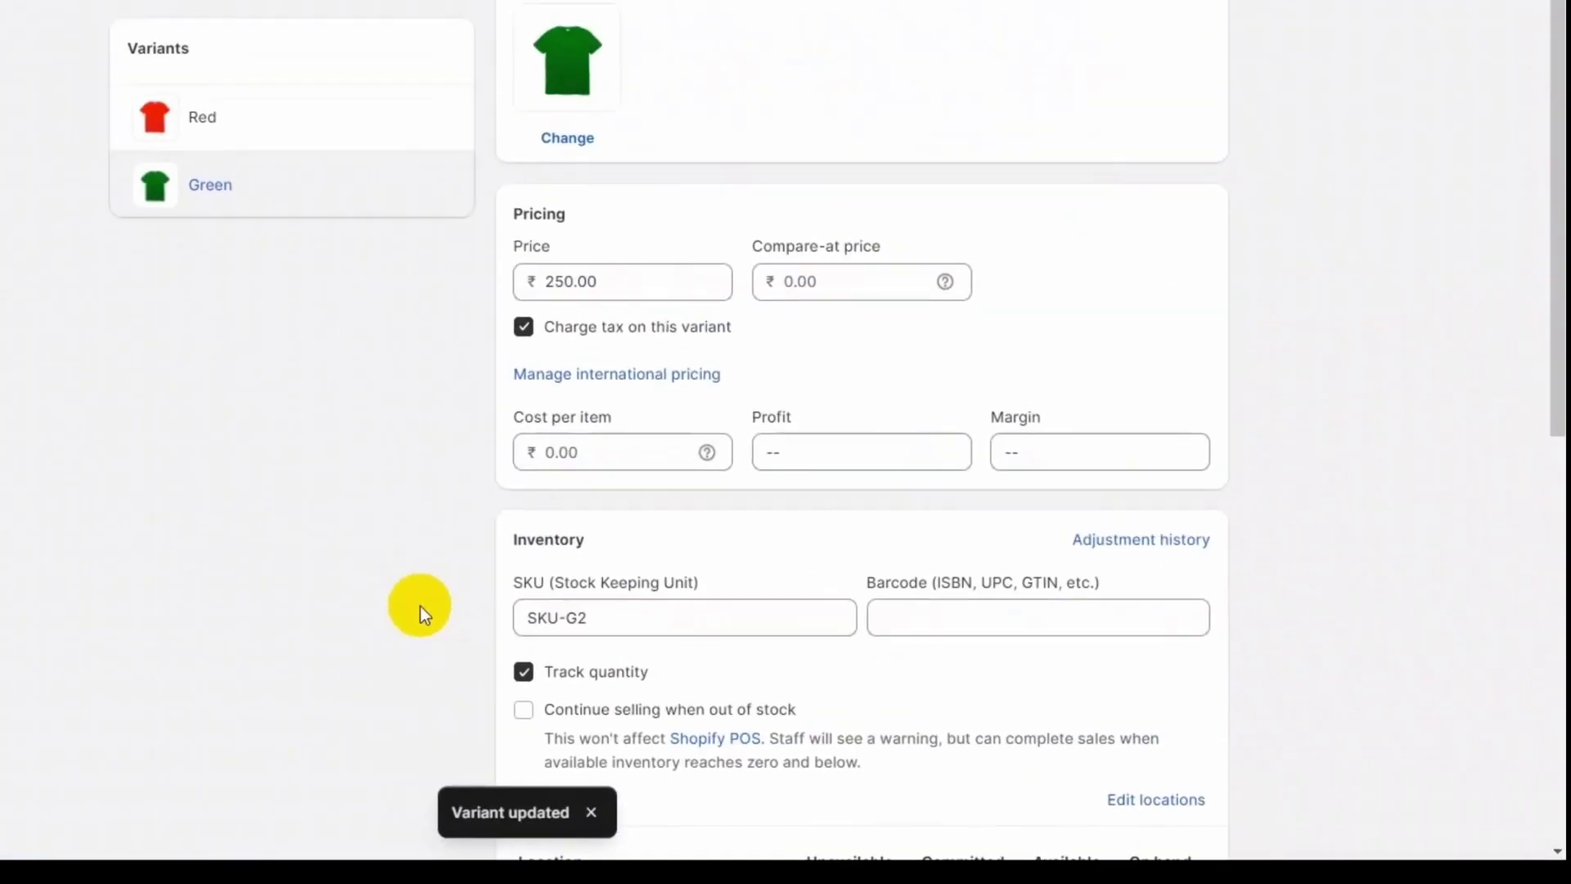
pyautogui.scroll(-7, 400, 601)
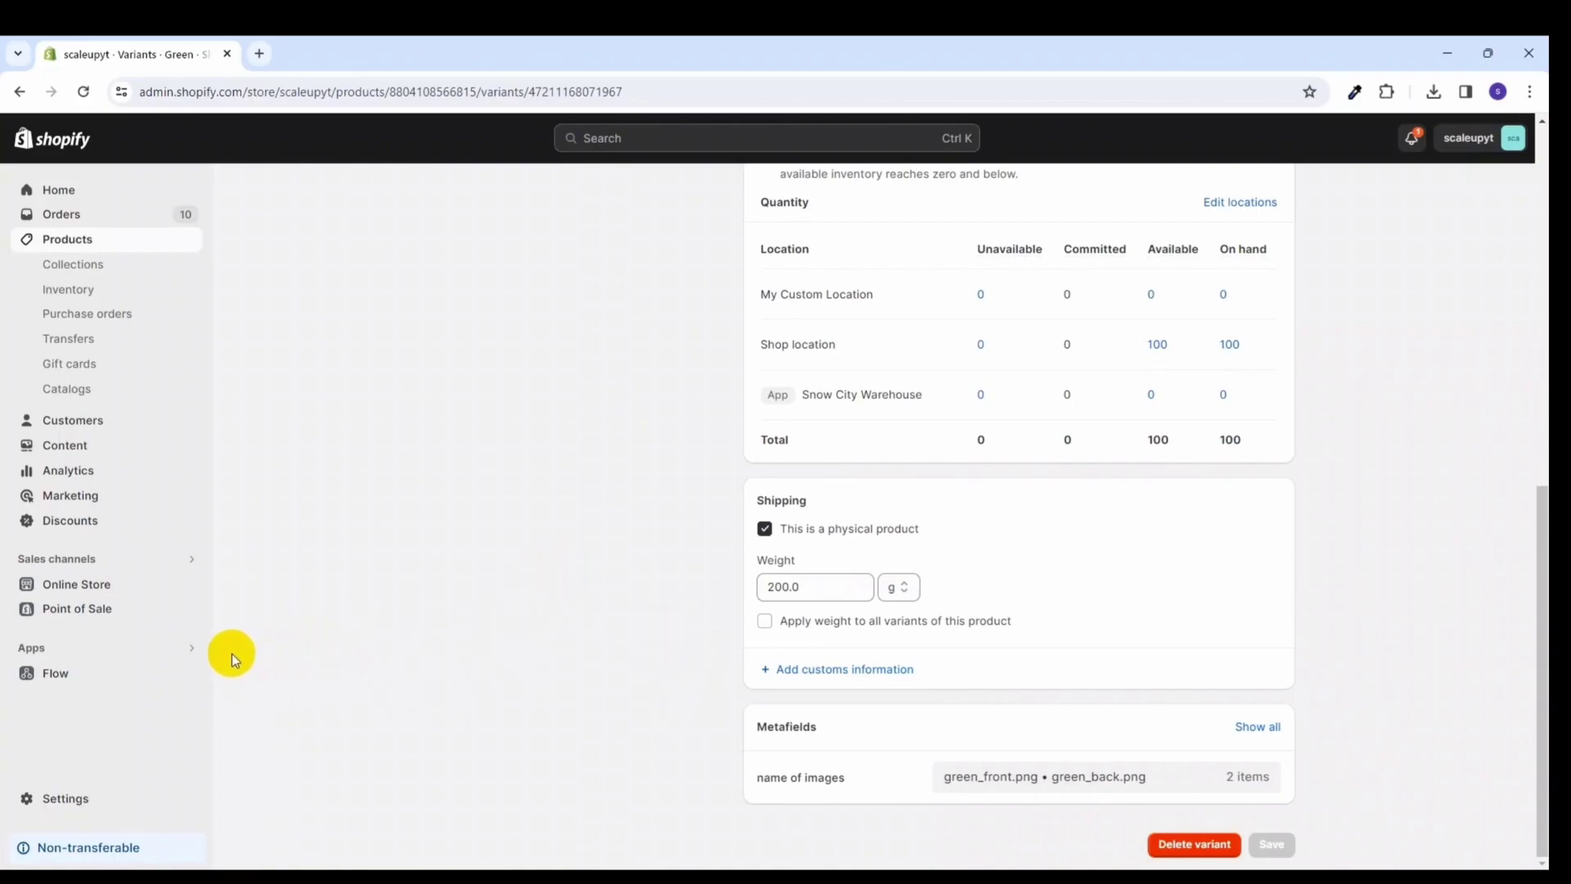
# Step: Open the Dawn theme for customization and bring up the T-shirt's product page from the featured products
pyautogui.click(82, 586)
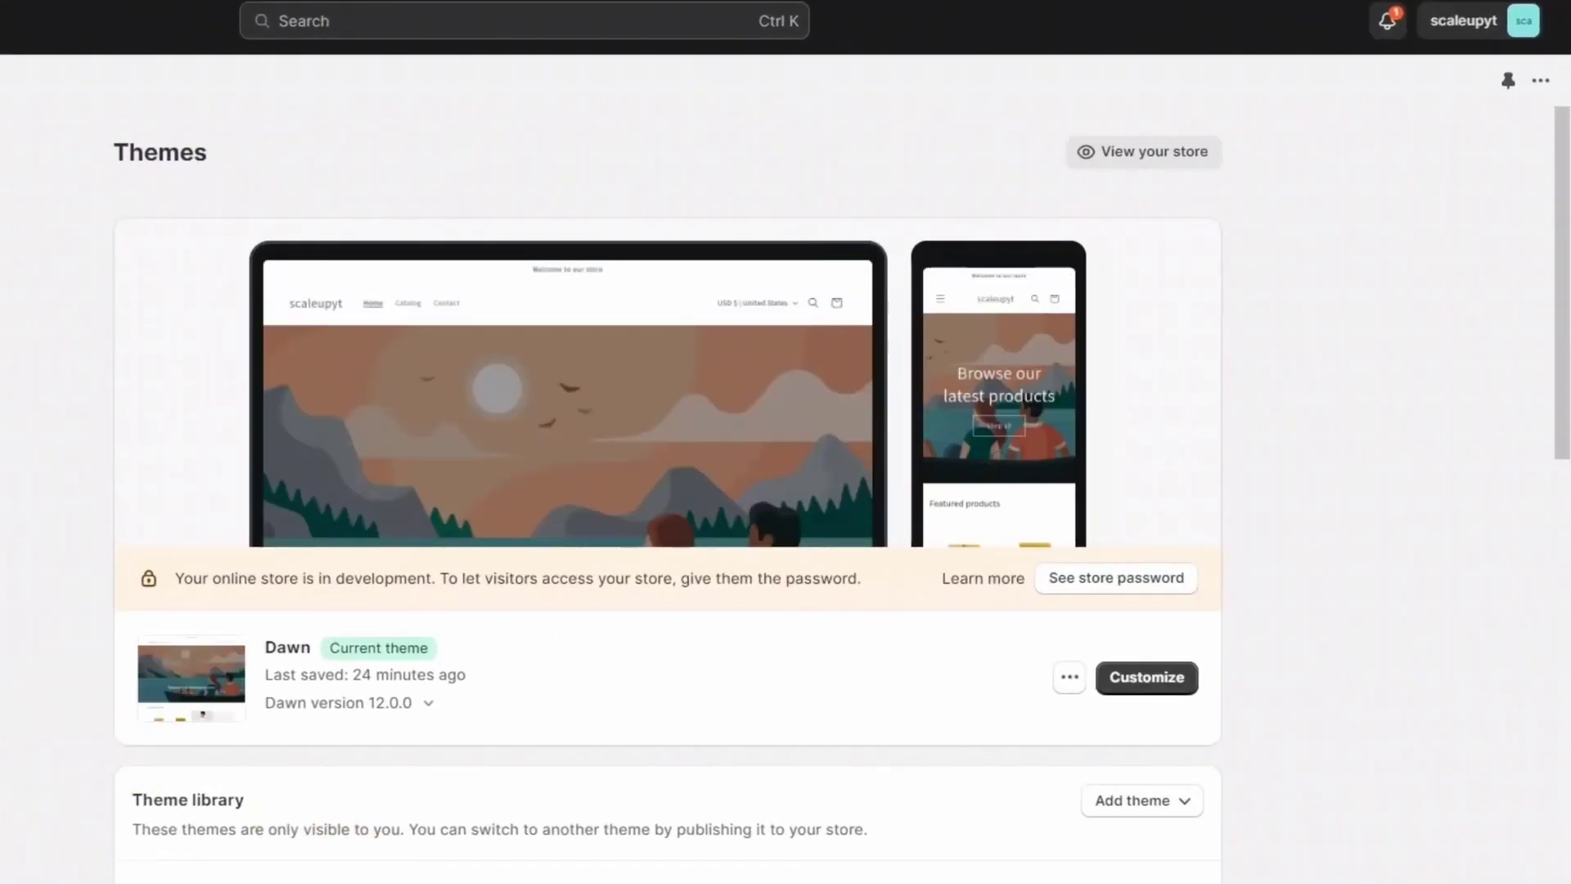
pyautogui.click(1141, 677)
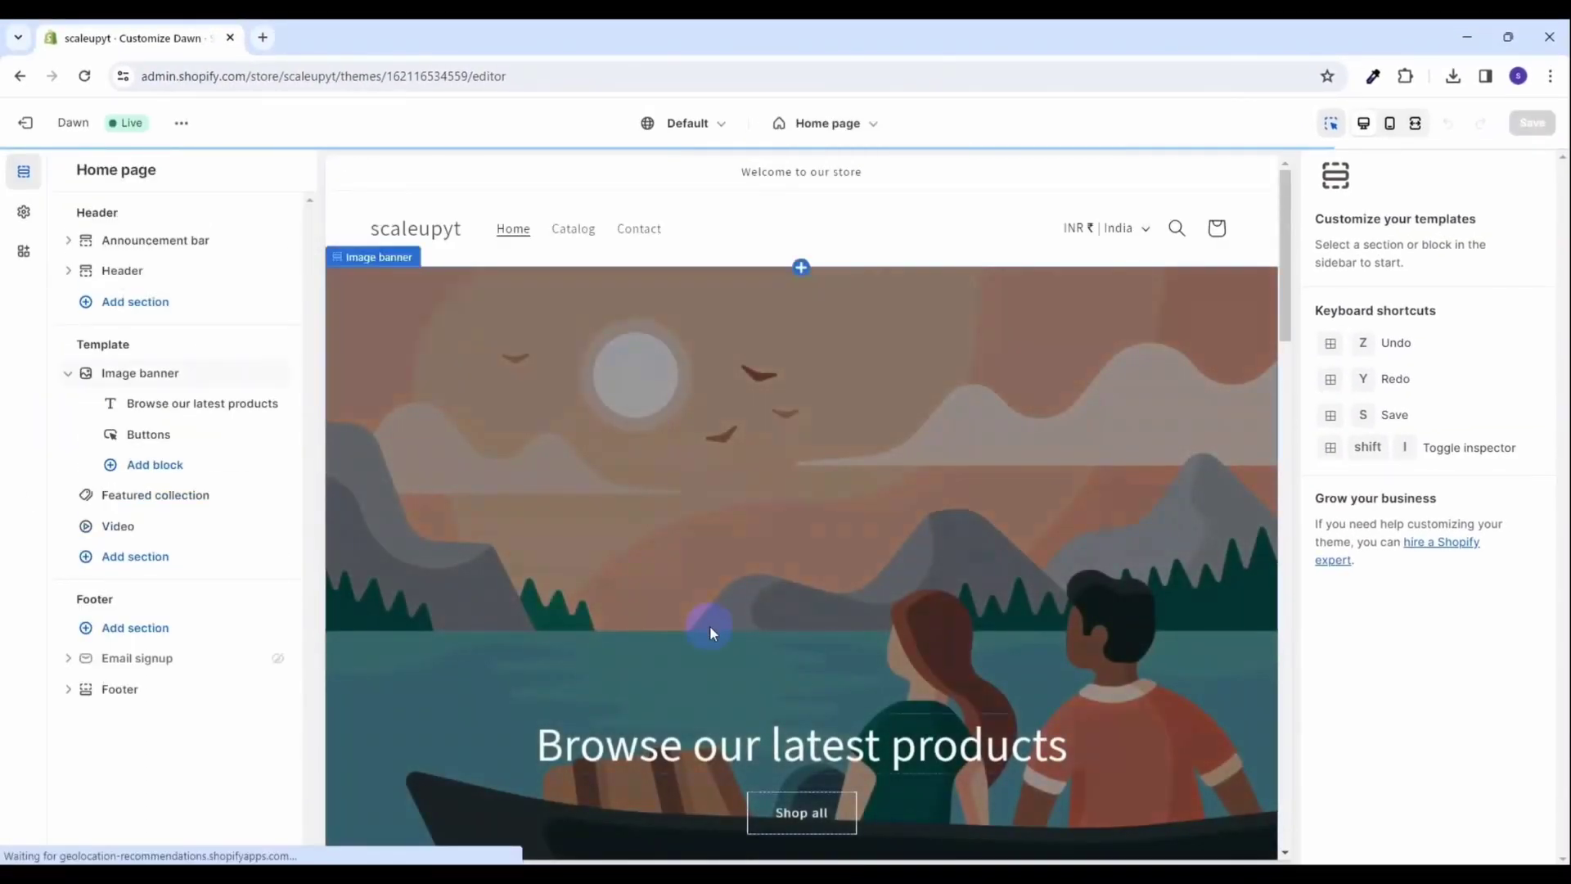
pyautogui.scroll(-10, 709, 625)
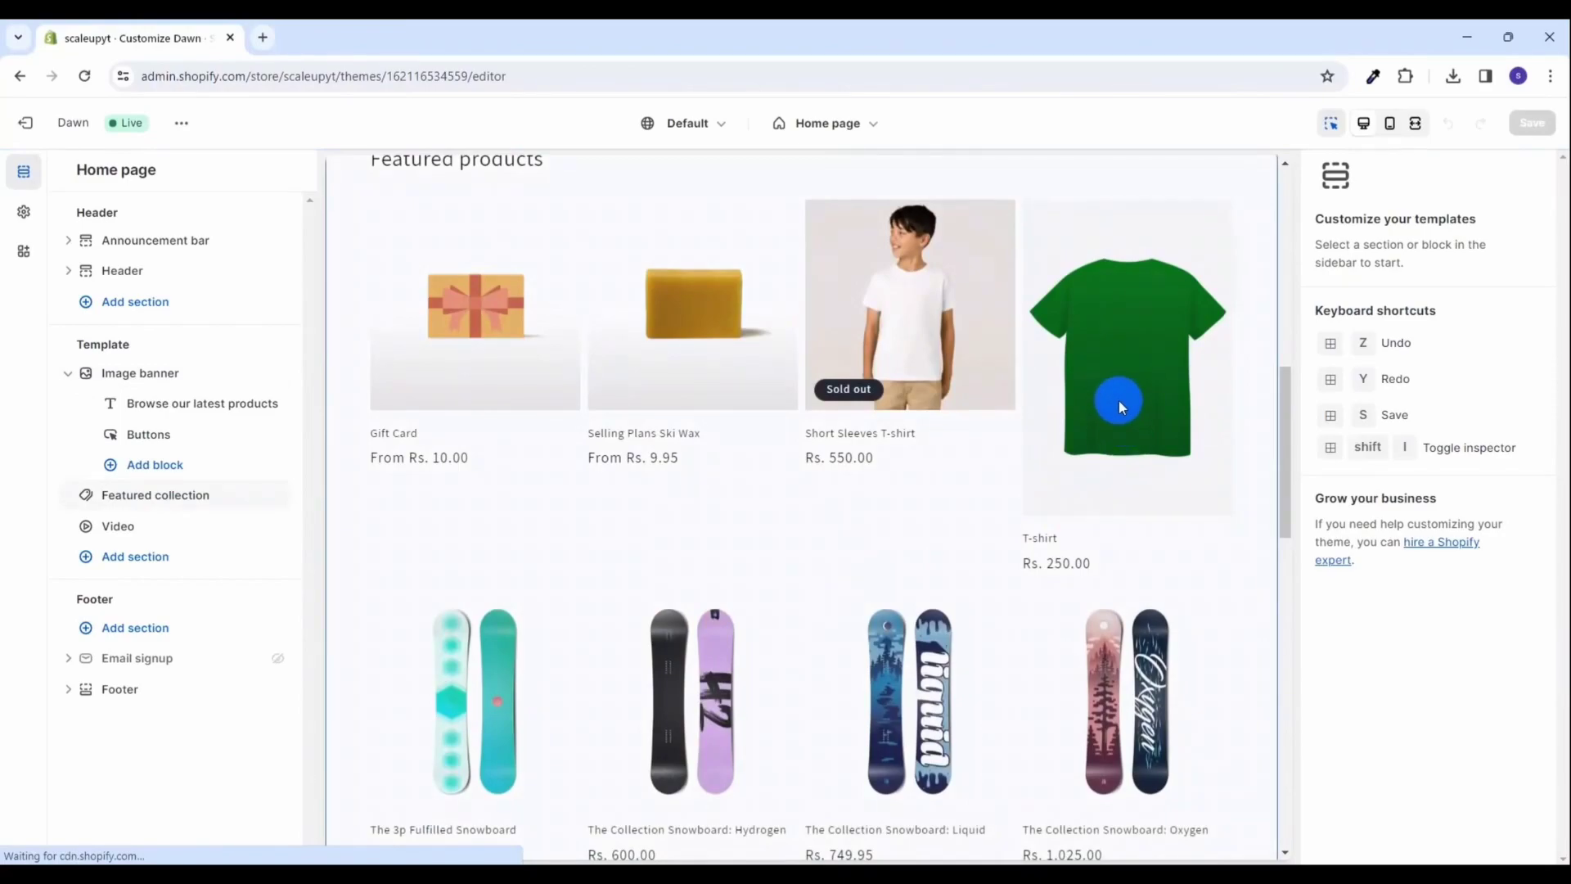
pyautogui.click(1120, 404)
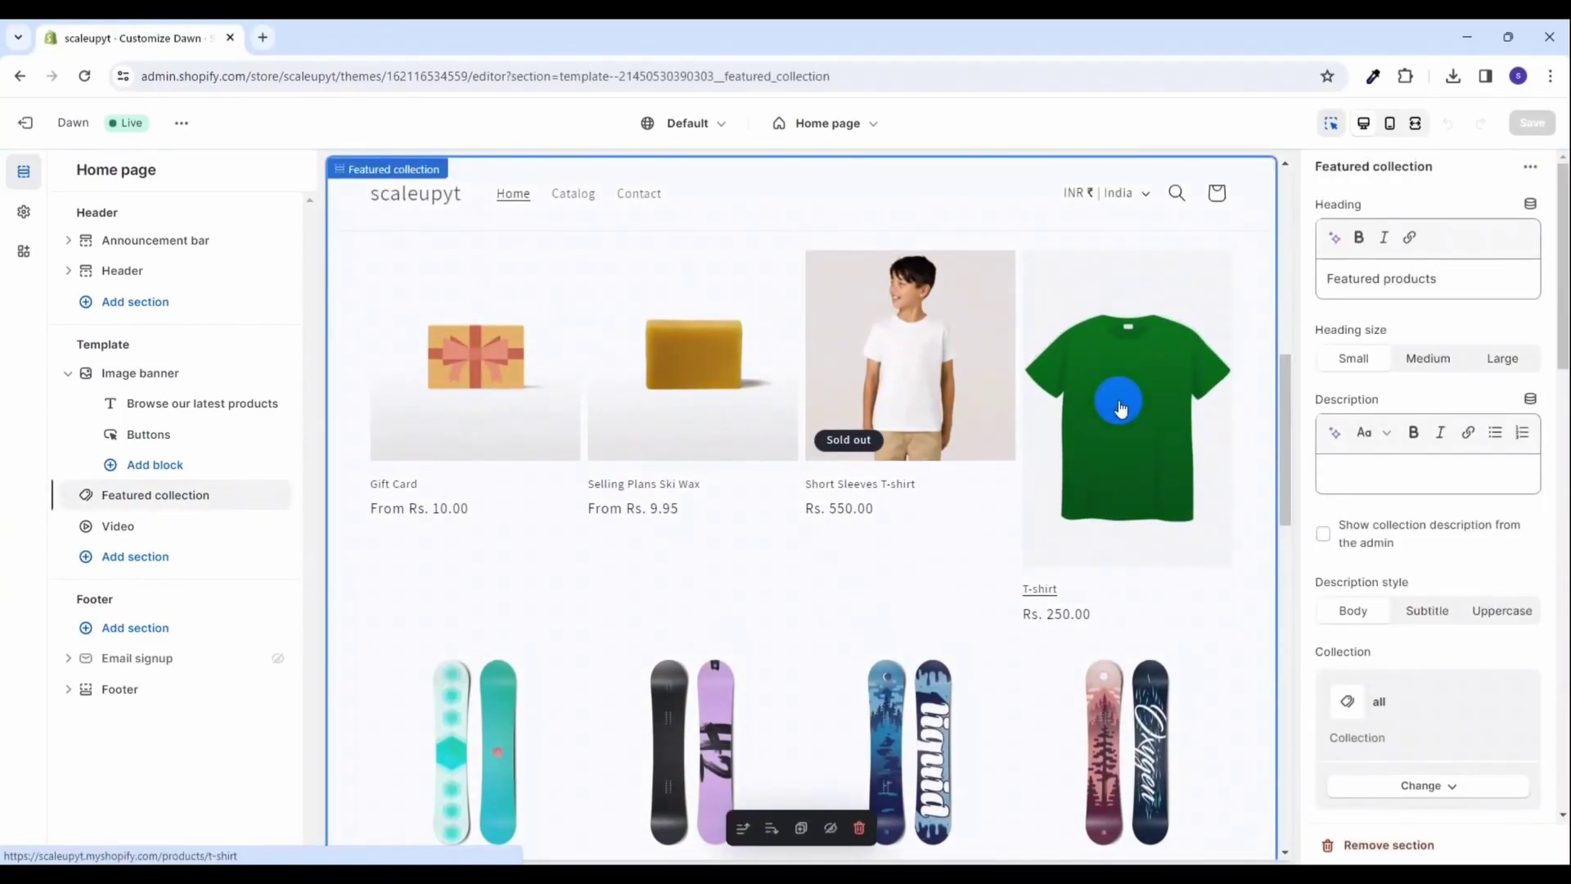
pyautogui.click(1121, 407)
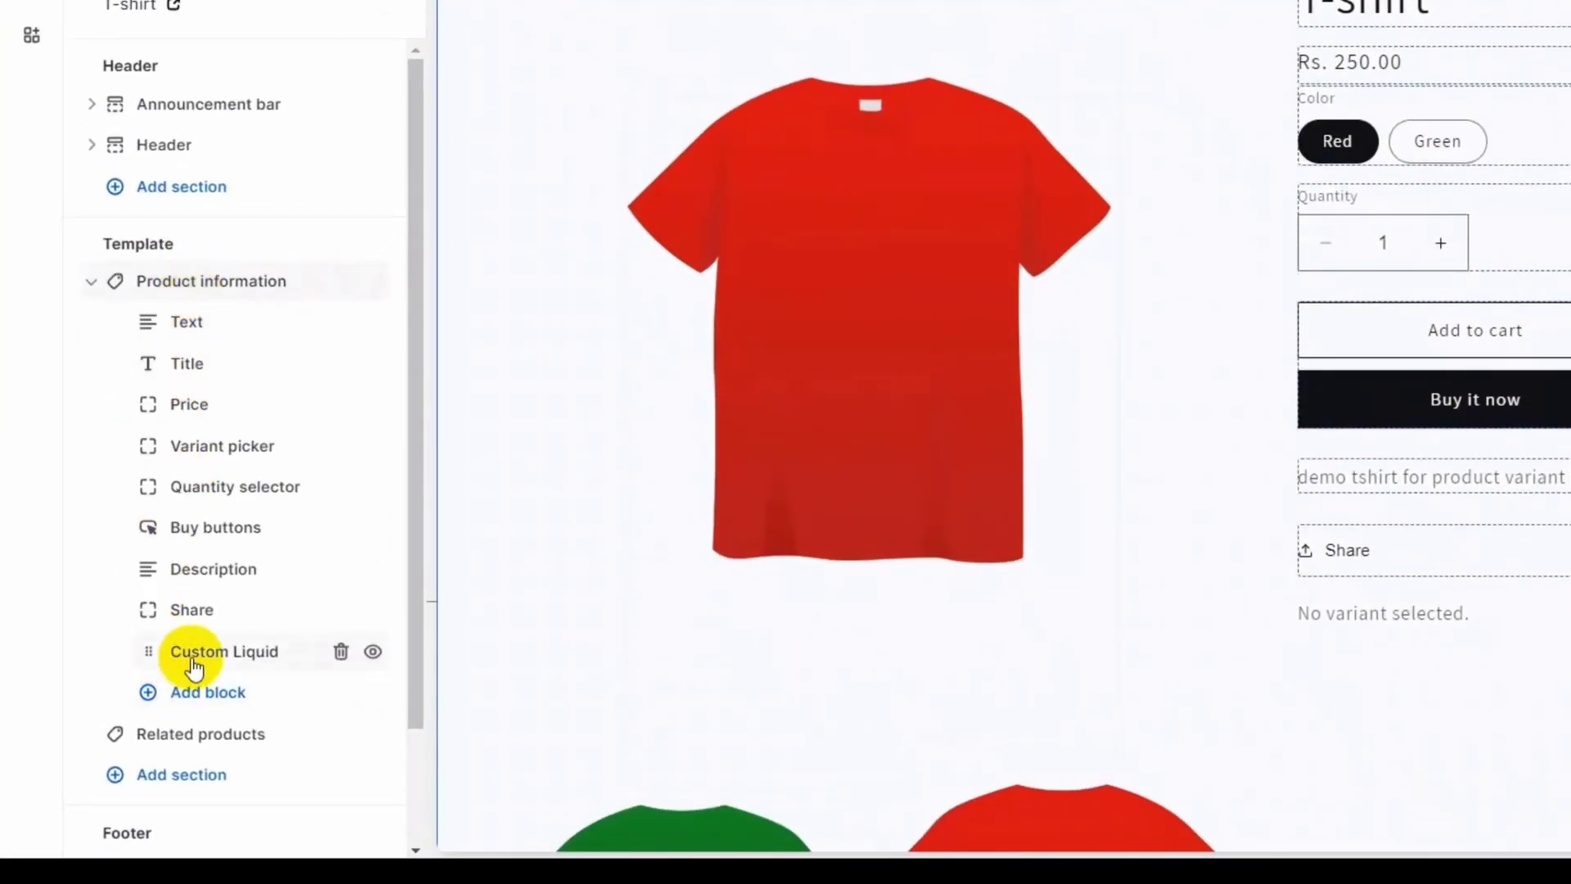
# Step: Add a Custom Liquid block to Product information that outputs product.selected_variant.metafields.custom.name_of_images, else the paragraph "No variant selected.", and save the theme
pyautogui.click(193, 693)
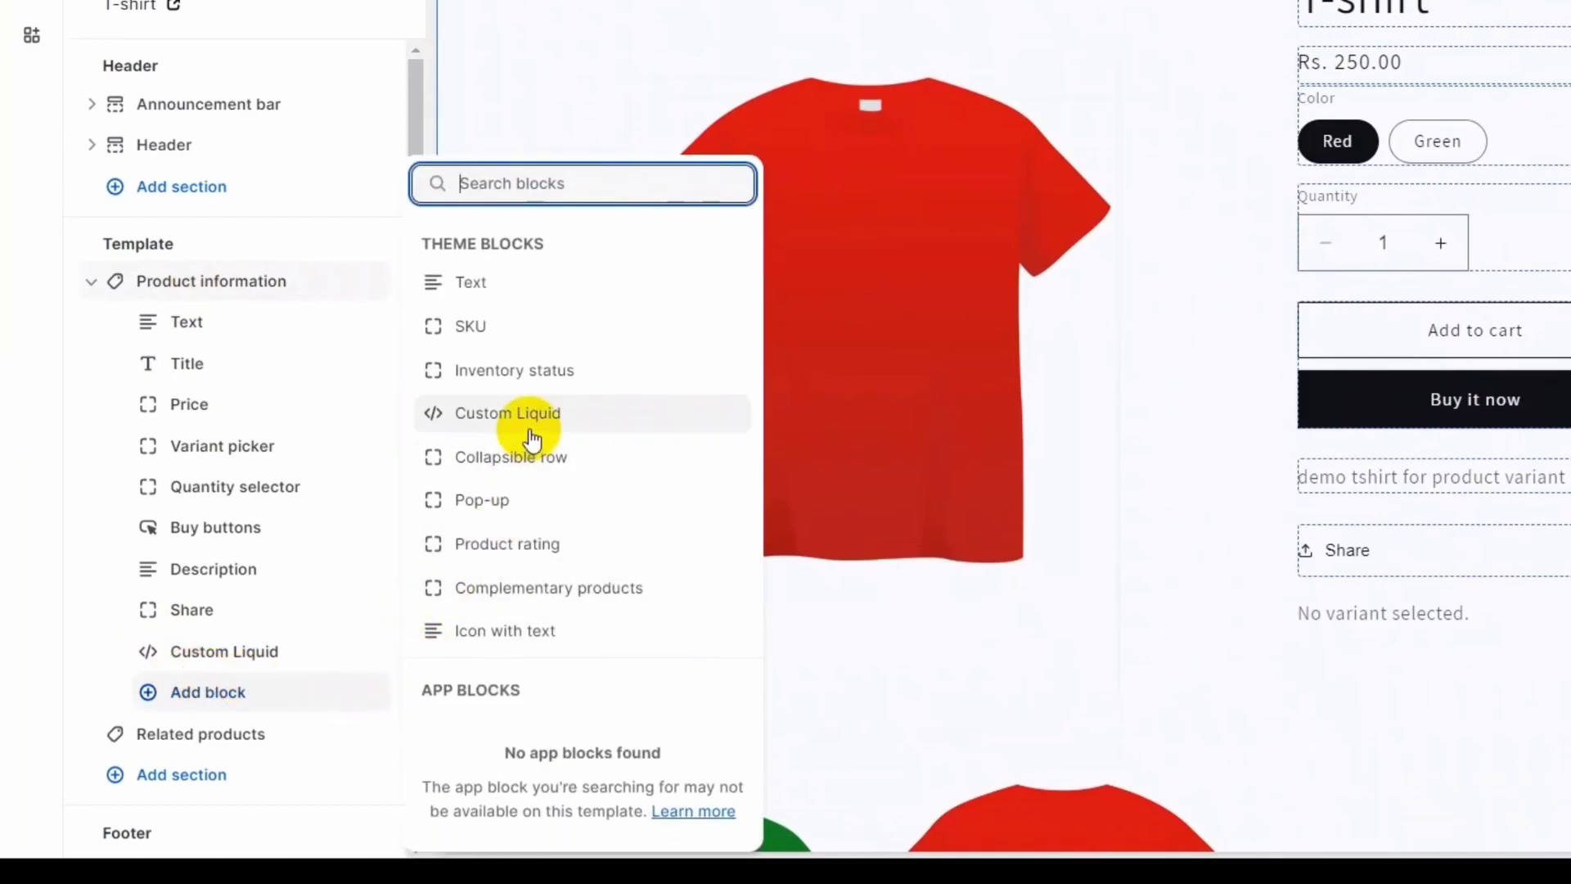
pyautogui.click(448, 412)
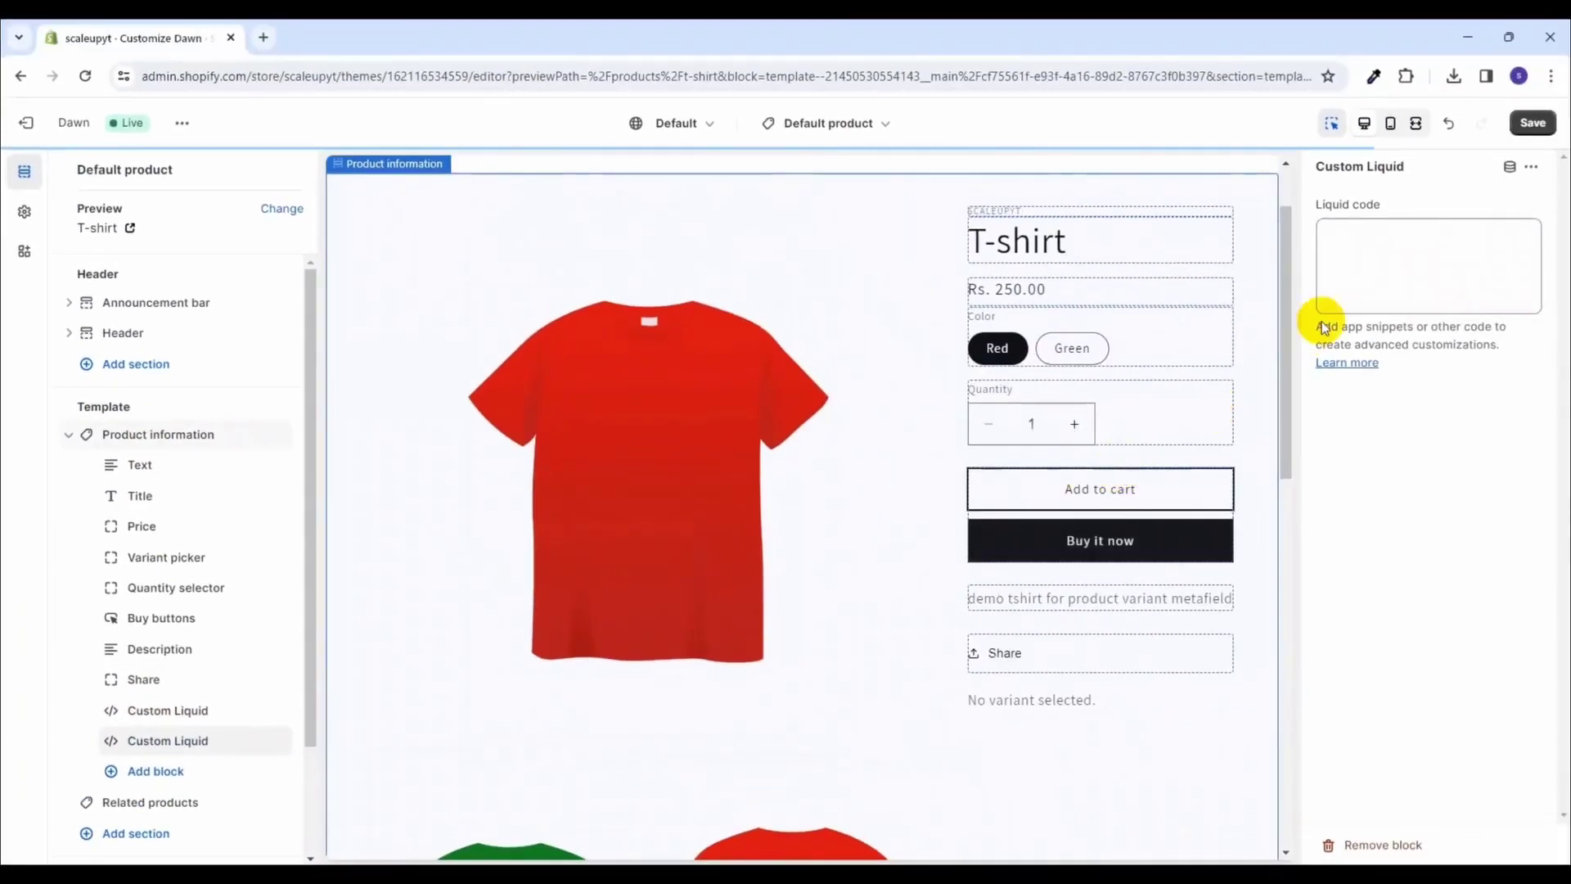
pyautogui.click(1559, 217)
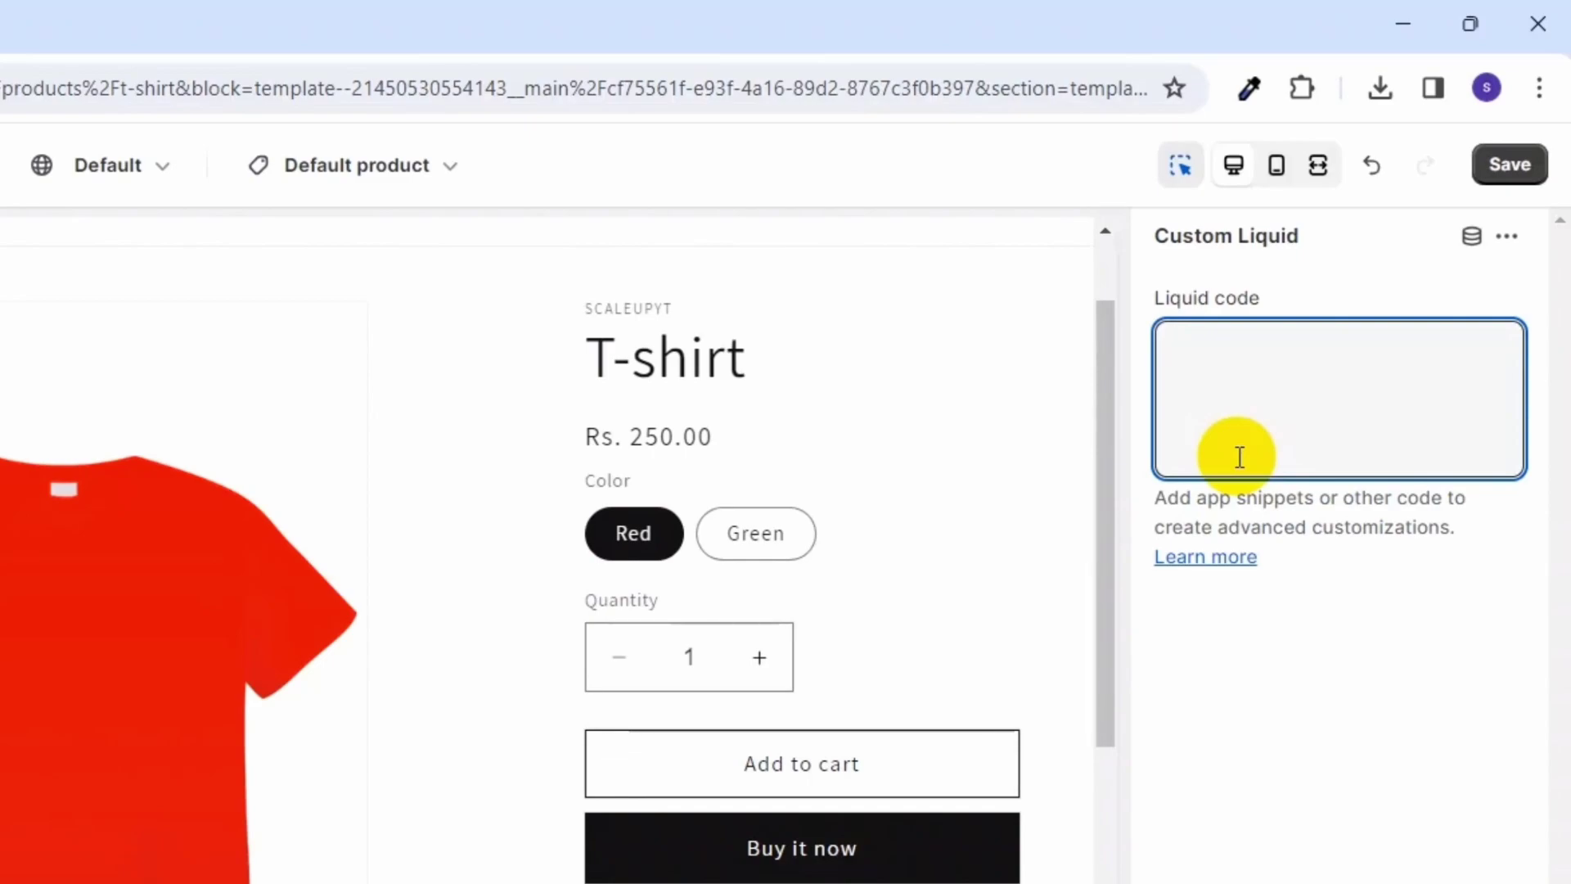
pyautogui.write('{% if product.selected_variant %}  {{ product.selected_variant.metafields.custom.name_of_images }} {% else %}   <p>No variant selected.</p> {% endif %}')
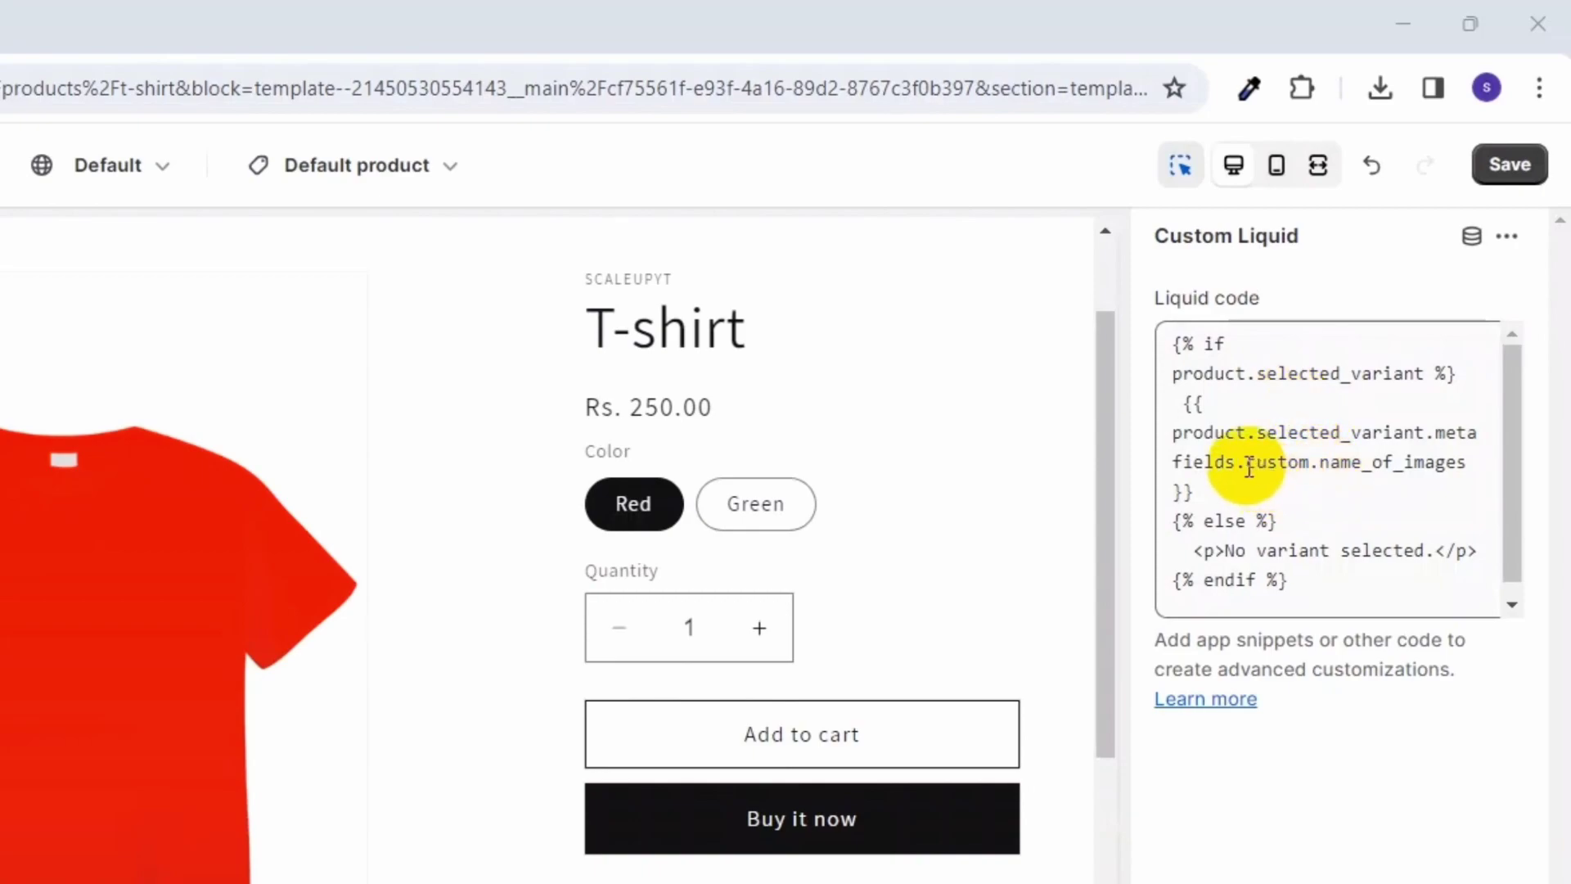
pyautogui.moveTo(1245, 465); pyautogui.dragTo(1478, 462)
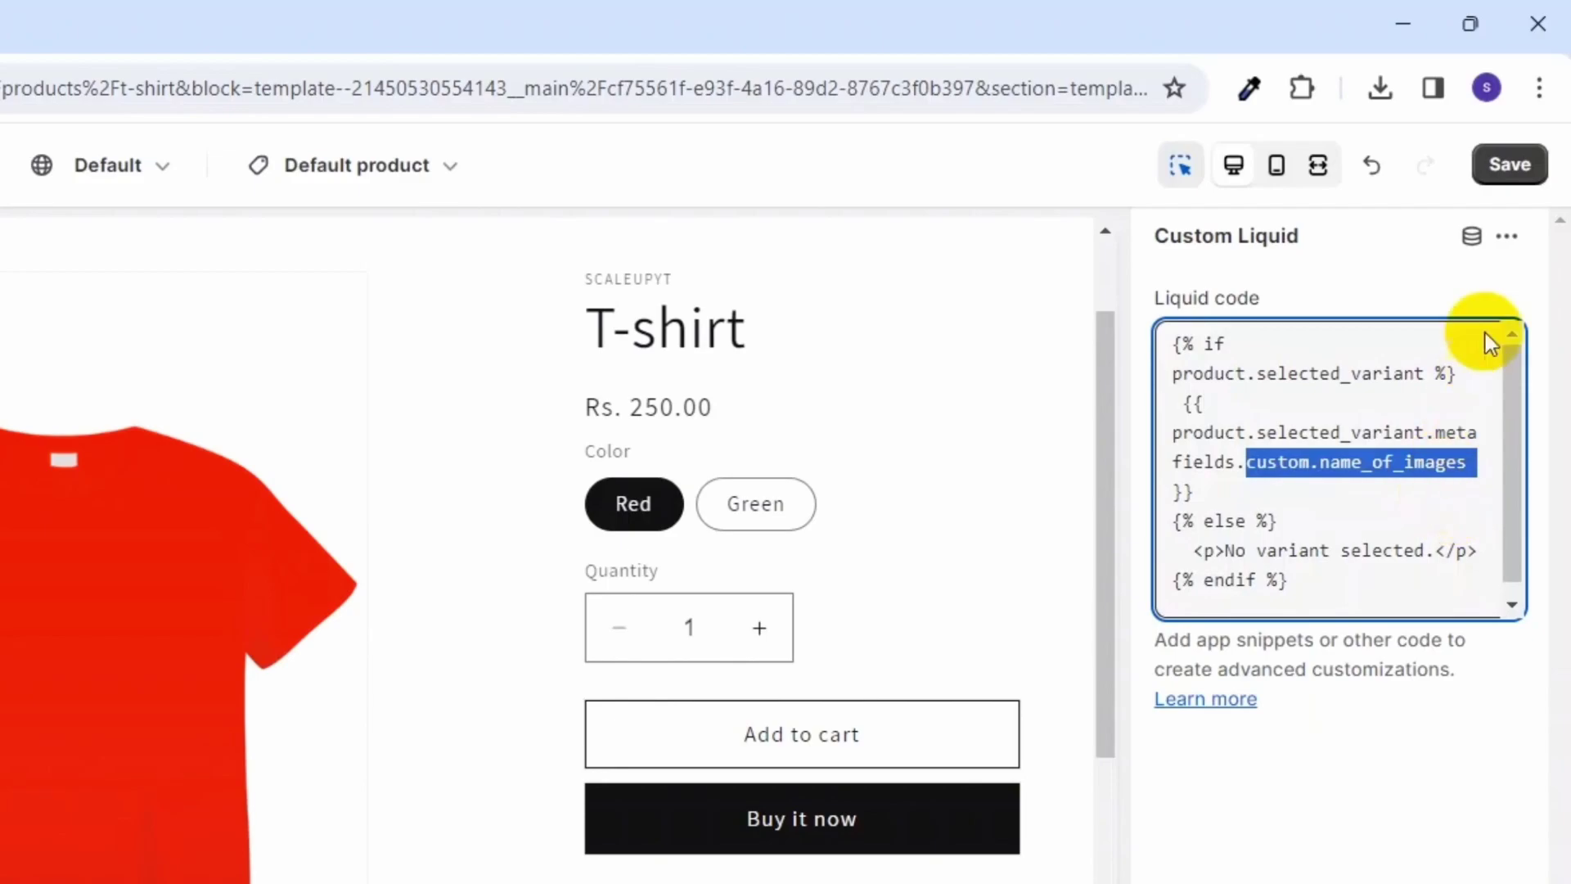
pyautogui.click(1510, 165)
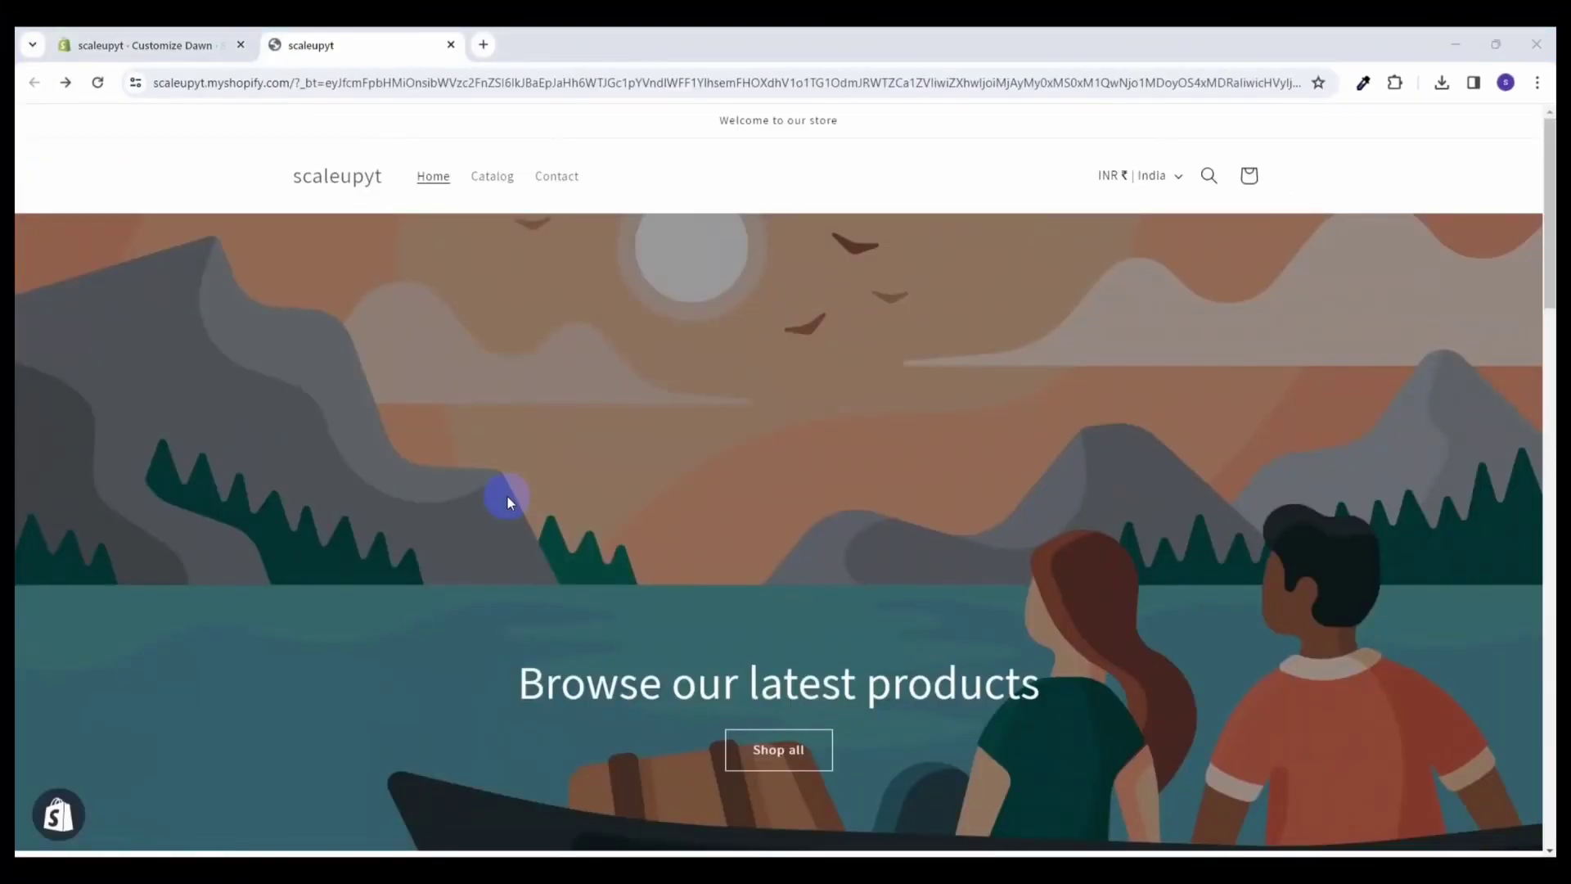
# Step: Open the T-shirt from the live storefront's featured products and check the image names under the Share link
pyautogui.scroll(-6, 507, 496)
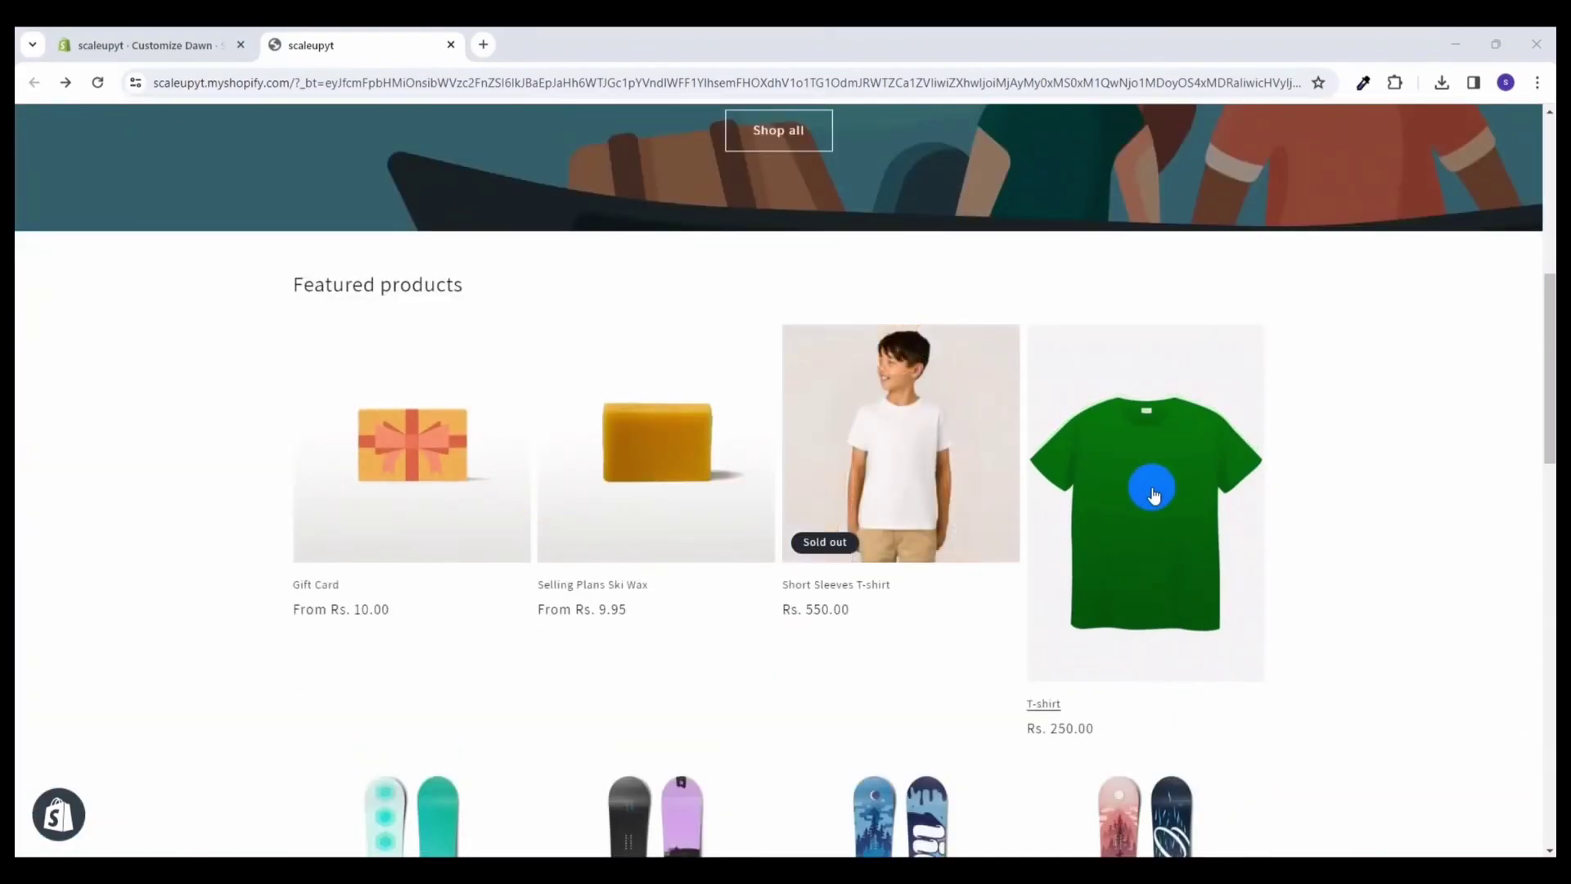
pyautogui.click(1153, 496)
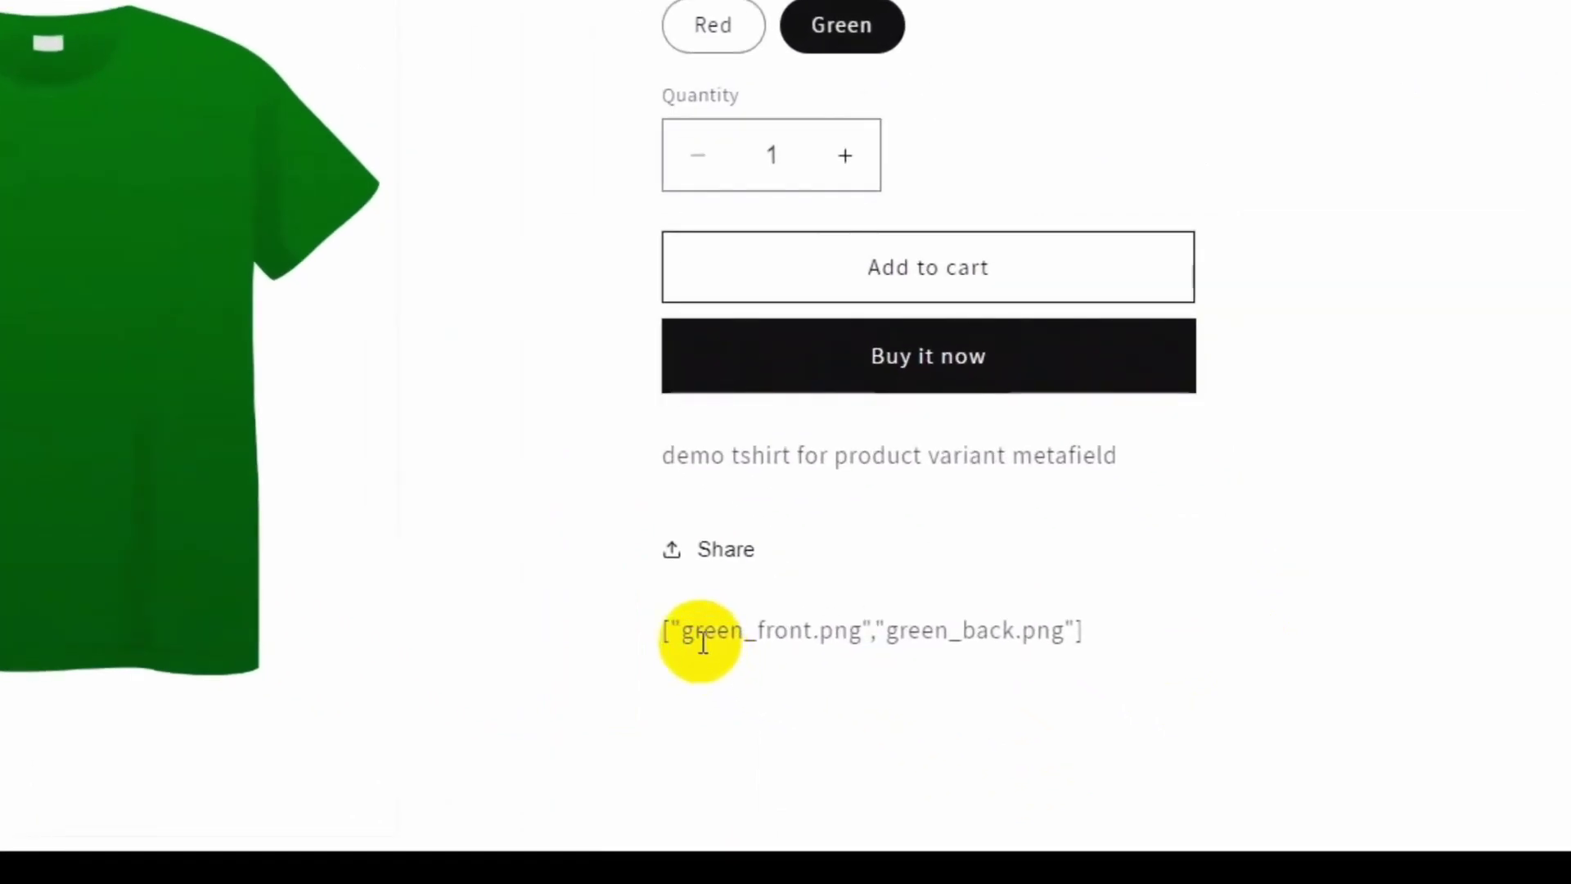
pyautogui.moveTo(682, 631); pyautogui.dragTo(1063, 631)
pyautogui.click(1009, 706)
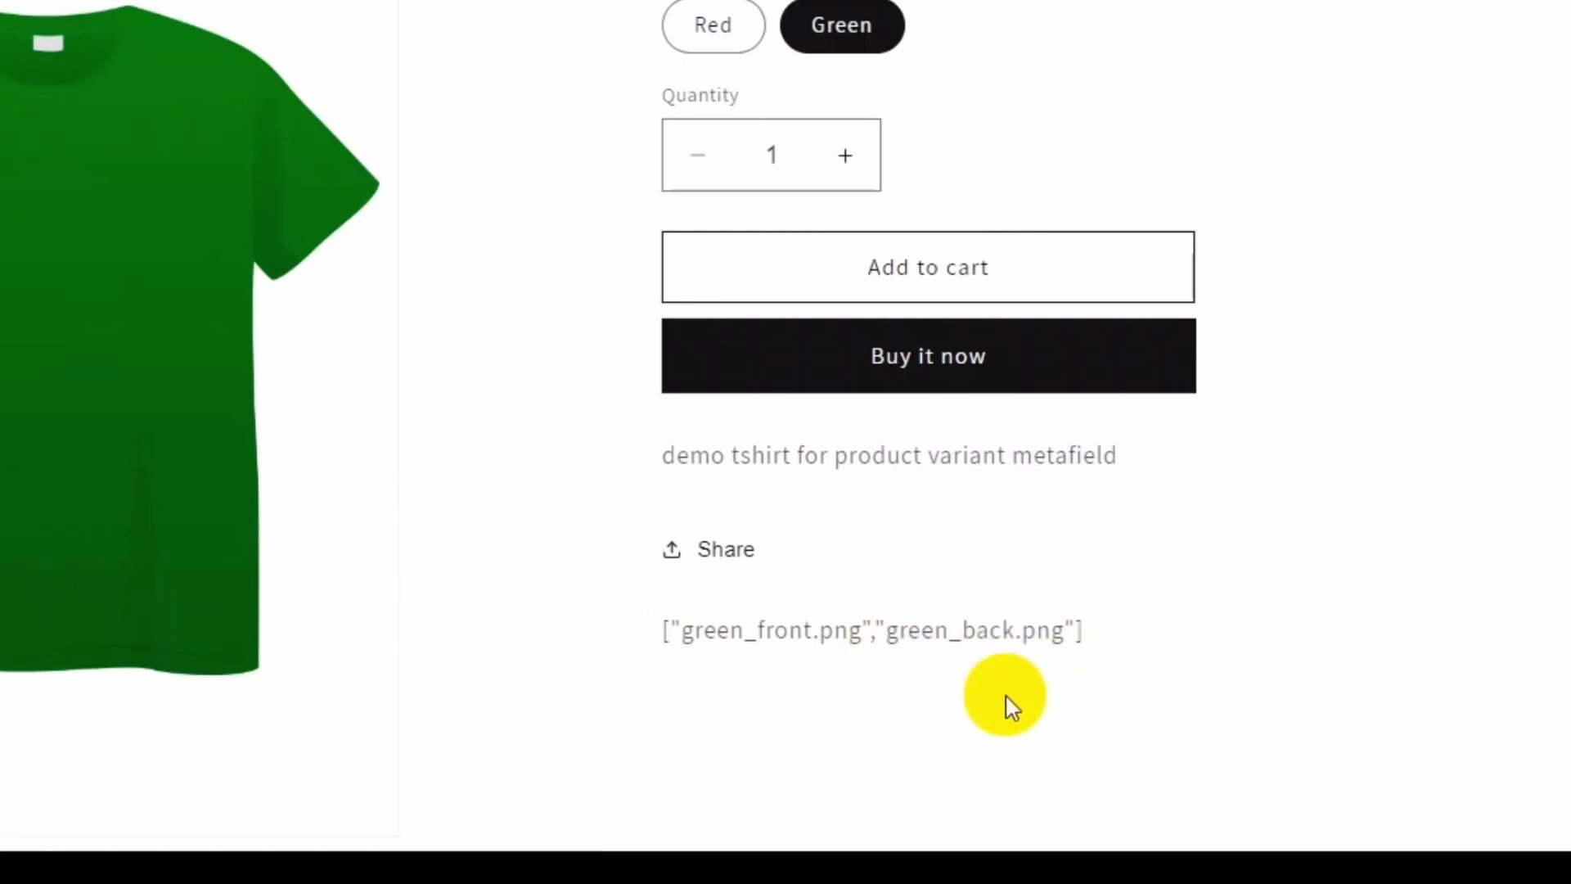